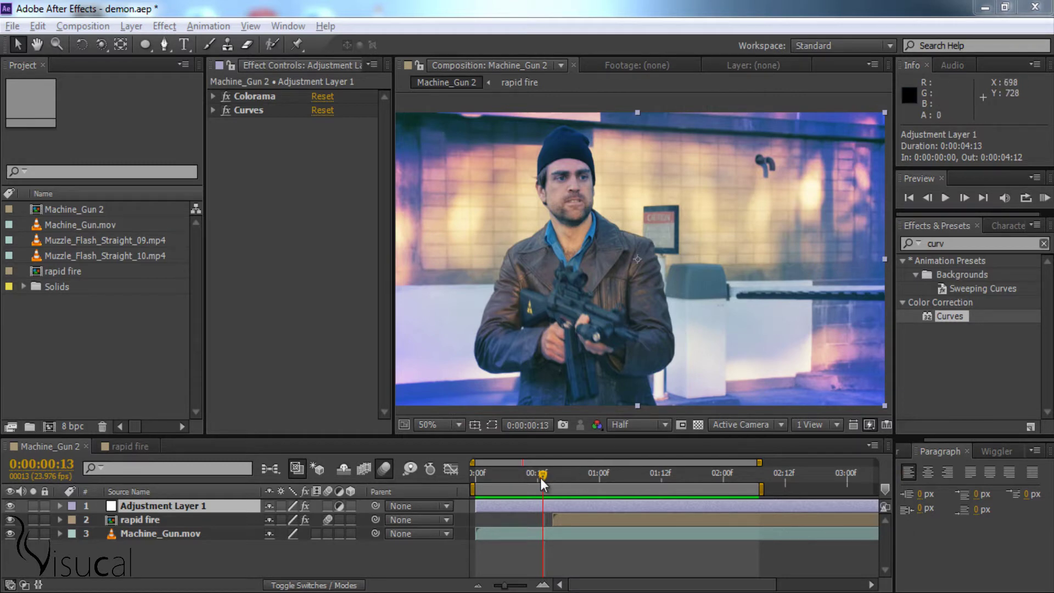
Preview the gun footage, playing it and scrubbing between frames 9 and 15
left_click_drag(541, 476, 480, 475)
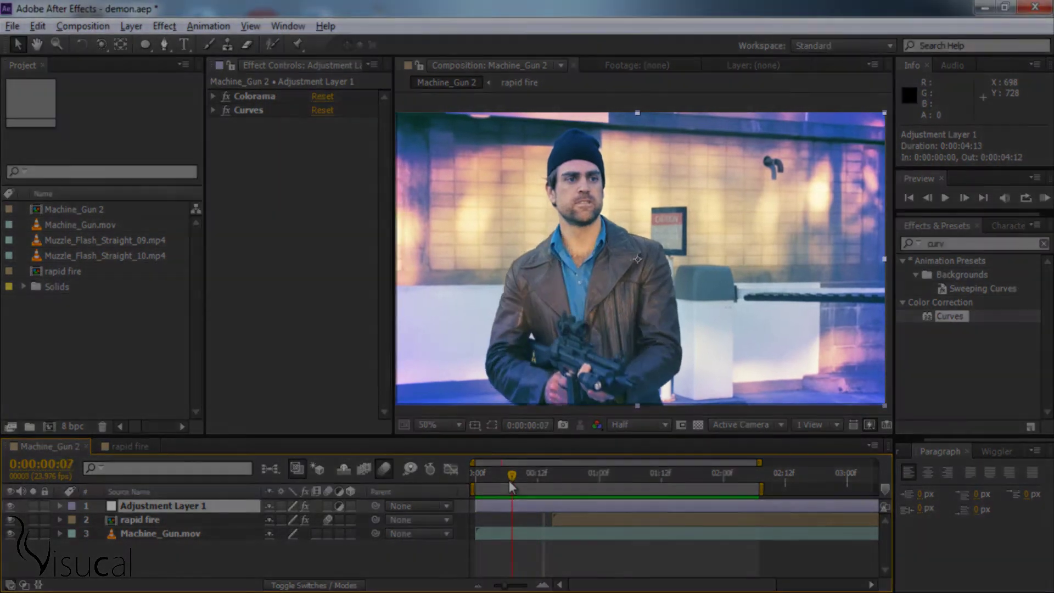
key("space")
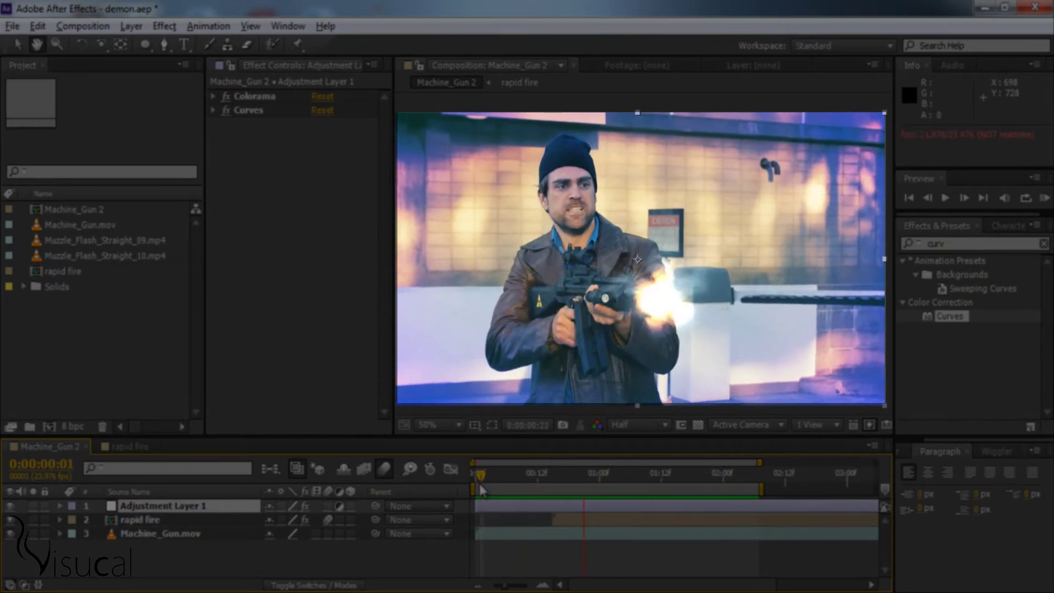
key("comma")
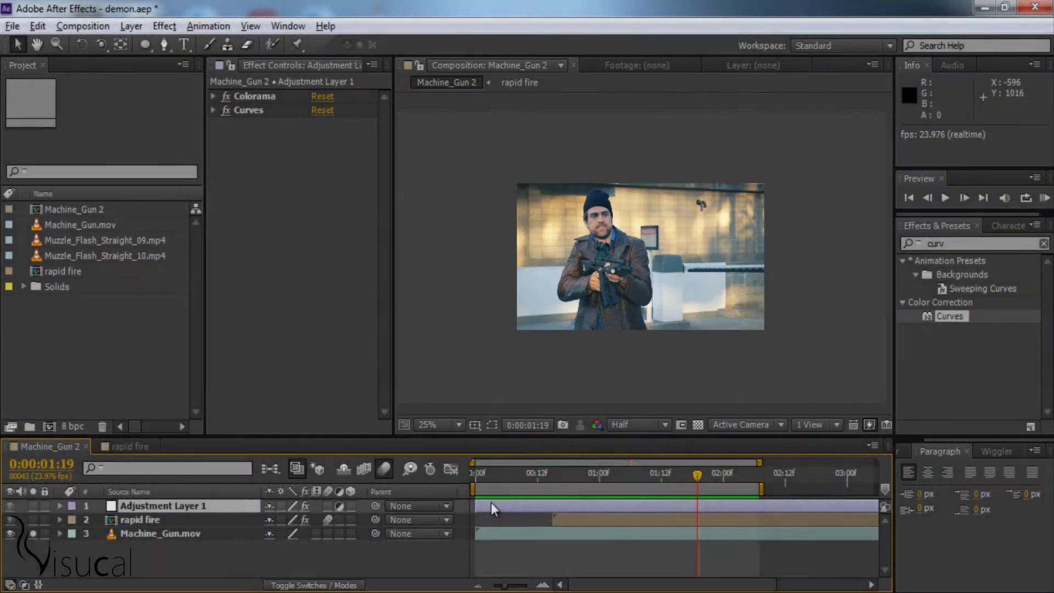
mouse_move(668, 477)
left_mouse_down()
mouse_move(530, 466)
mouse_move(578, 460)
mouse_move(645, 489)
mouse_move(542, 489)
mouse_move(602, 486)
mouse_move(523, 508)
left_mouse_up()
scroll(641, 397, "up", 2)
key("space")
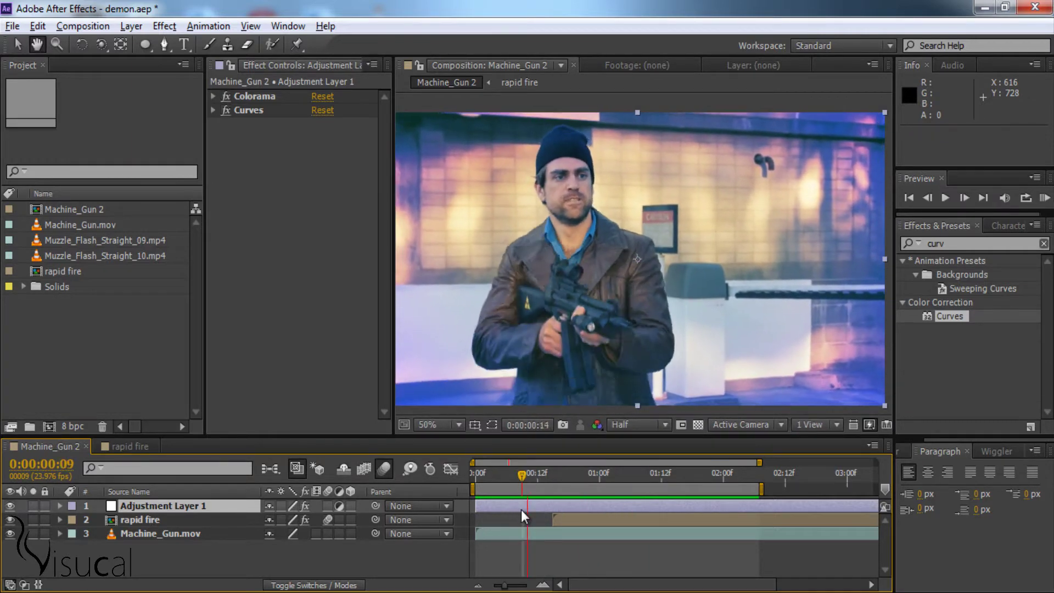
left_click(532, 490)
key("comma")
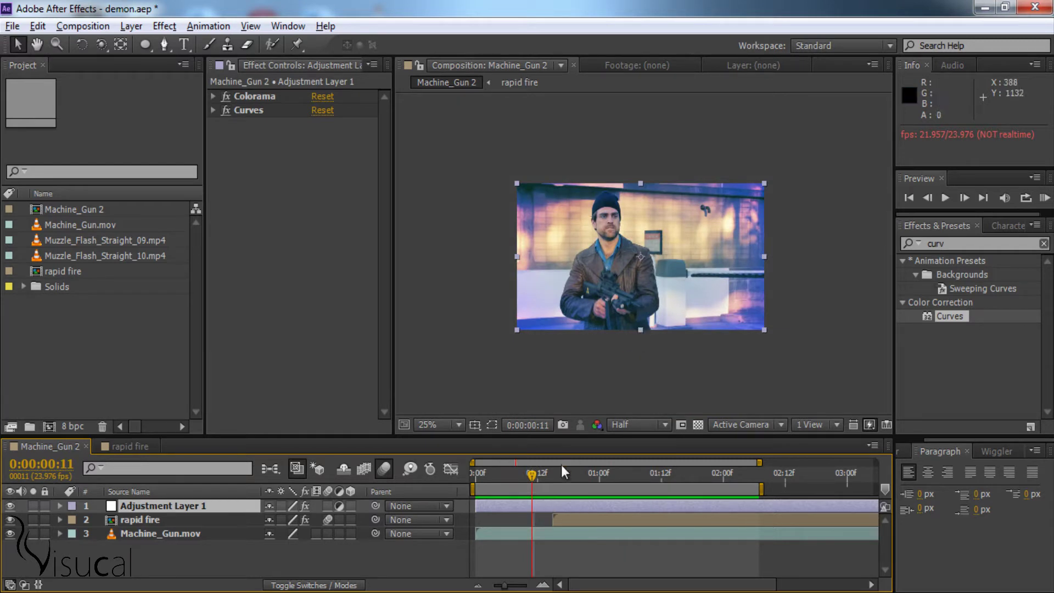
left_click_drag(538, 476, 558, 474)
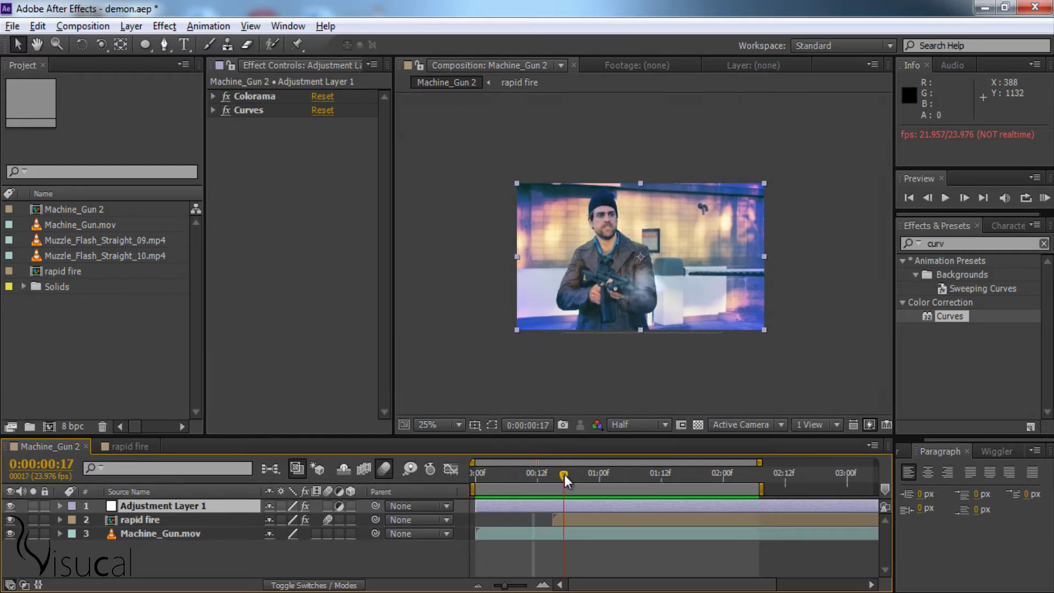
left_click(534, 476)
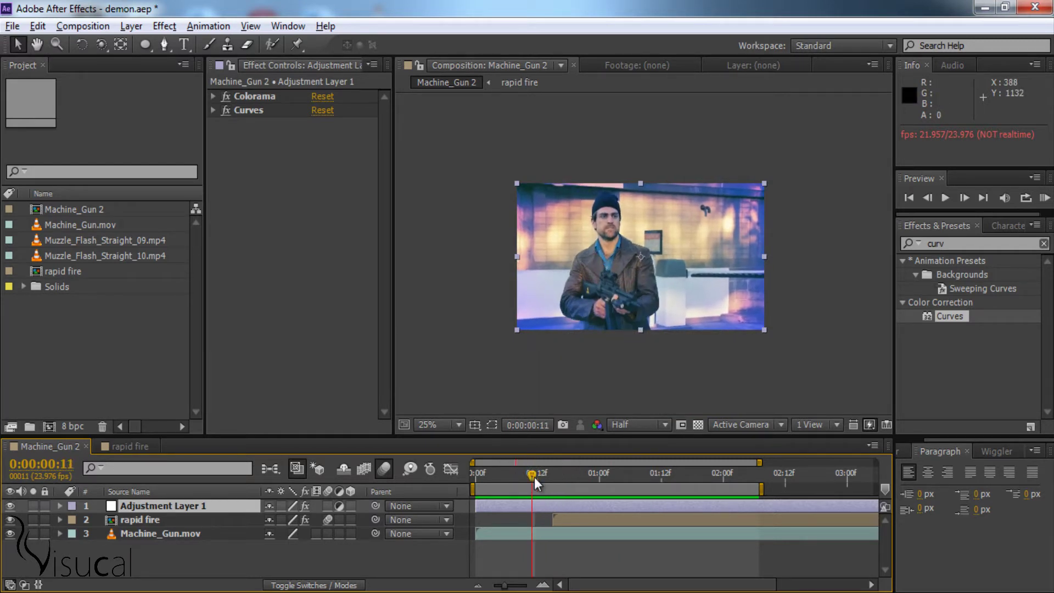
Create the Machine_Gun composition from Machine_Gun.mov and give the timeline more vertical room
left_click(37, 223)
left_click_drag(37, 223, 48, 424)
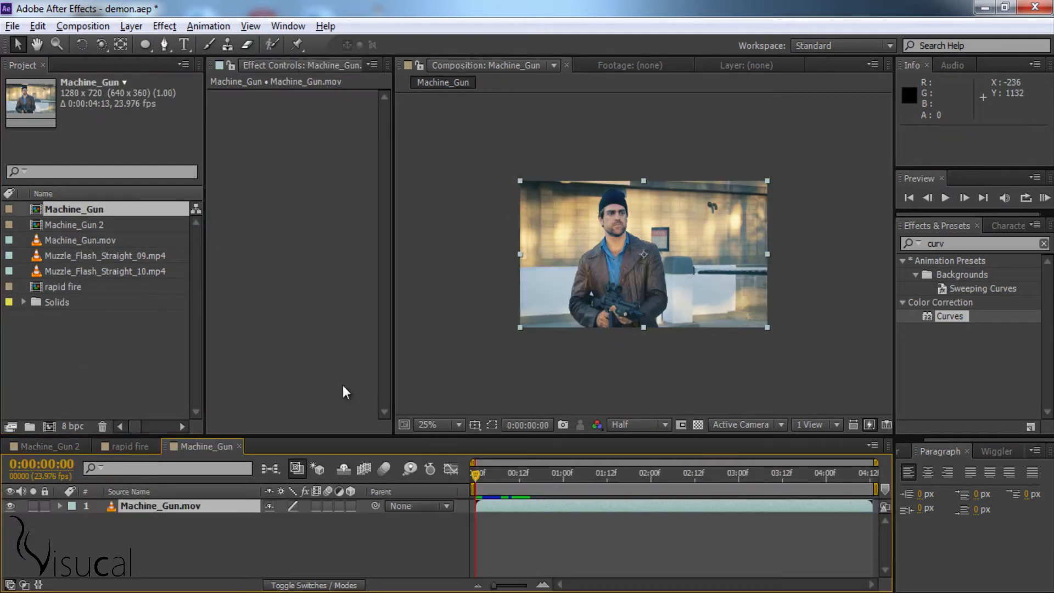
mouse_move(482, 473)
left_mouse_down()
mouse_move(610, 471)
mouse_move(494, 482)
mouse_move(581, 480)
left_mouse_up()
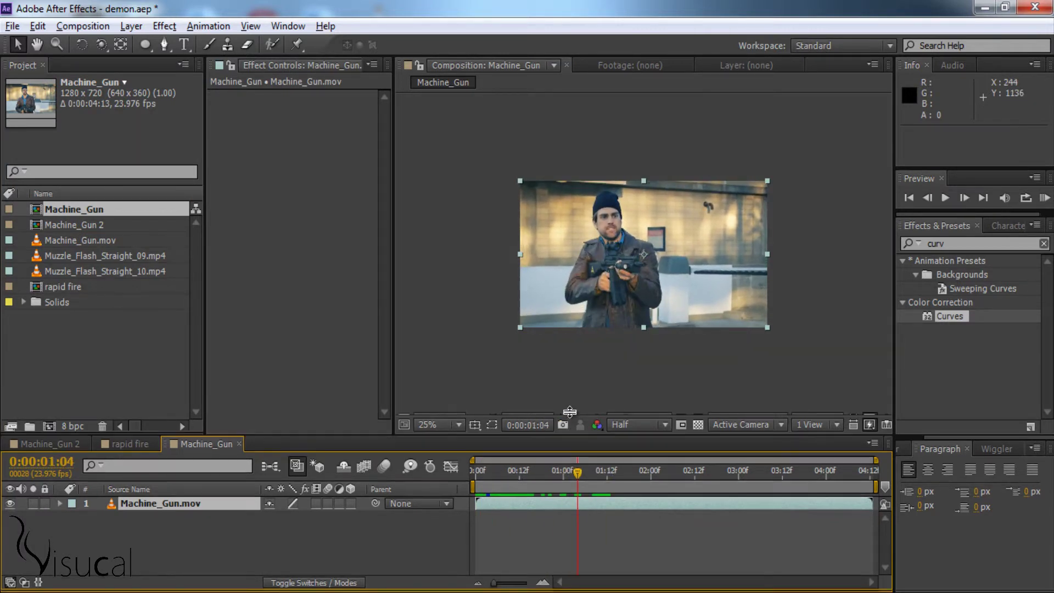
left_click_drag(569, 435, 567, 396)
left_click_drag(570, 436, 486, 436)
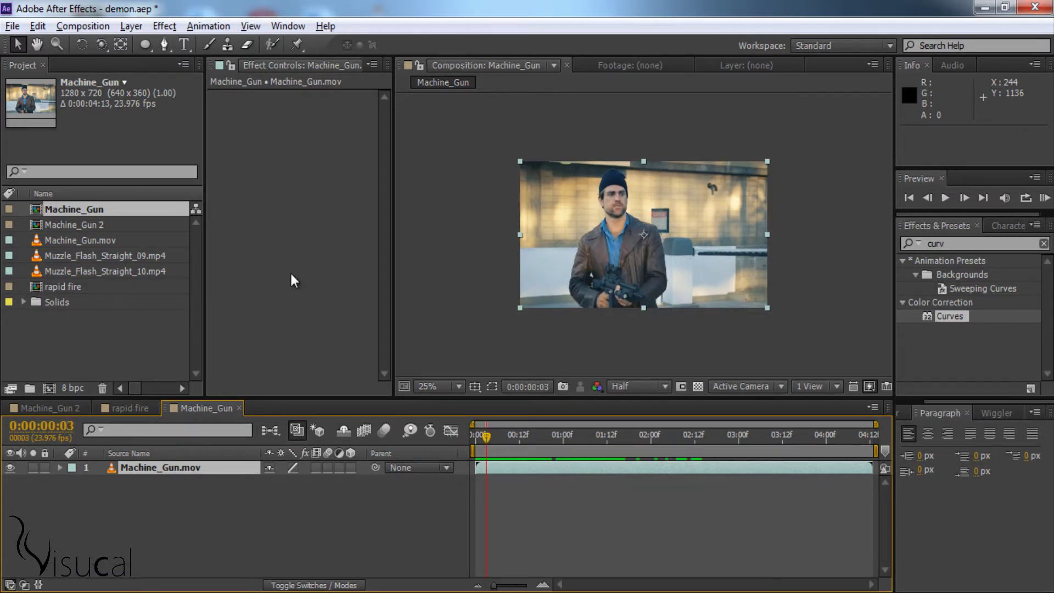
Select Muzzle_Flash_Straight_09.mp4 and Muzzle_Flash_Straight_10.mp4 in the Project panel
left_click(126, 257)
left_click(113, 285)
left_click(97, 257)
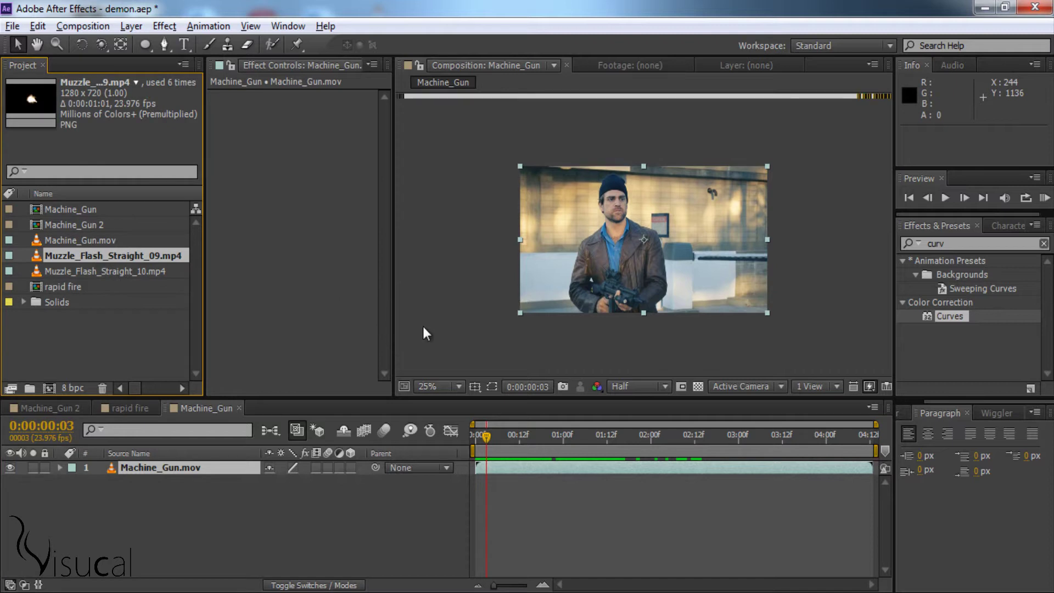
left_click_drag(489, 437, 475, 436)
left_click(49, 271, "shift")
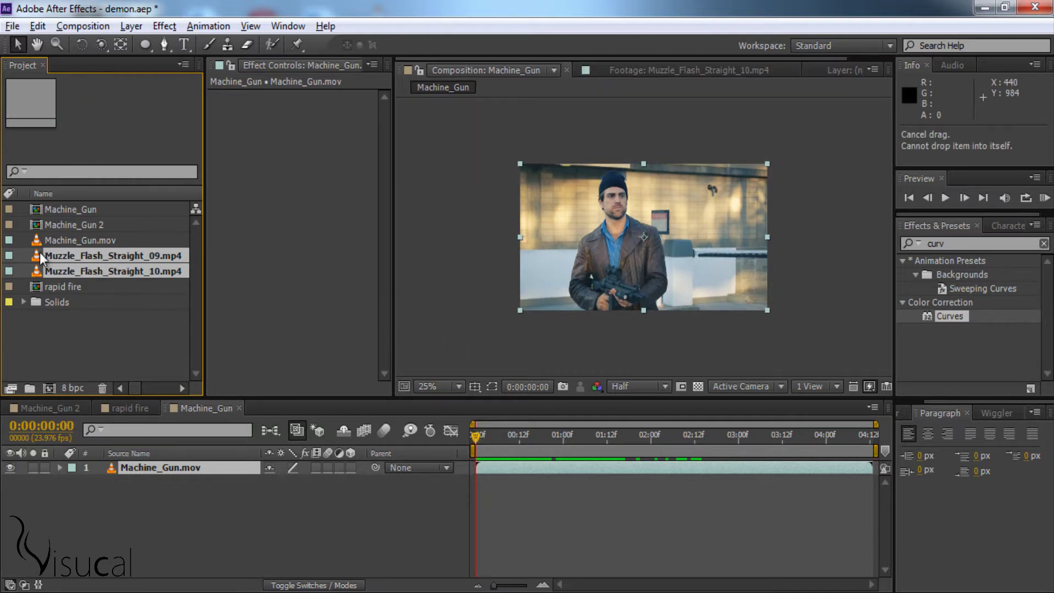
Place both muzzle-flash clips above the gun footage and show Title/Action Safe guides at 50% zoom
left_click_drag(40, 252, 124, 462)
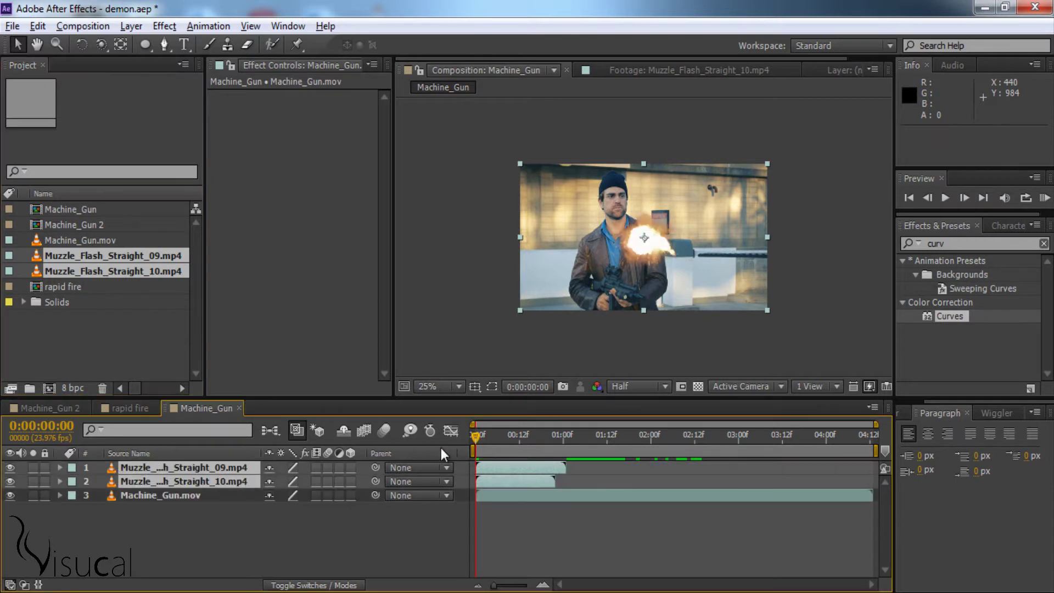
key("period")
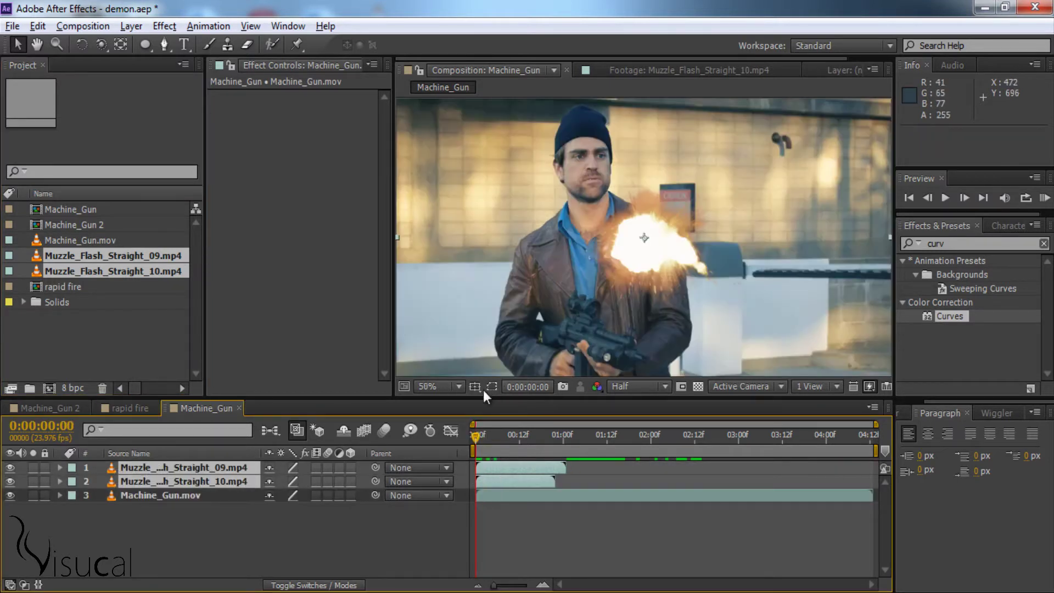
left_click(476, 387)
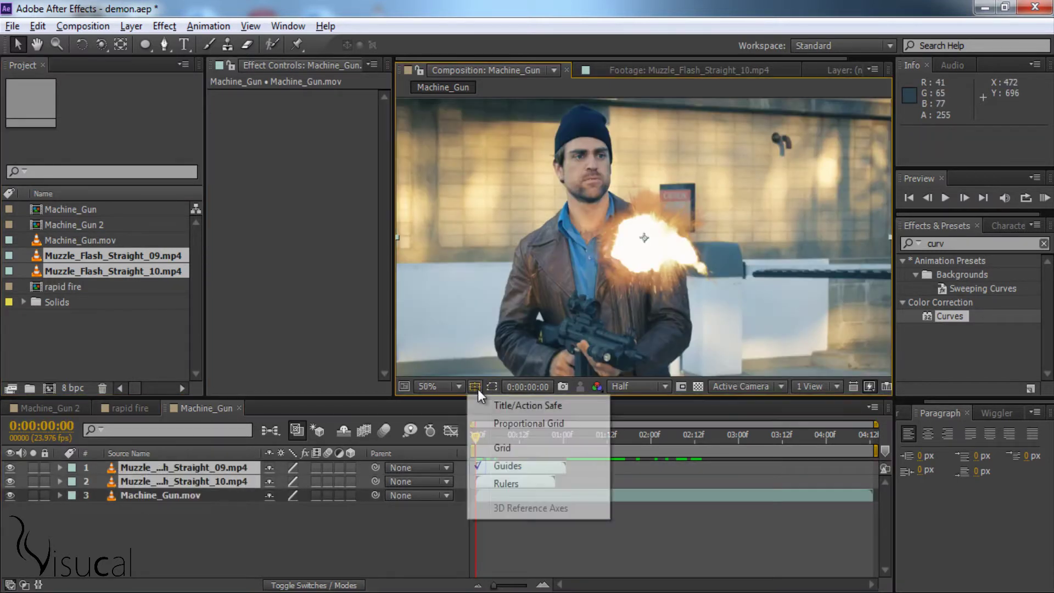
left_click(527, 405)
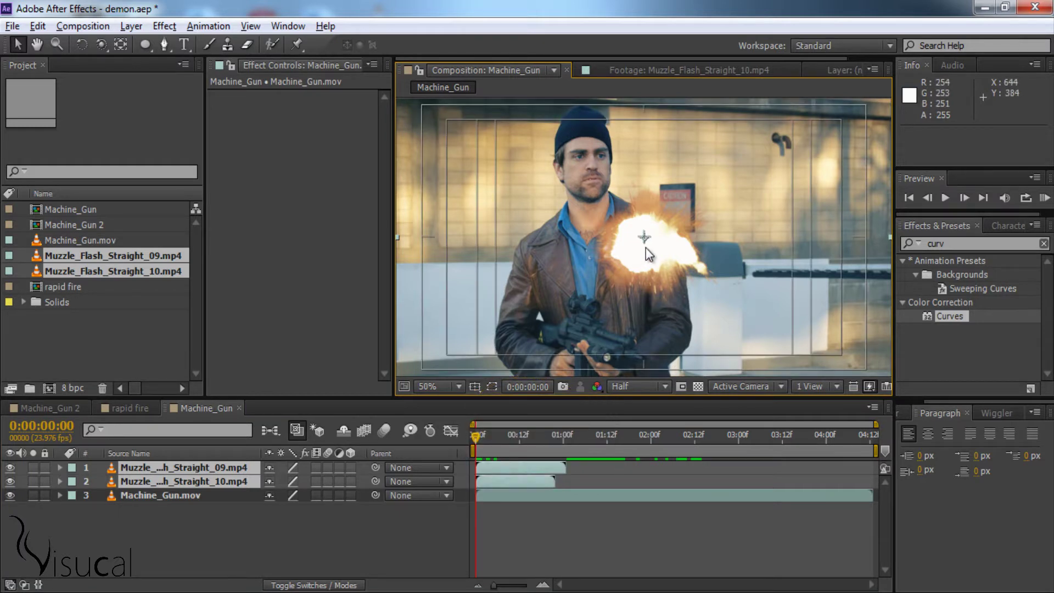
Nudge the muzzle flash up slightly and select both flash layers
left_click_drag(645, 248, 645, 246)
left_click(187, 467)
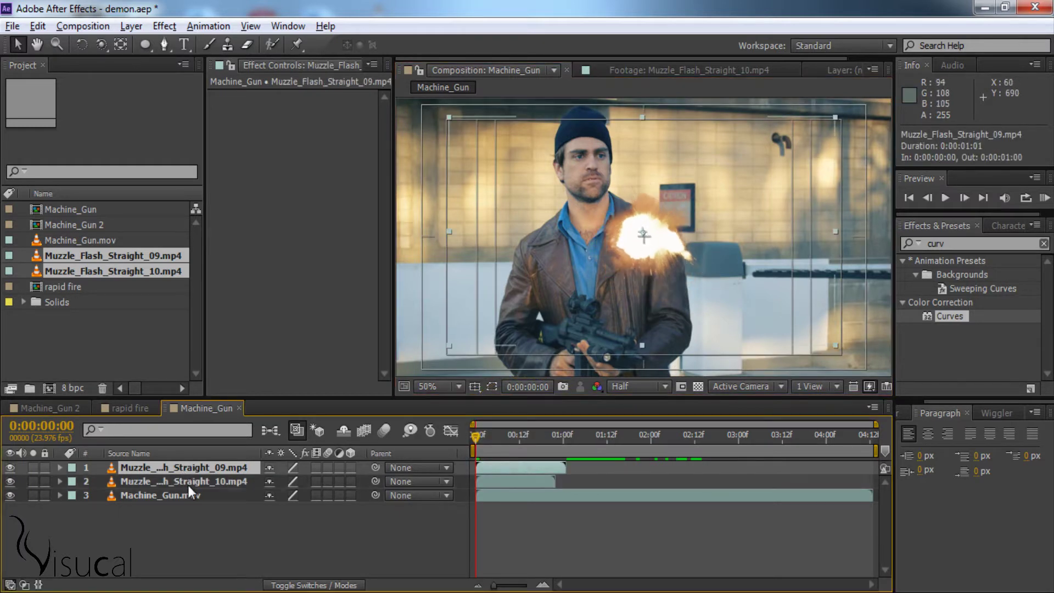
left_click(190, 481, "shift")
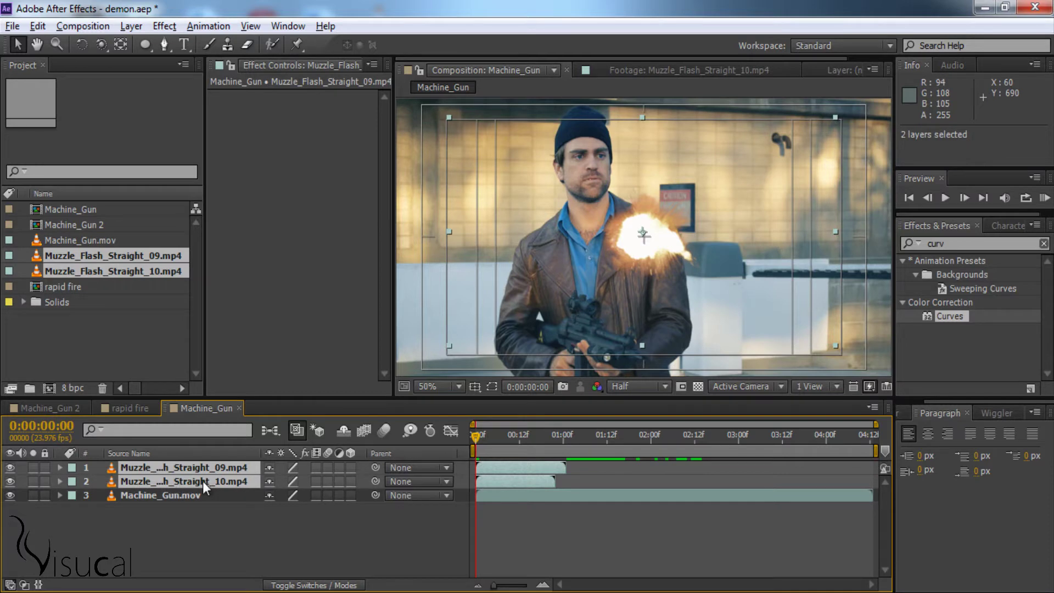
Pre-compose the two muzzle-flash layers into a comp named 'fire shot'
left_click(130, 28)
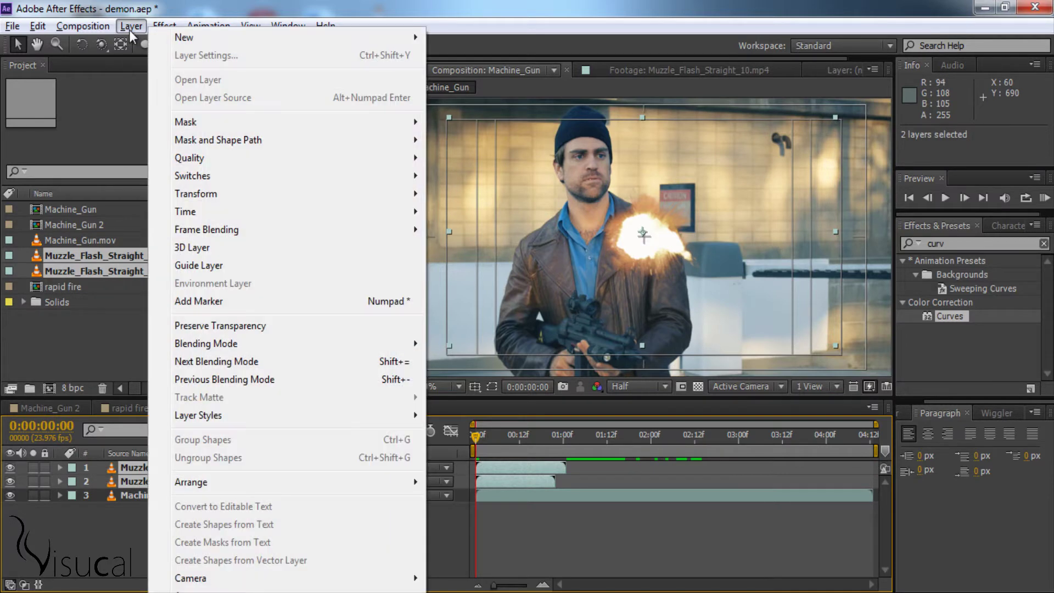
left_click(192, 590)
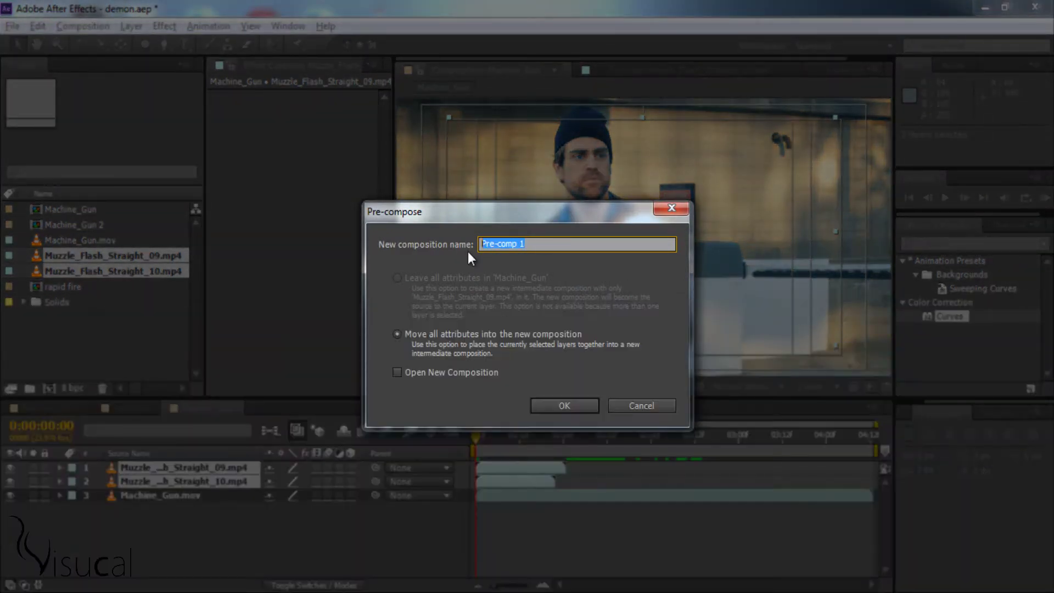
type("fire ")
type("shot")
key("Return")
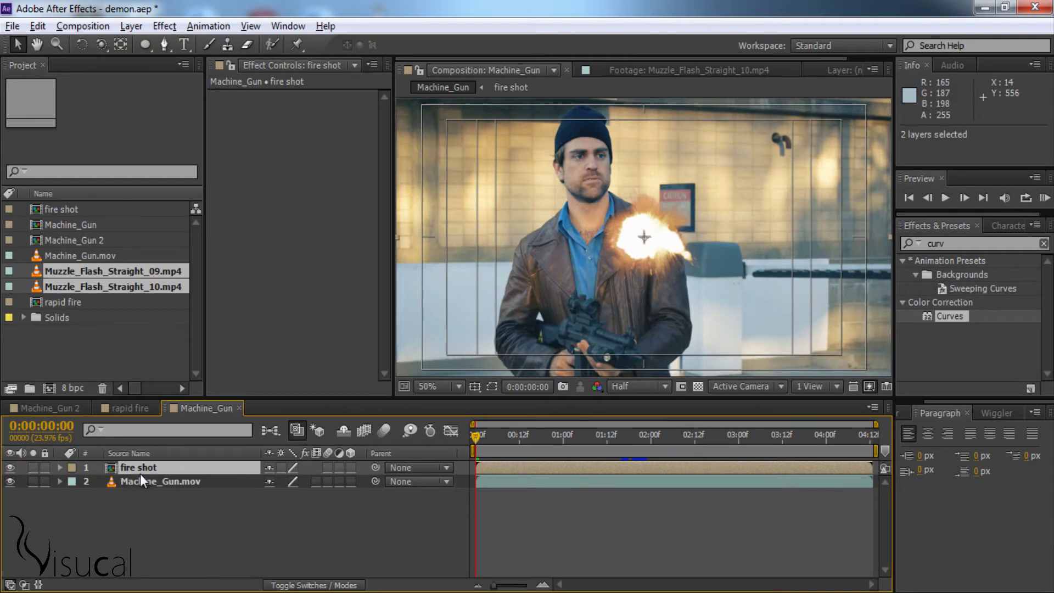
Open the fire shot pre-comp and scrub to frame 3, where the flash turns to smoke
double_click(141, 473)
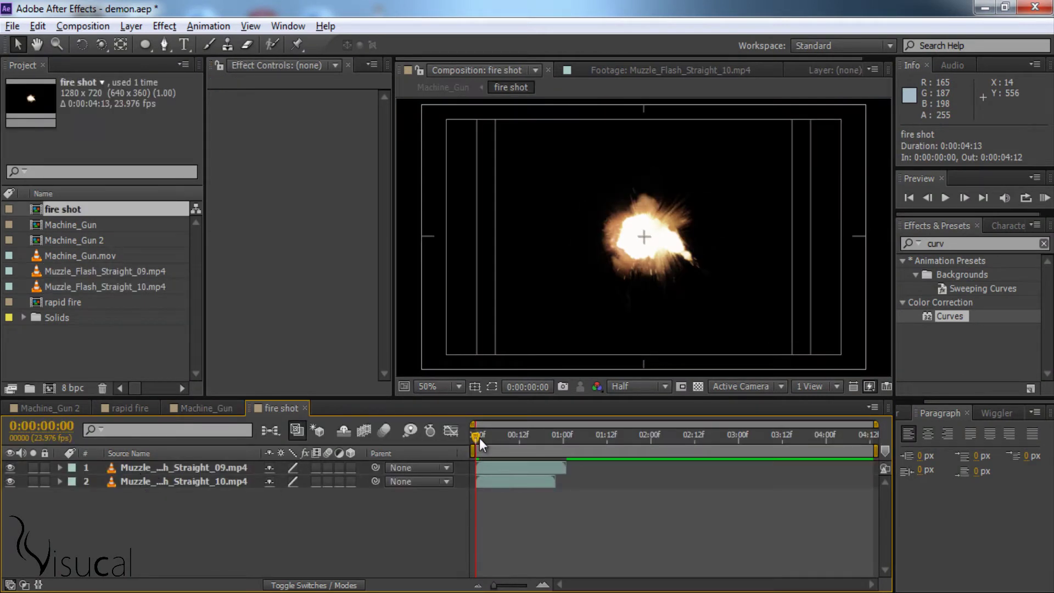
left_click_drag(479, 439, 470, 443)
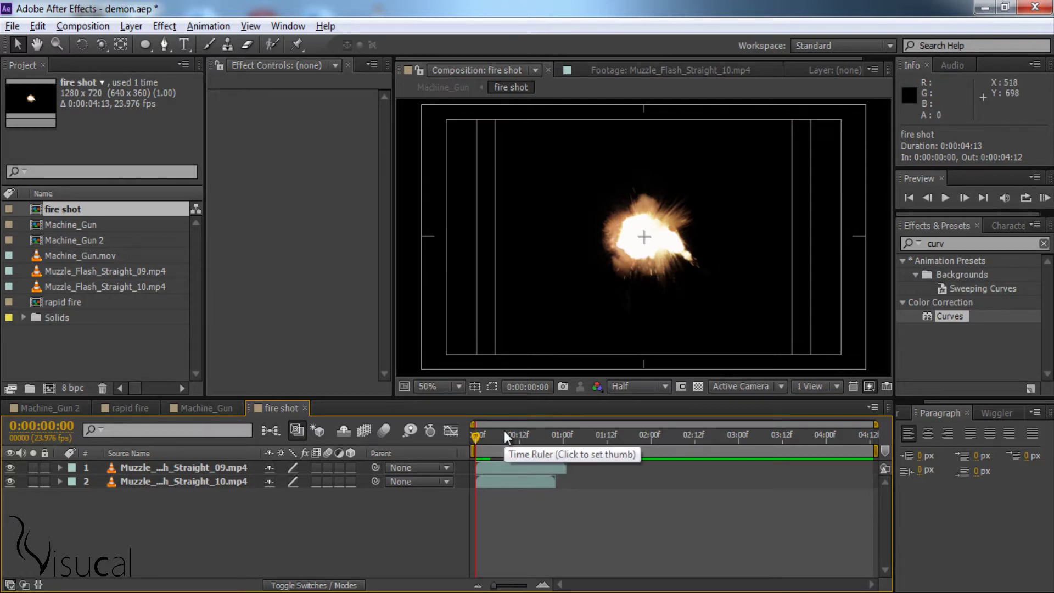
left_click(641, 244)
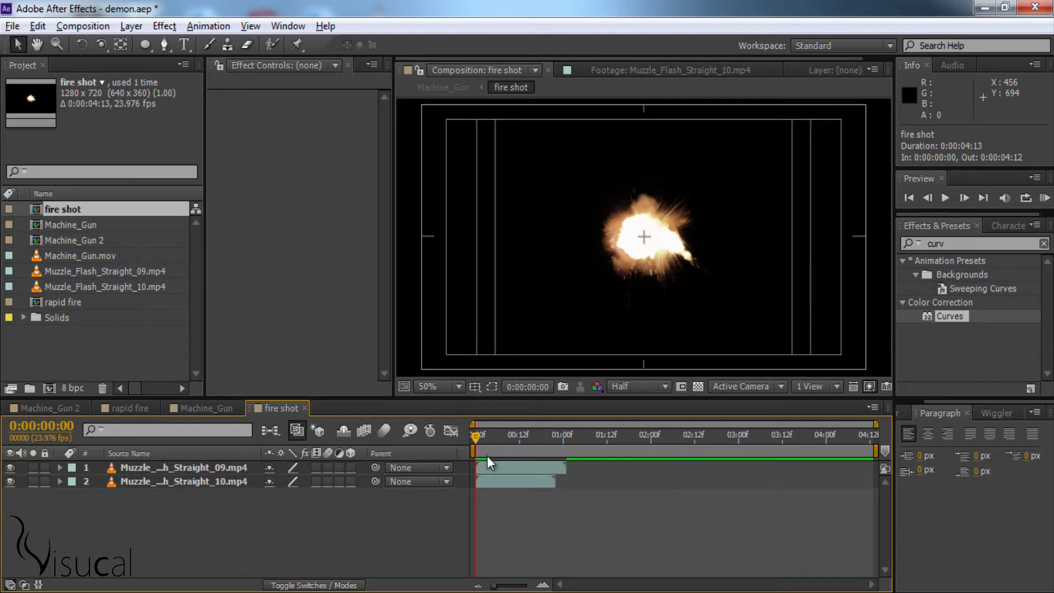
left_click_drag(475, 437, 481, 441)
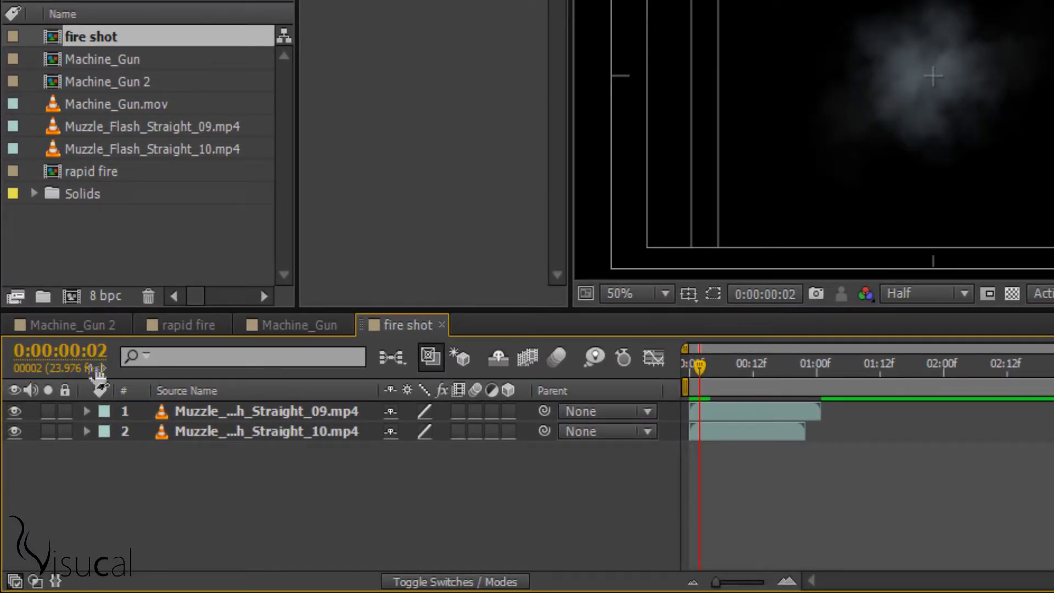
Delay Muzzle_Flash_Straight_09.mp4 by two frames so it runs 0:00:00:02 to 0:00:01:02
key("ctrl")
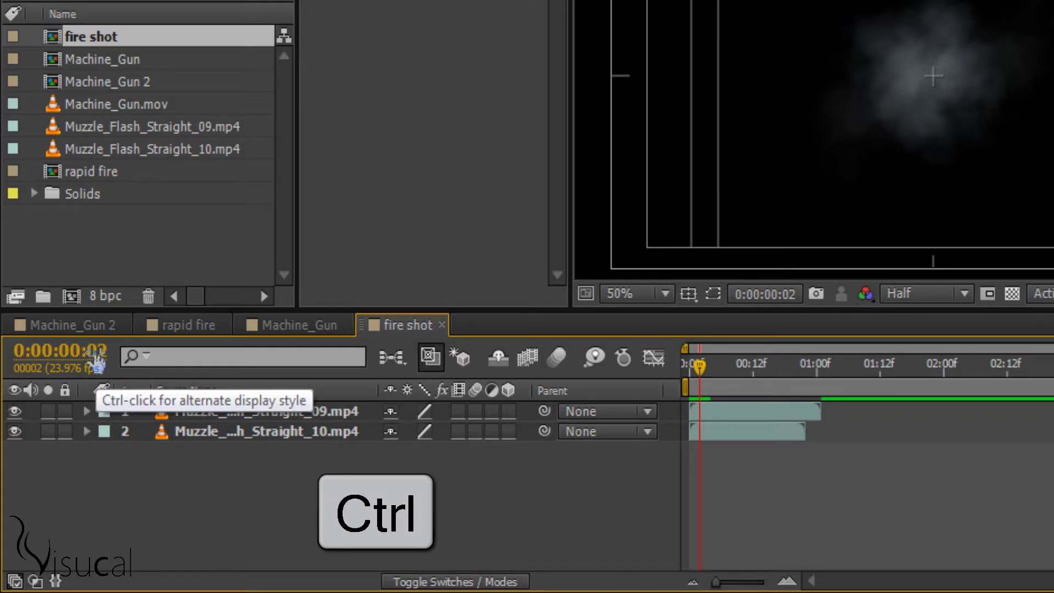
left_click(96, 362, "ctrl")
left_click(96, 364, "ctrl")
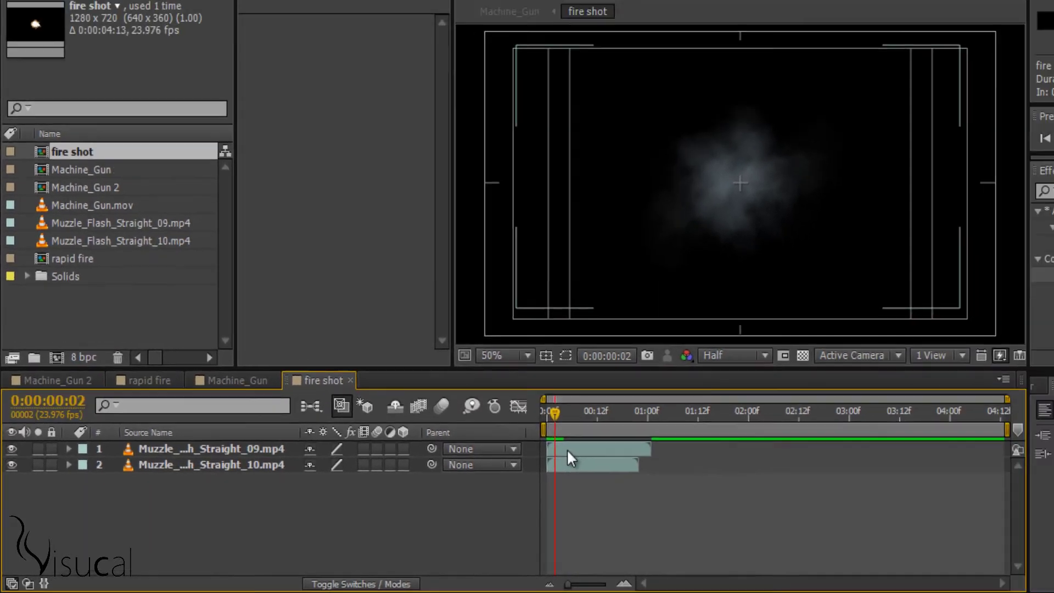
left_click_drag(709, 417, 502, 467)
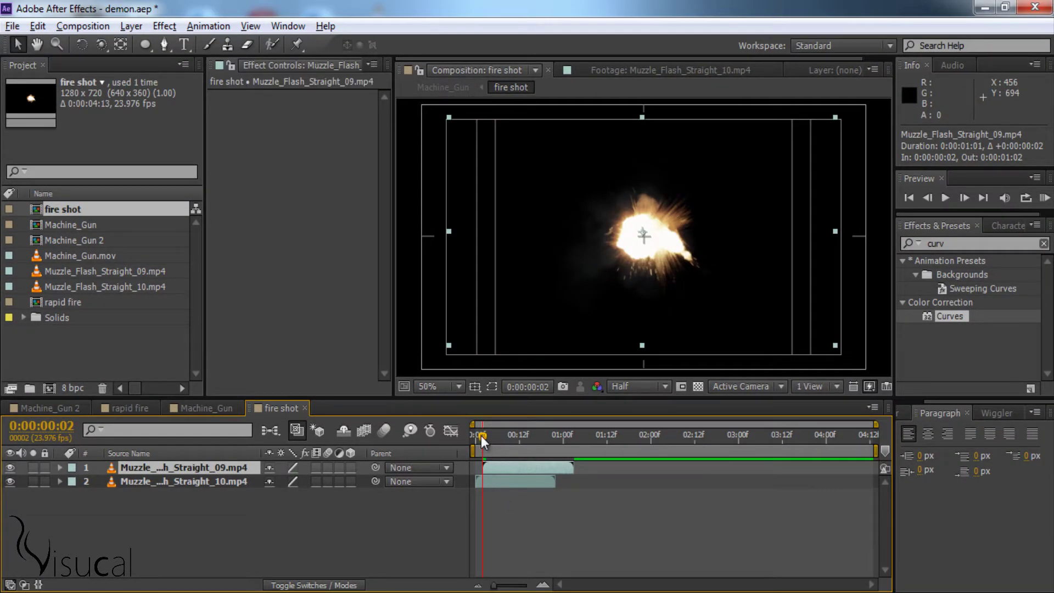
left_click_drag(481, 436, 488, 436)
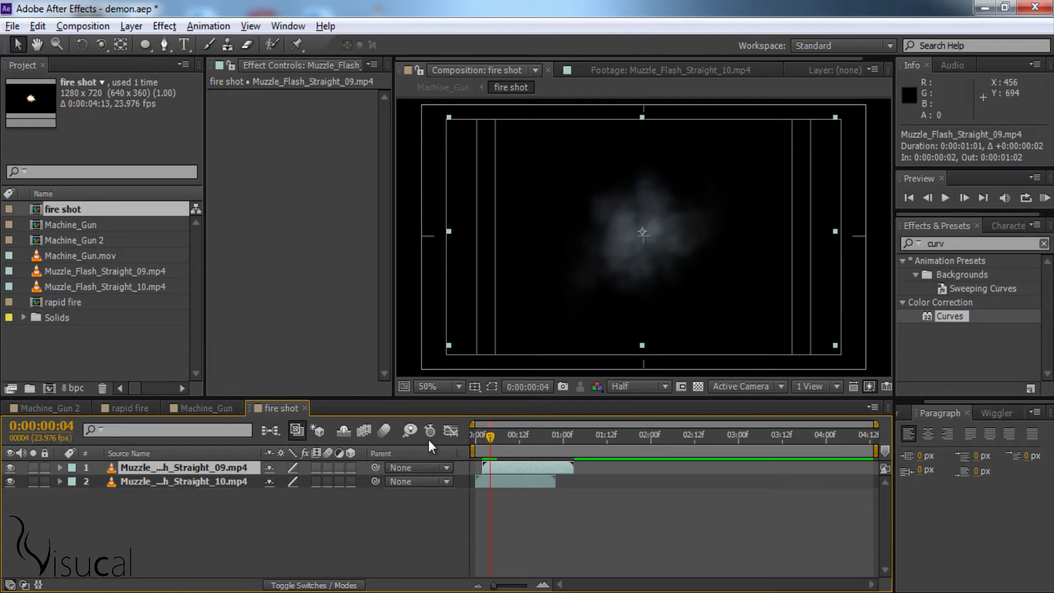
left_click(511, 482)
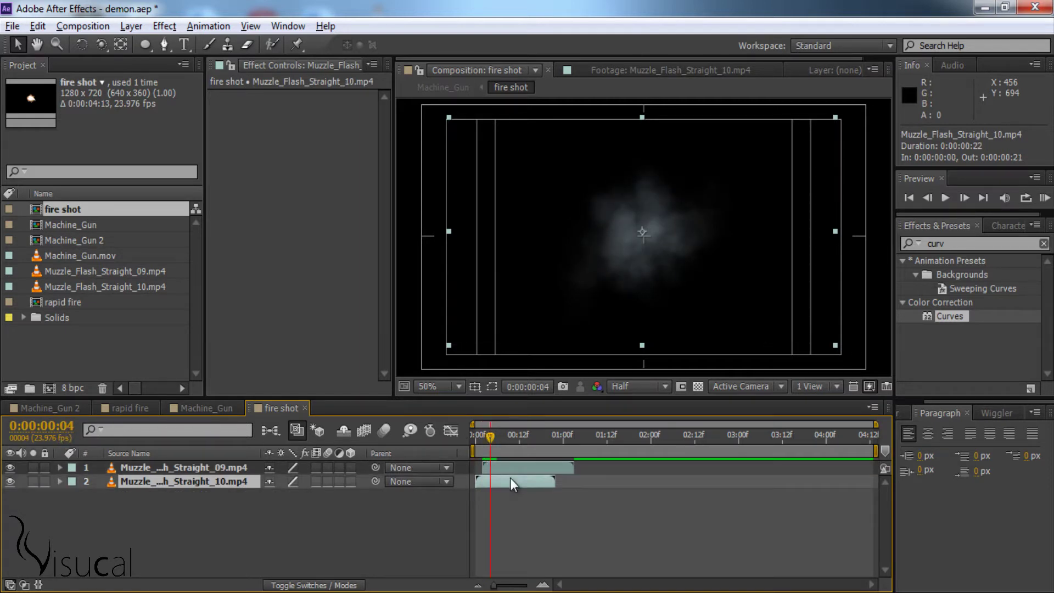
Add a top copy of Straight_10 starting at the playhead, scaled to 70% and rotated about 58°
key("ctrl+d")
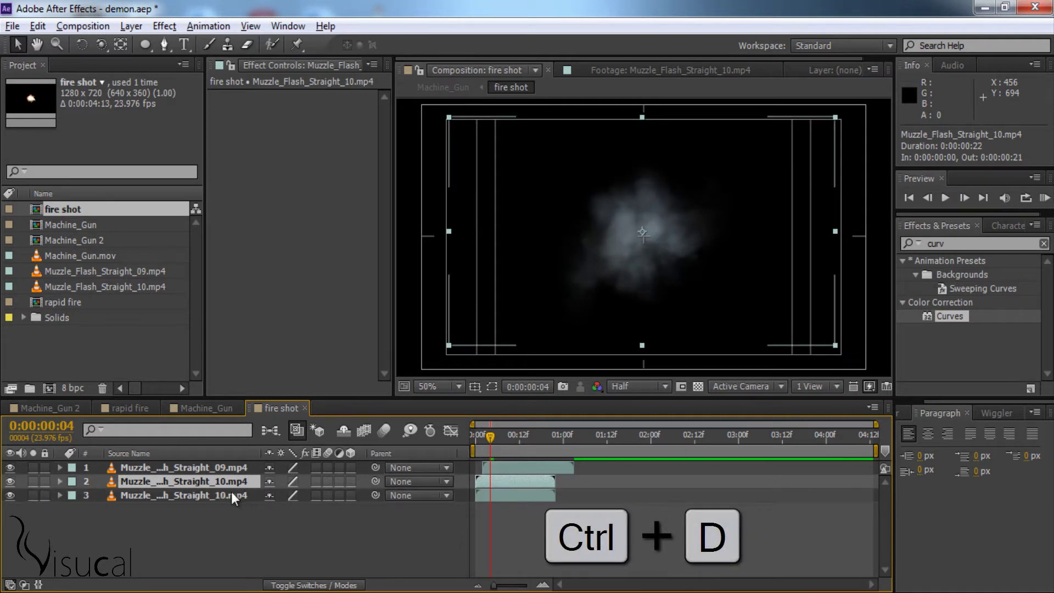
left_click(203, 496)
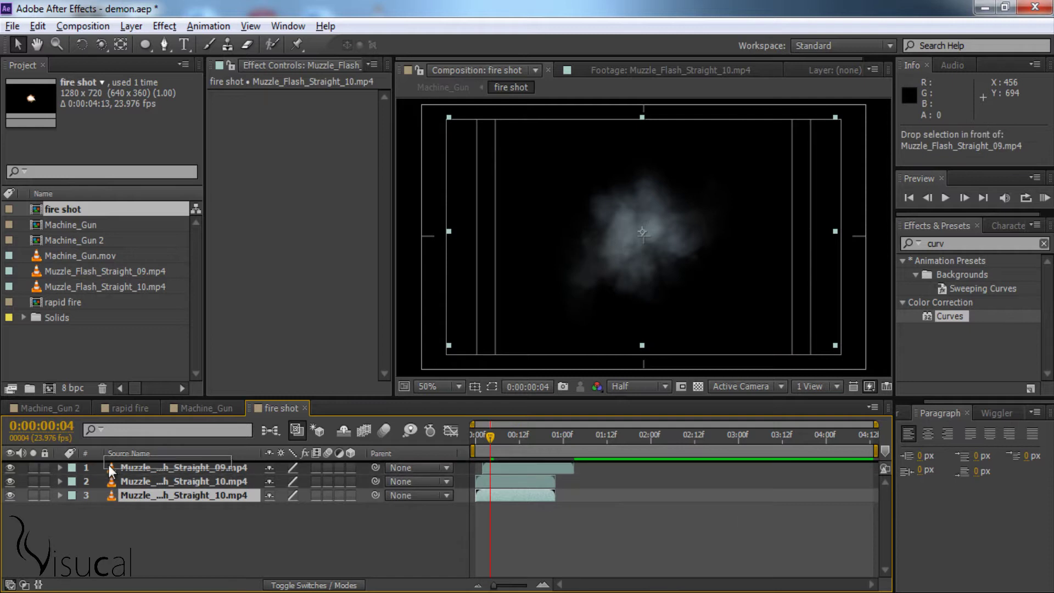
left_click_drag(110, 494, 110, 471)
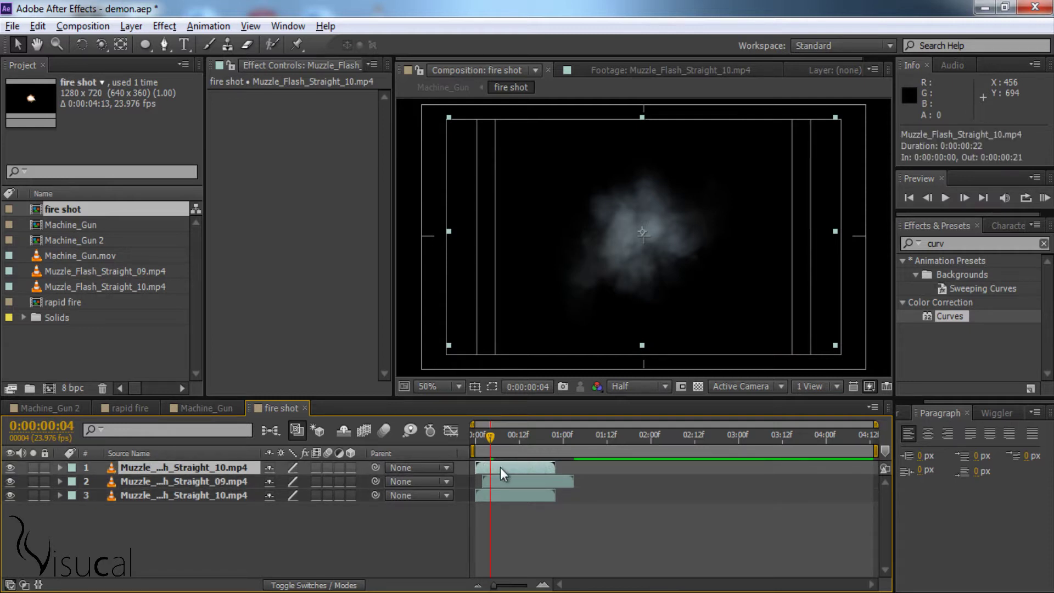
left_click_drag(498, 468, 512, 467)
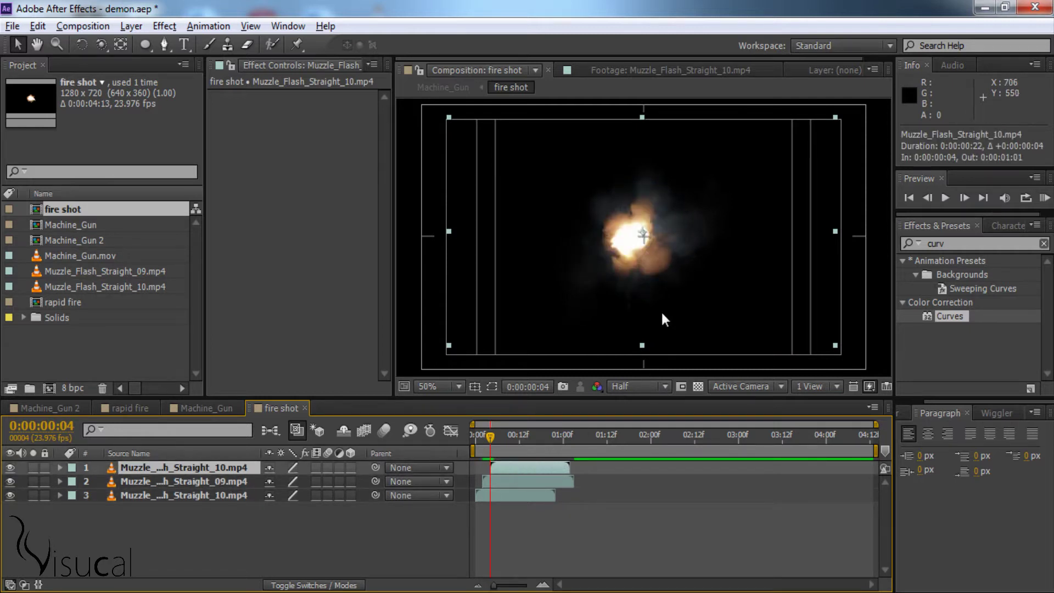
left_click_drag(640, 253, 641, 251)
key("period")
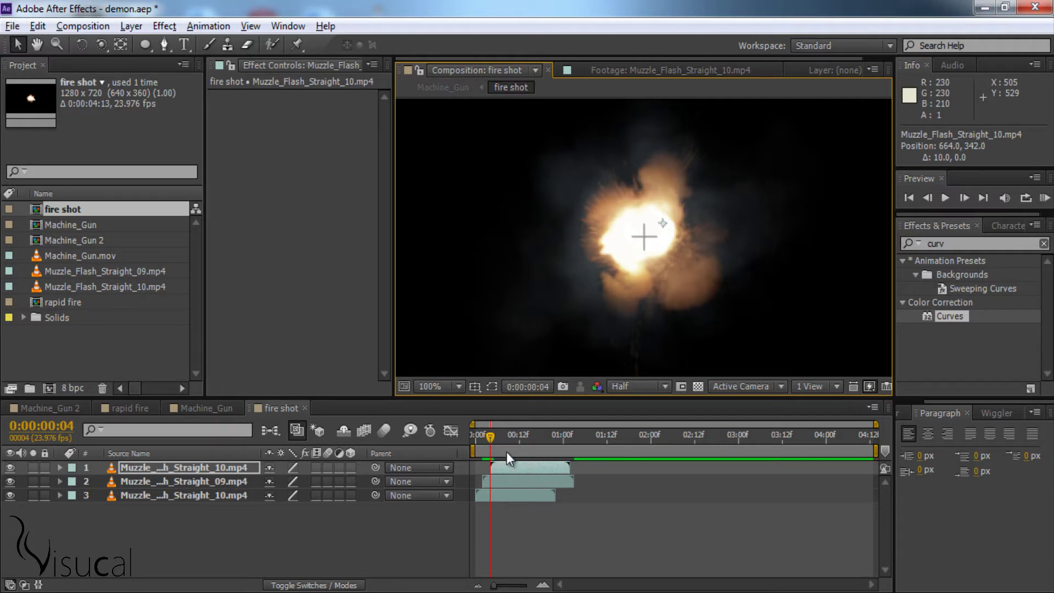
key("s")
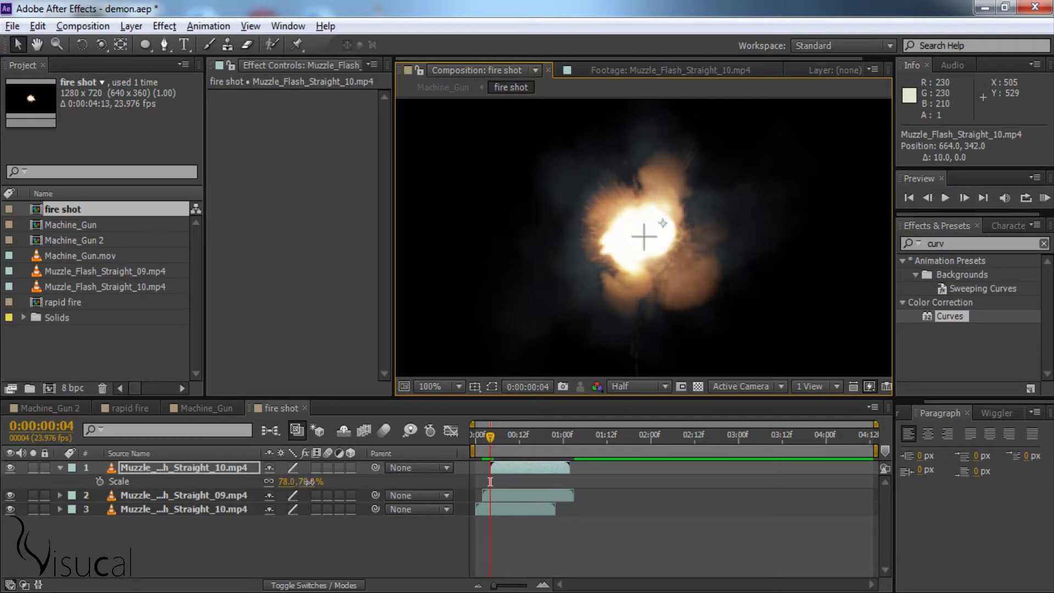
left_click_drag(308, 482, 304, 481)
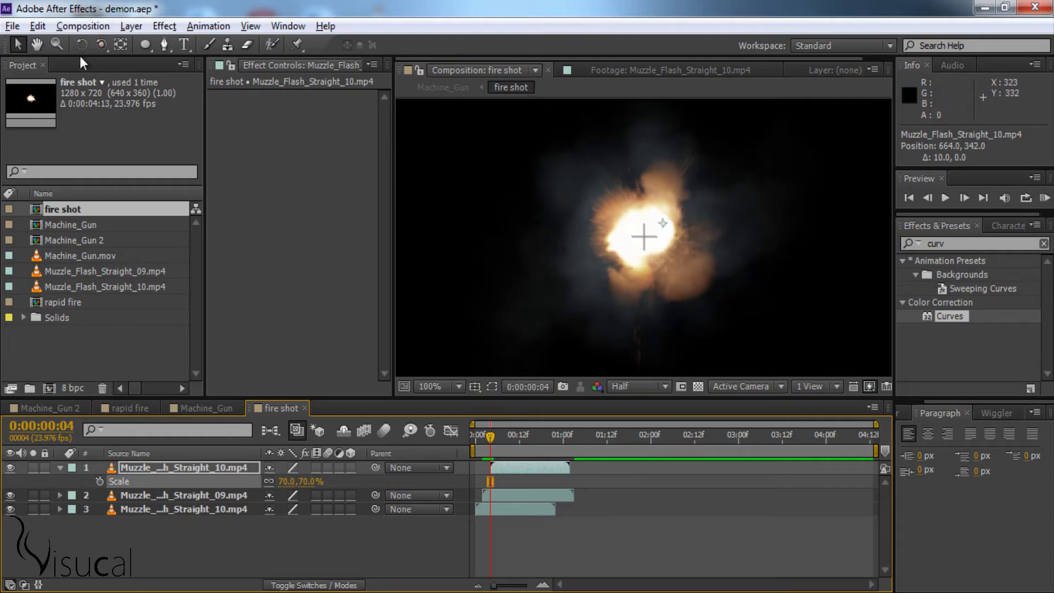
key("w")
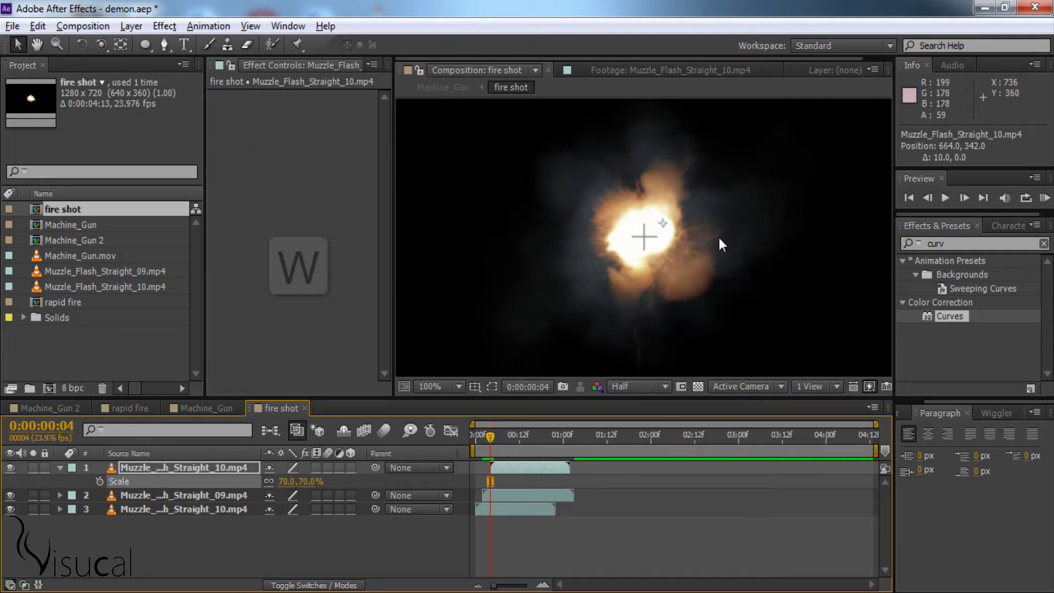
left_click_drag(642, 164, 648, 210)
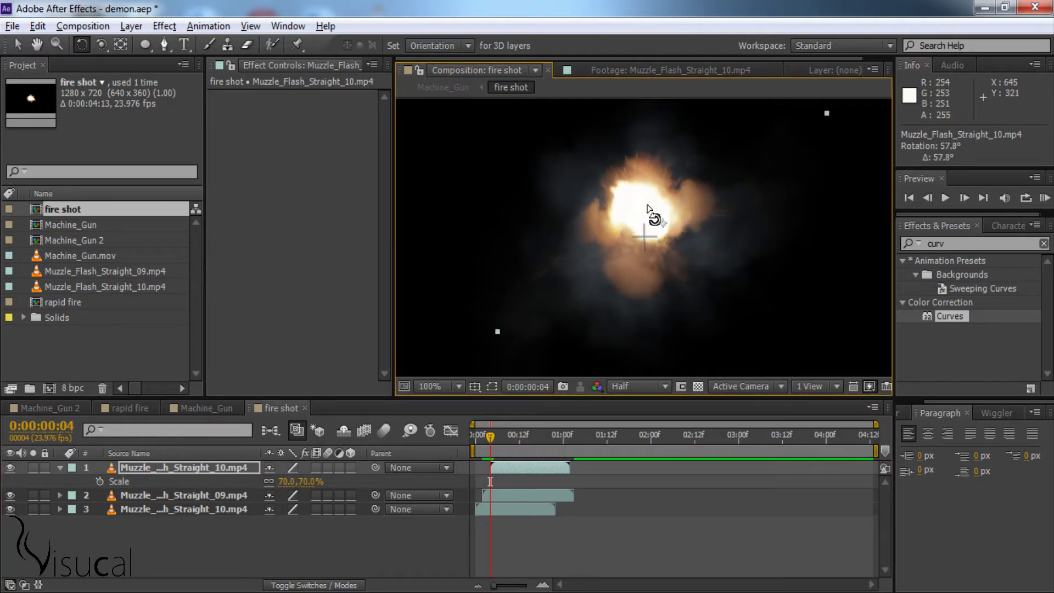
key("v")
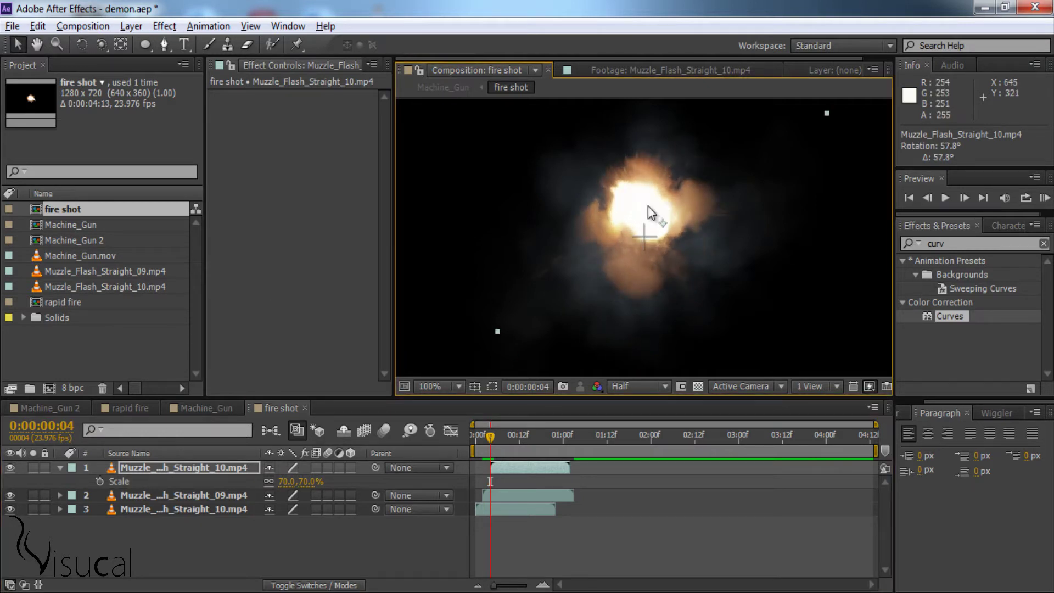
left_click_drag(648, 196, 647, 220)
key("v")
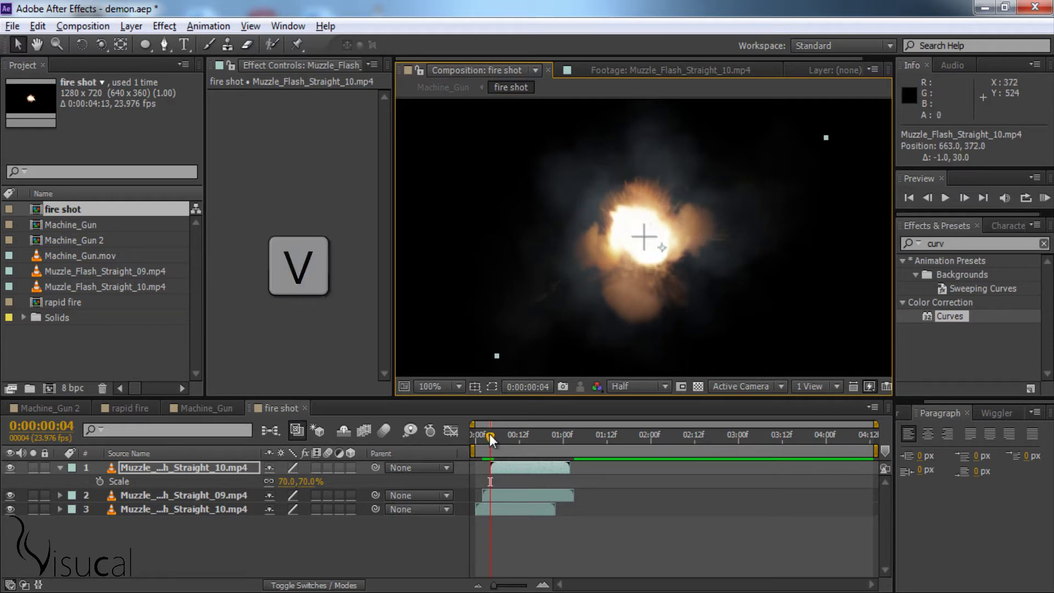
Add a top copy of Straight_09 starting at frame 6, rotated about 27° and scaled to 64%
left_click_drag(489, 434, 497, 434)
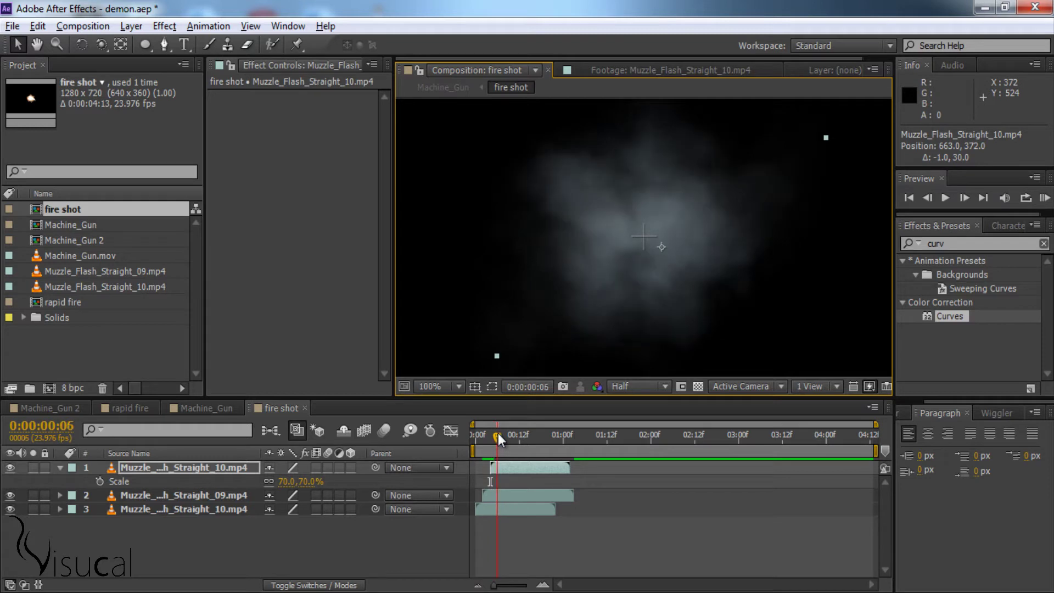
left_click(510, 498)
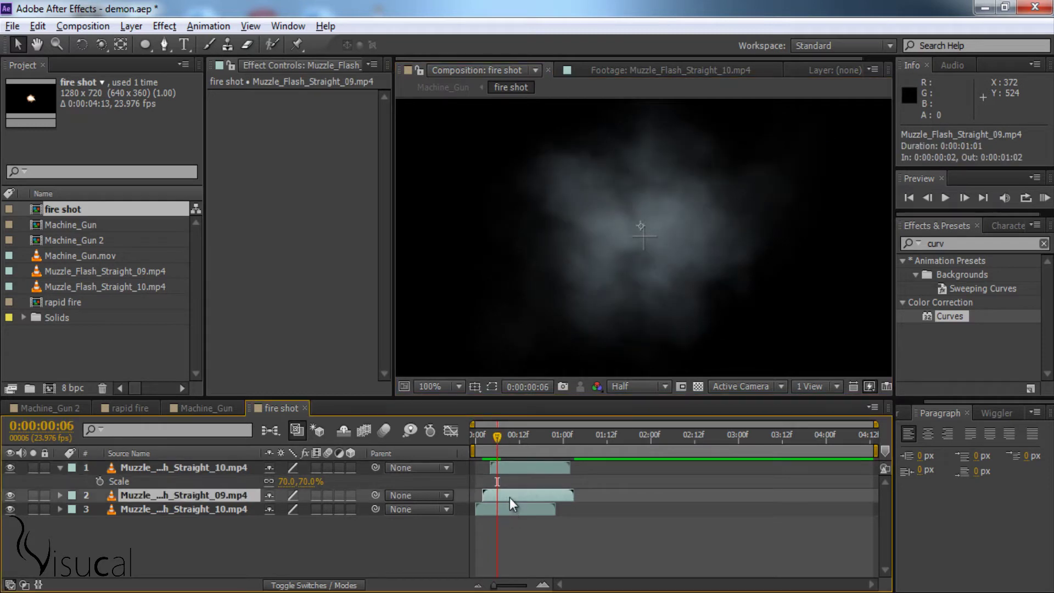
key("ctrl+d")
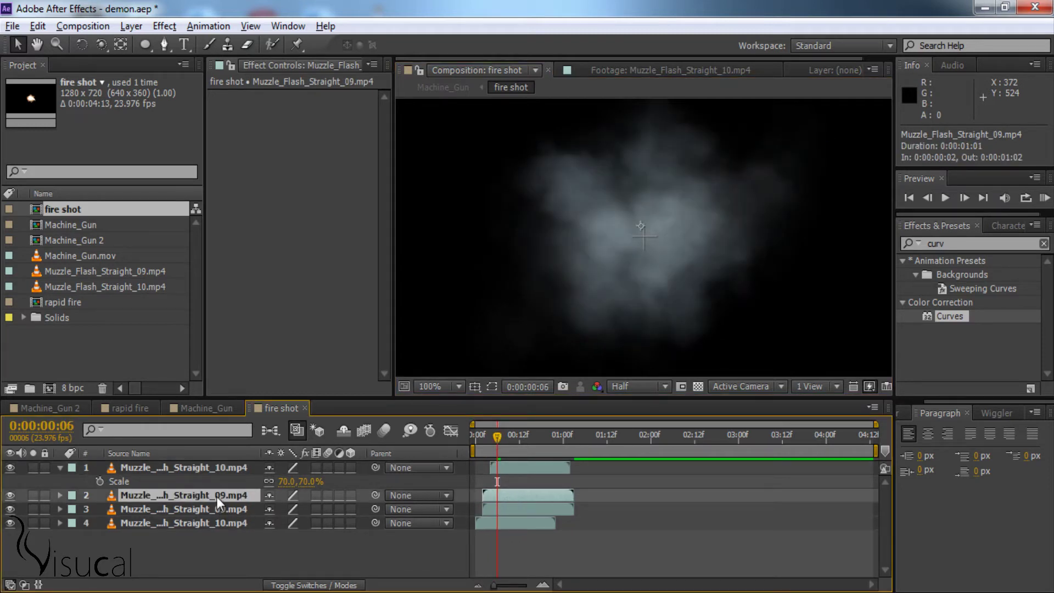
mouse_move(216, 496)
left_mouse_down()
mouse_move(215, 459)
mouse_move(226, 463)
left_mouse_up()
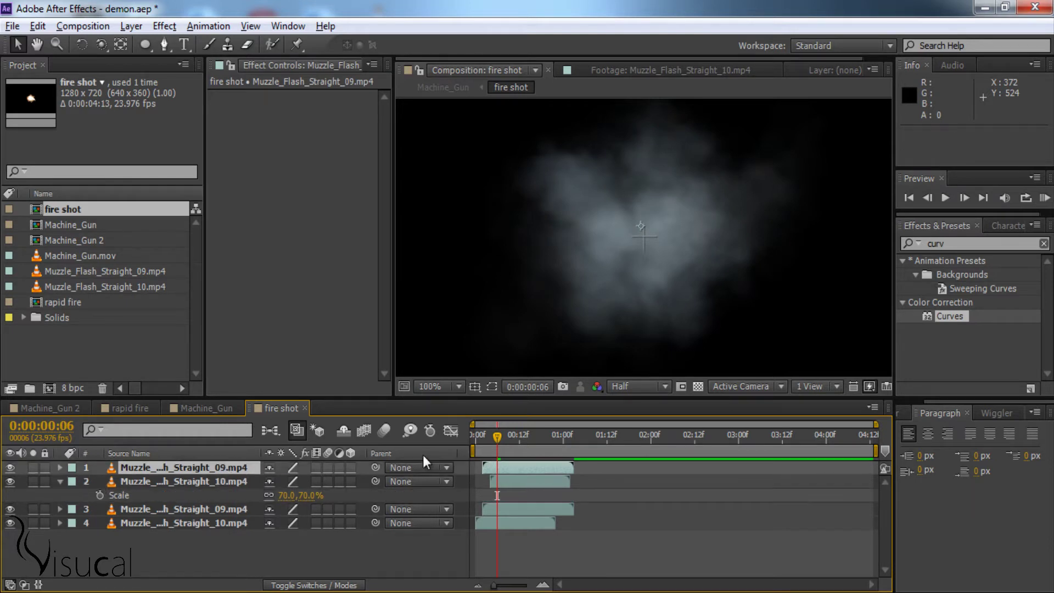
left_click_drag(499, 462, 513, 462)
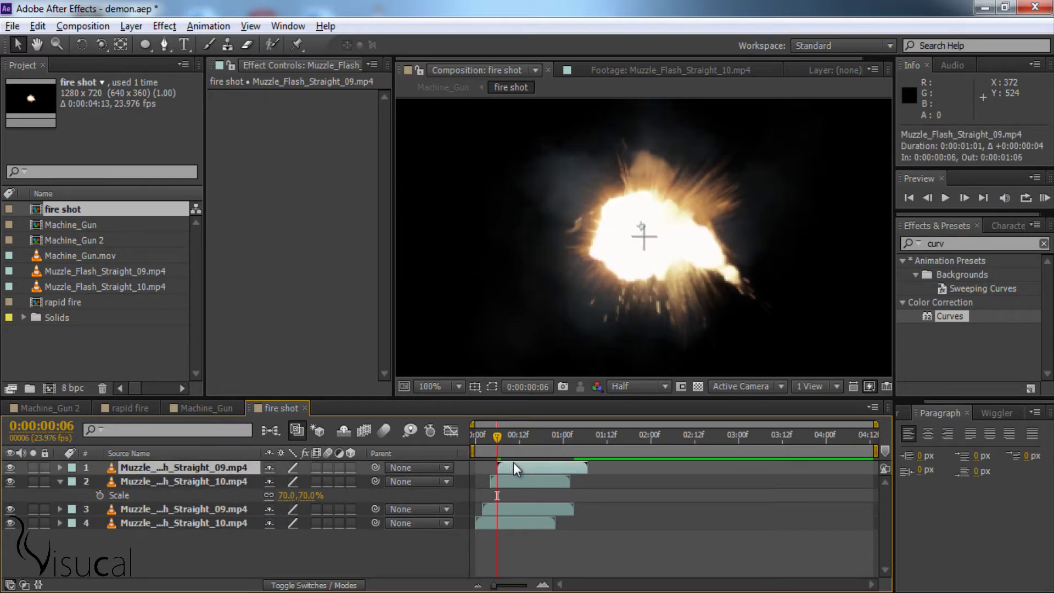
key("comma")
key("w")
left_click_drag(654, 134, 657, 196)
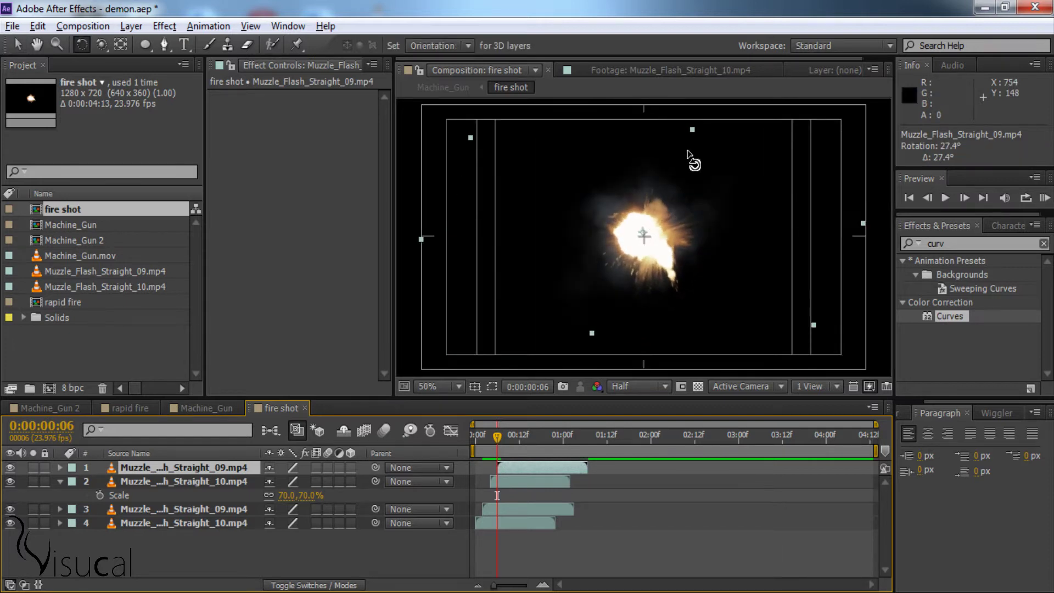
key("s")
left_click_drag(291, 475, 274, 476)
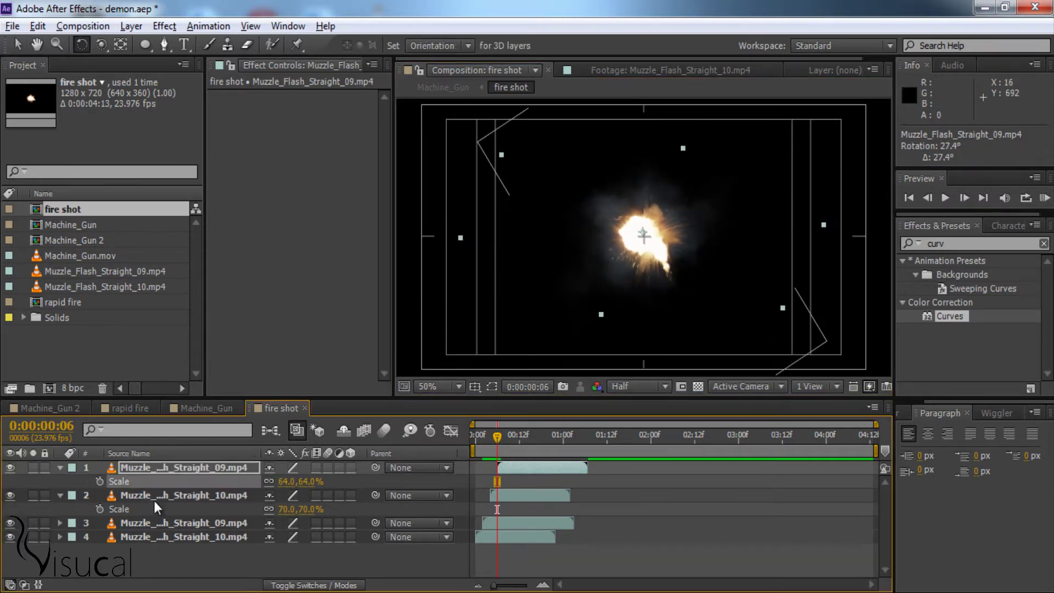
key("s")
left_click(60, 481)
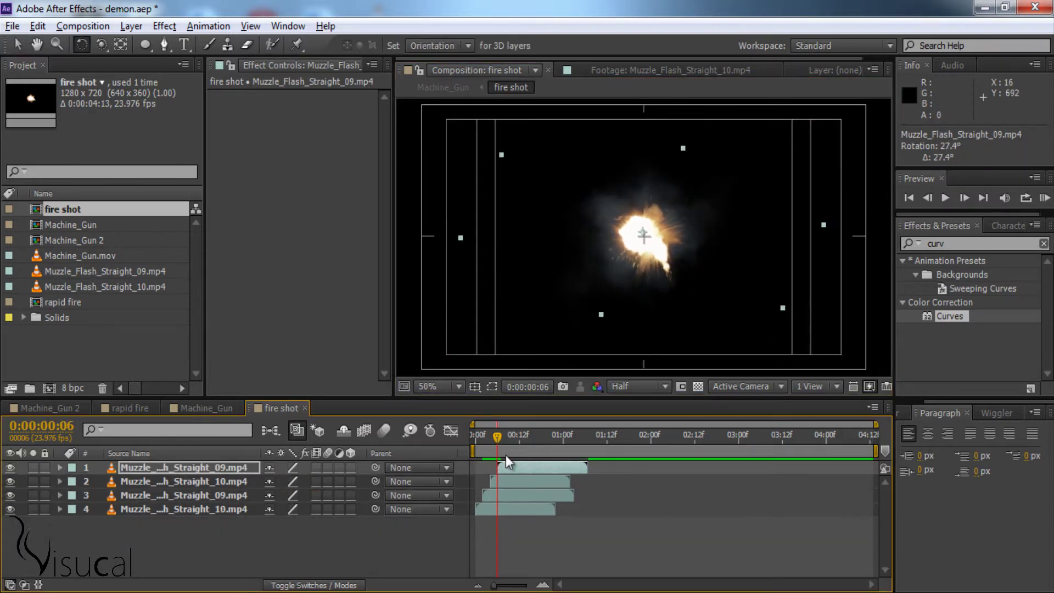
Add a fifth flash copy on top starting at frame 8, then select all five flash layers
left_click(515, 483)
left_click(523, 497)
key("ctrl+d")
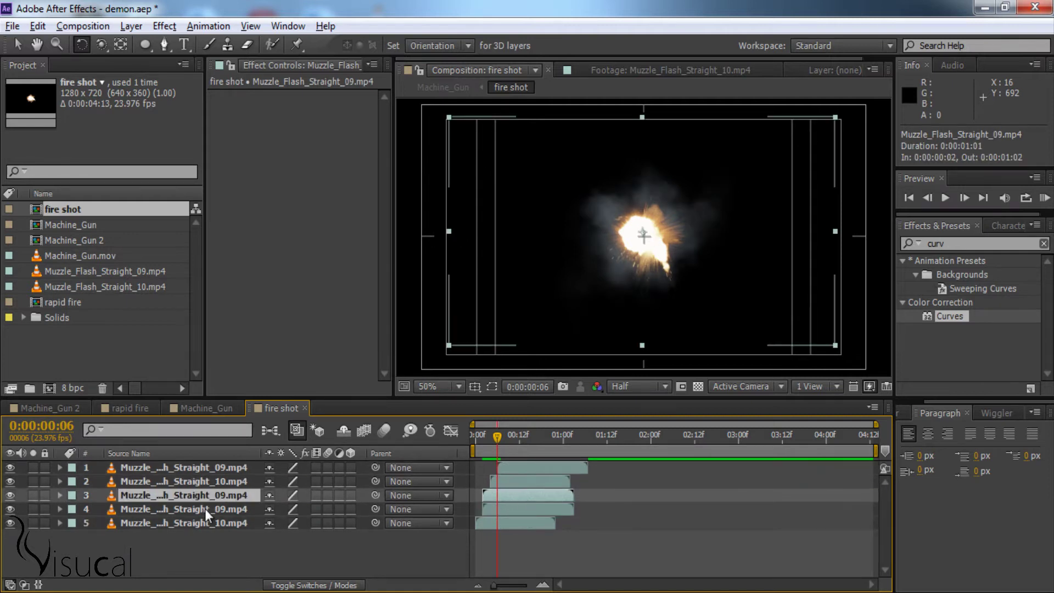
left_click_drag(201, 500, 229, 466)
left_click_drag(504, 467, 526, 467)
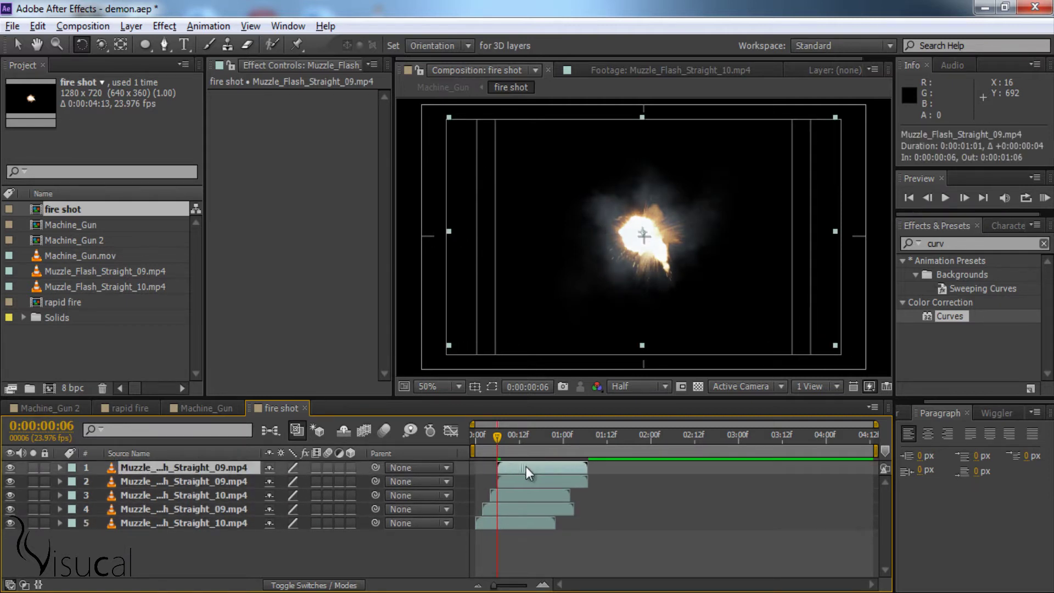
left_click(502, 438)
key("s")
left_click(59, 468)
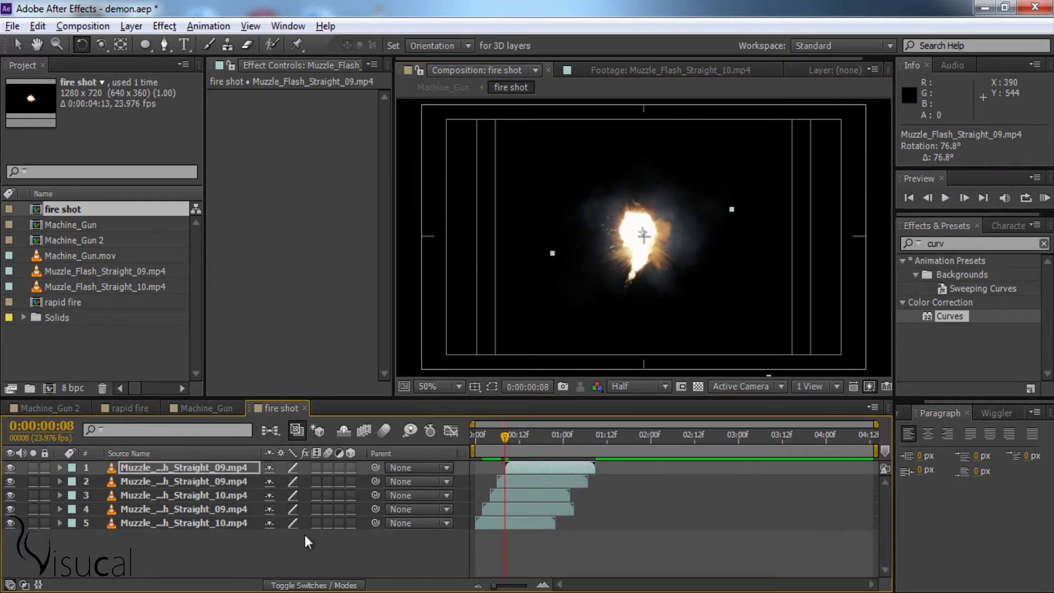
left_click(225, 470)
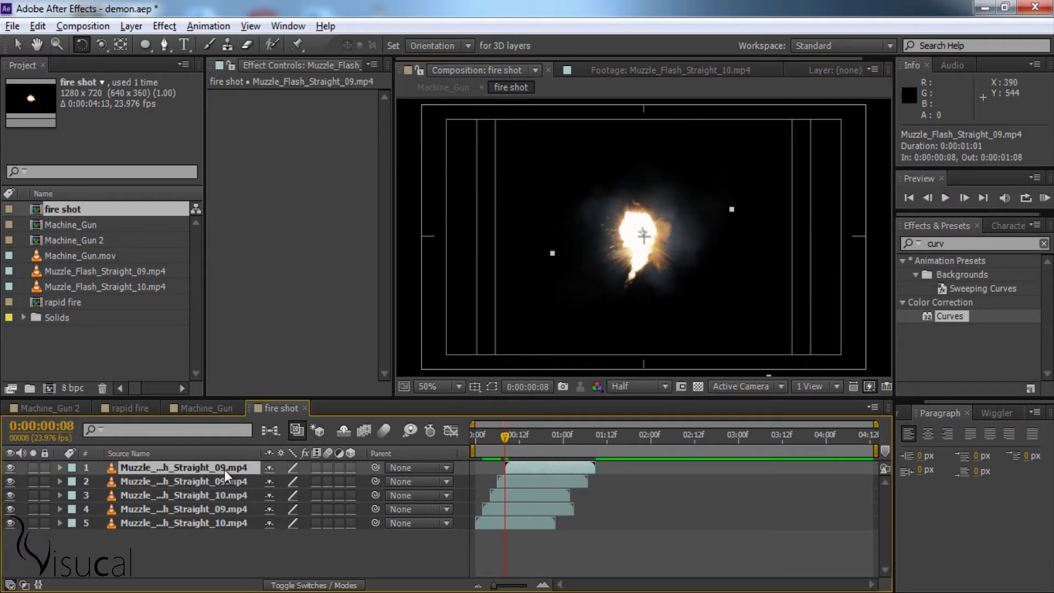
left_click(217, 522, "shift")
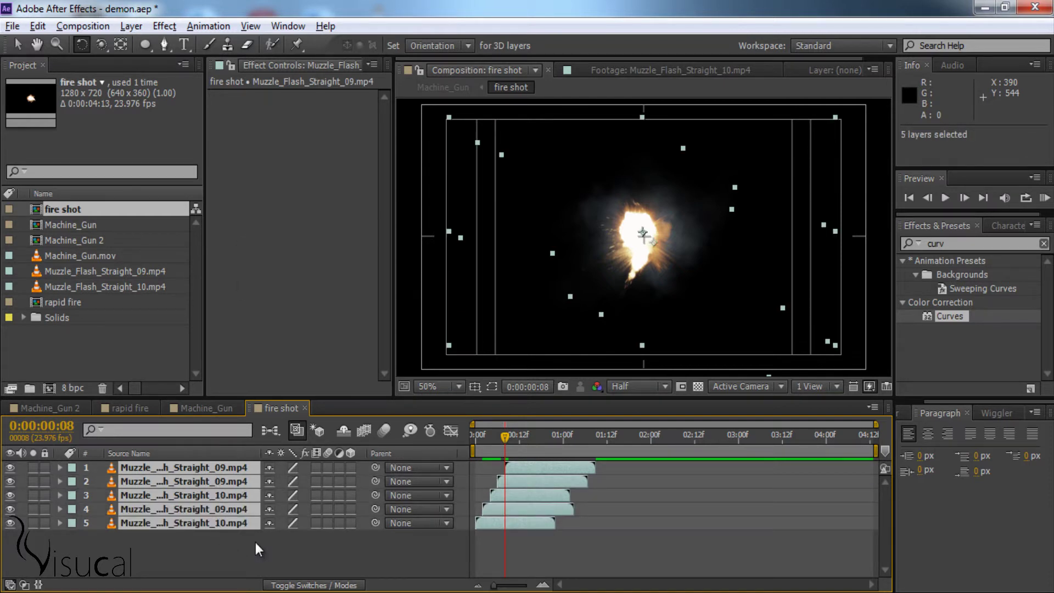
Duplicate the five flash layers to make ten, shifting every other layer slightly later
key("ctrl+d")
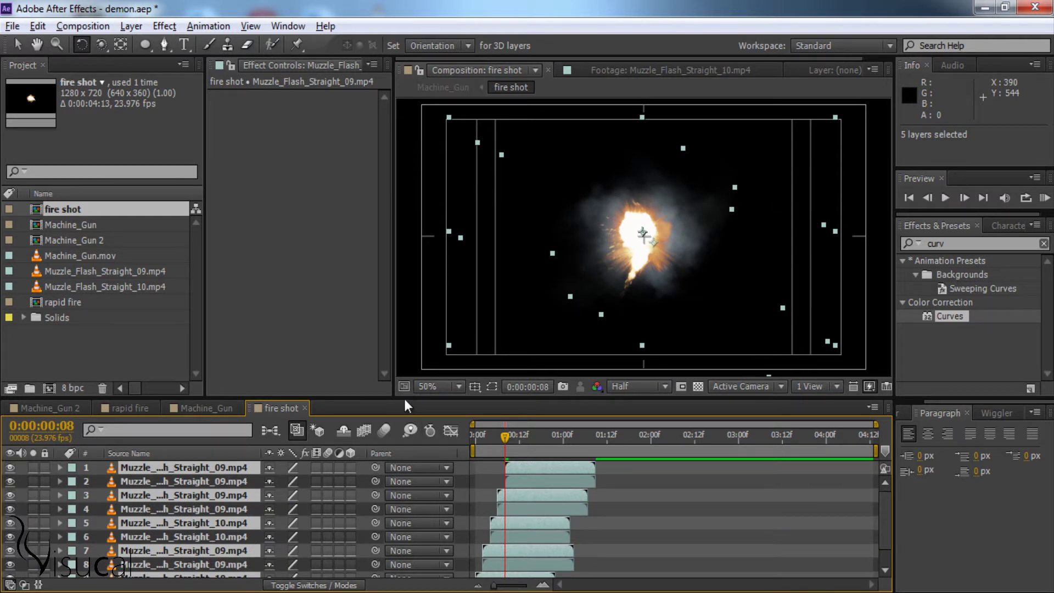
key("grave")
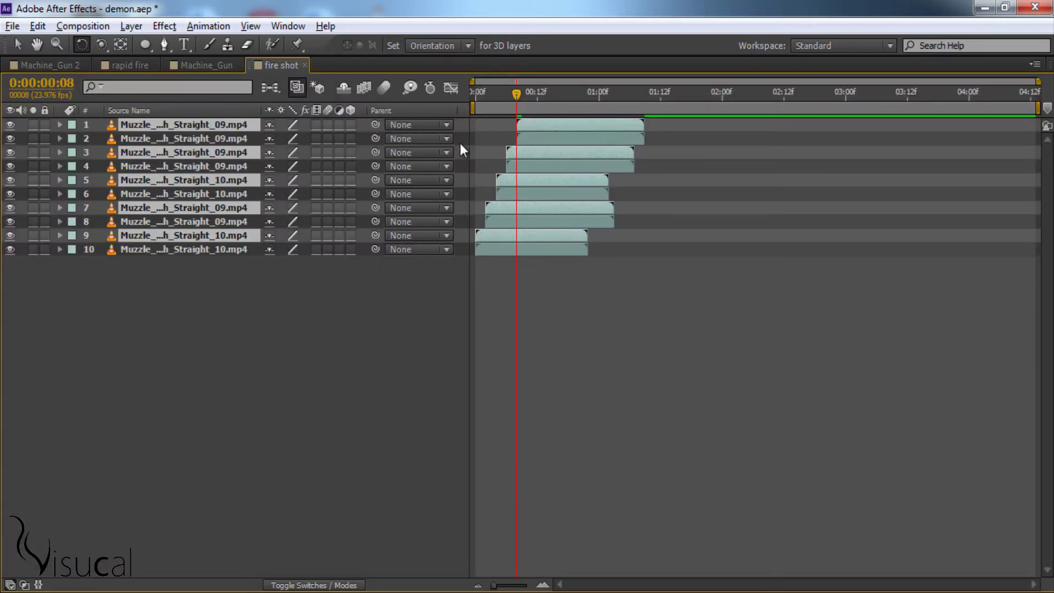
left_click_drag(567, 124, 579, 121)
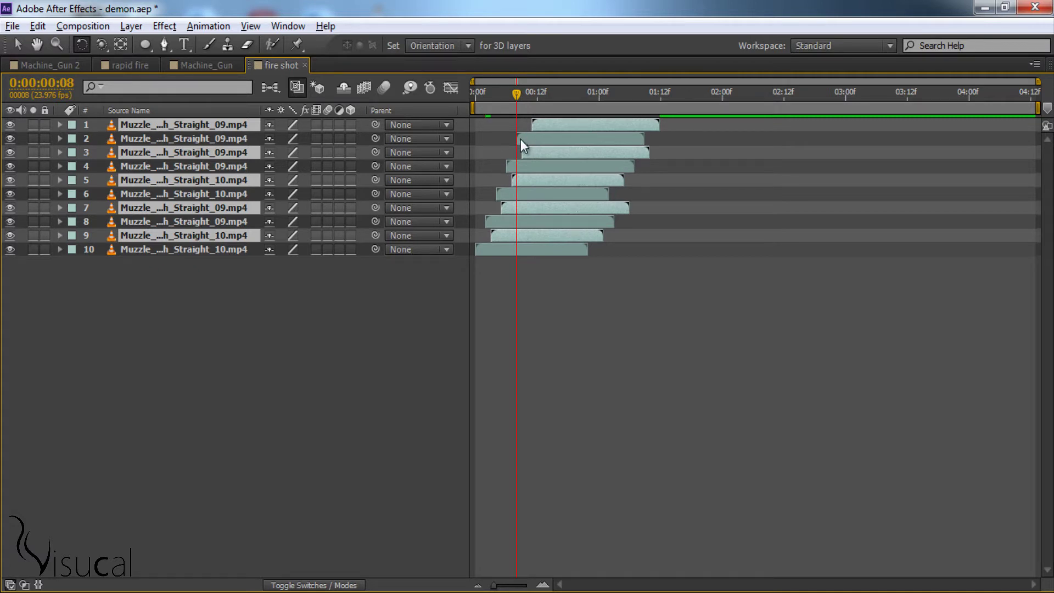
key("grave")
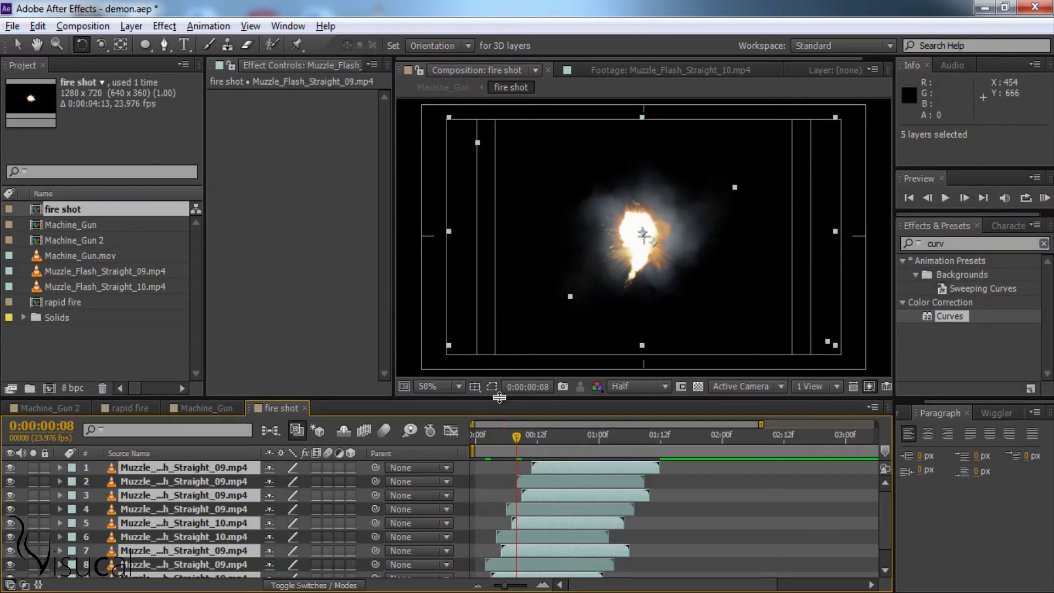
left_click_drag(499, 398, 499, 343)
Trim layer 10 one frame, start layer 8 at frame 3, and move layer 5 to frame 11
left_click(501, 384)
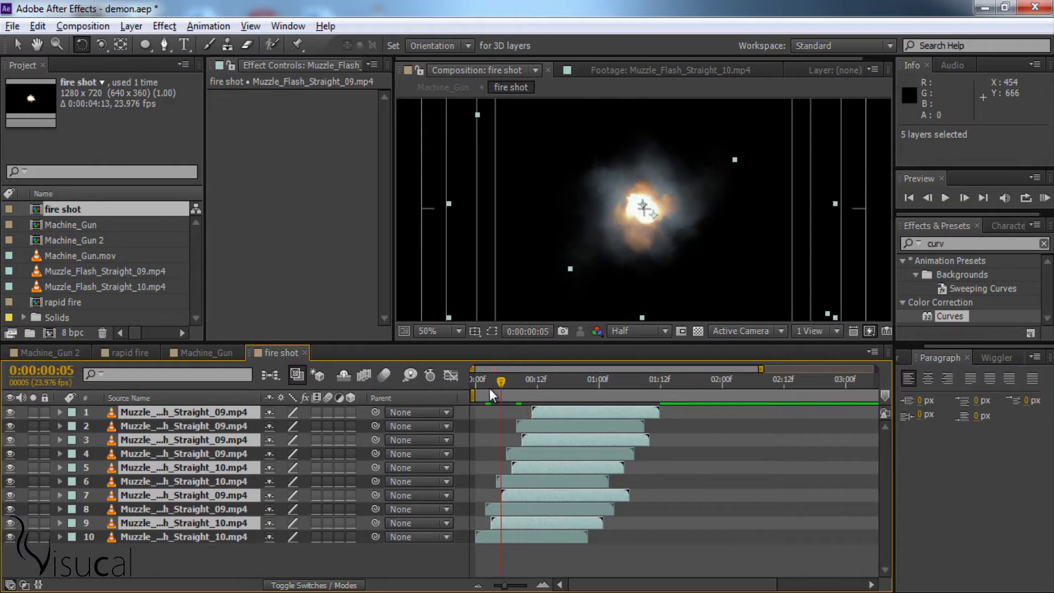
mouse_move(489, 388)
left_mouse_down()
mouse_move(531, 384)
mouse_move(474, 403)
mouse_move(482, 401)
left_mouse_up()
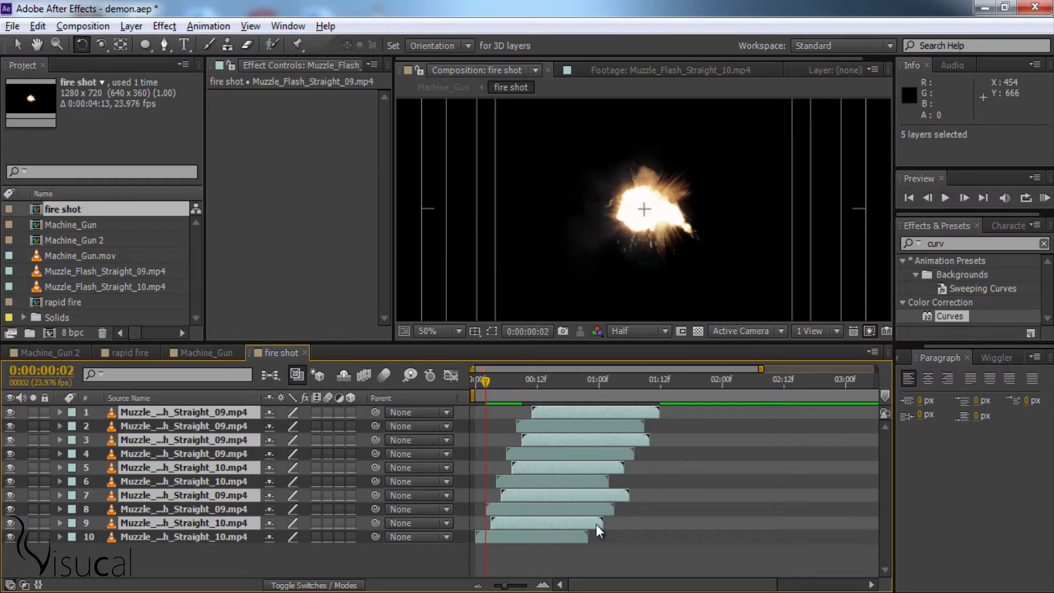
left_click(491, 536)
left_click_drag(490, 536, 484, 536)
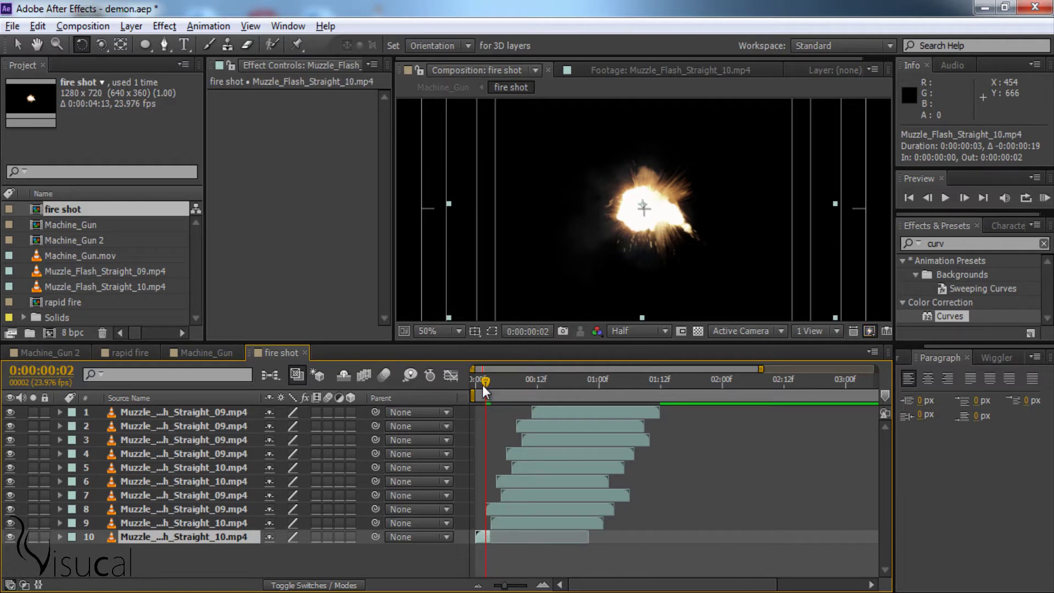
left_click_drag(486, 381, 489, 384)
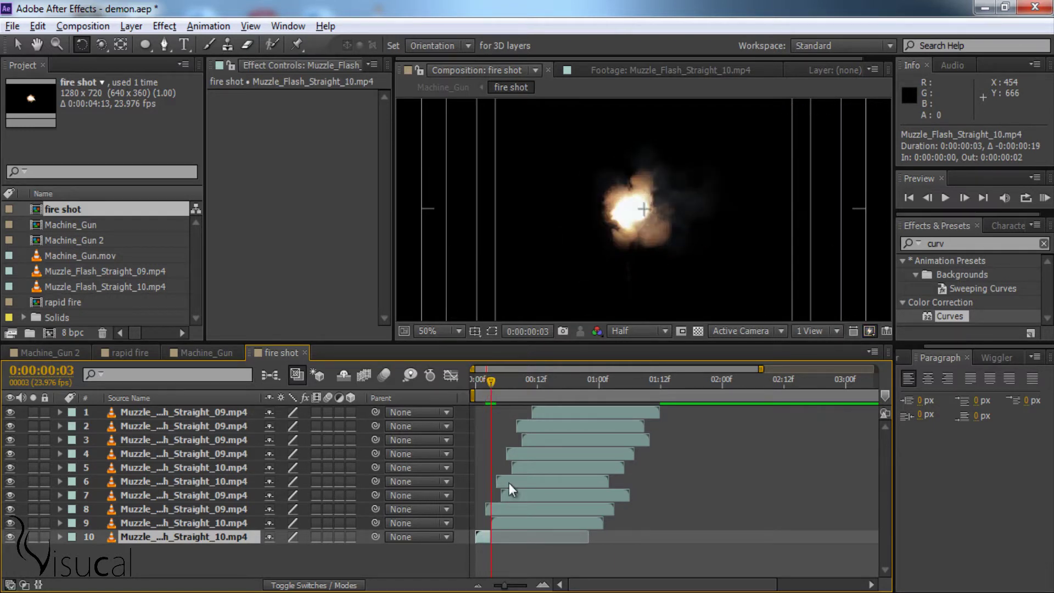
left_click_drag(509, 509, 523, 505)
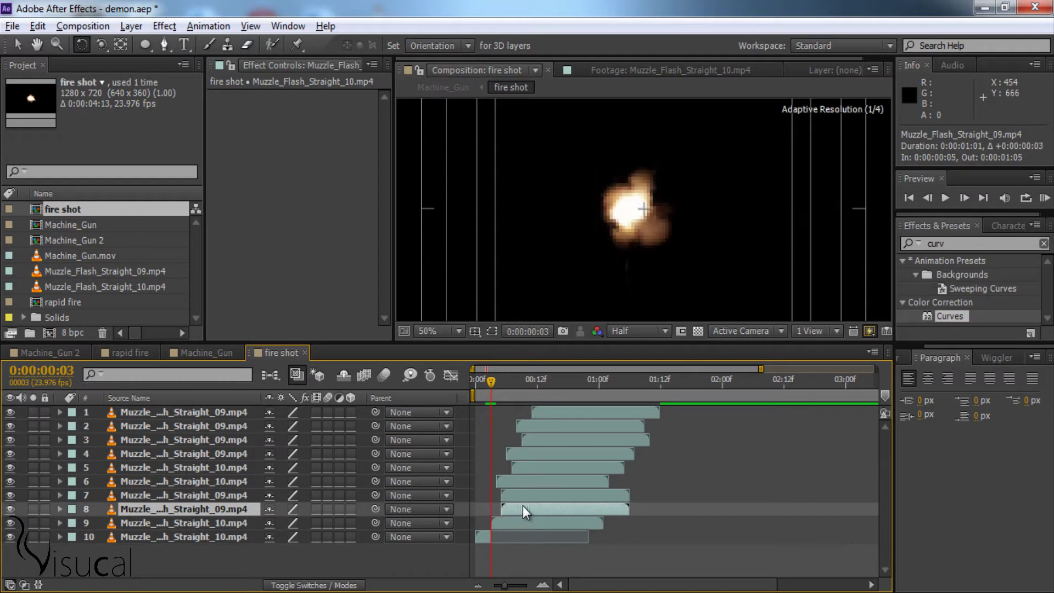
left_click_drag(492, 379, 500, 379)
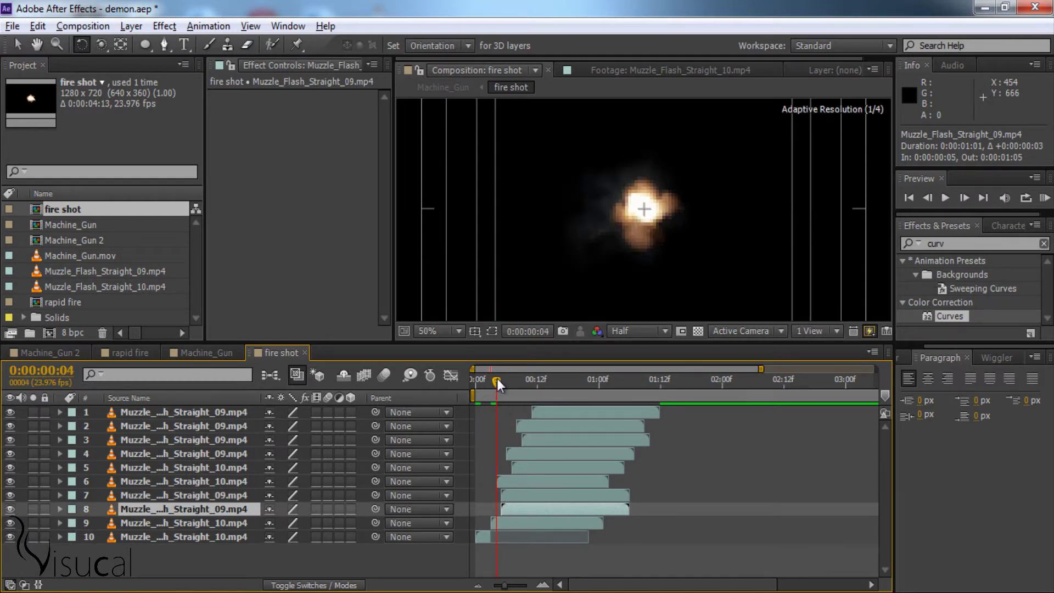
left_click_drag(522, 494, 531, 496)
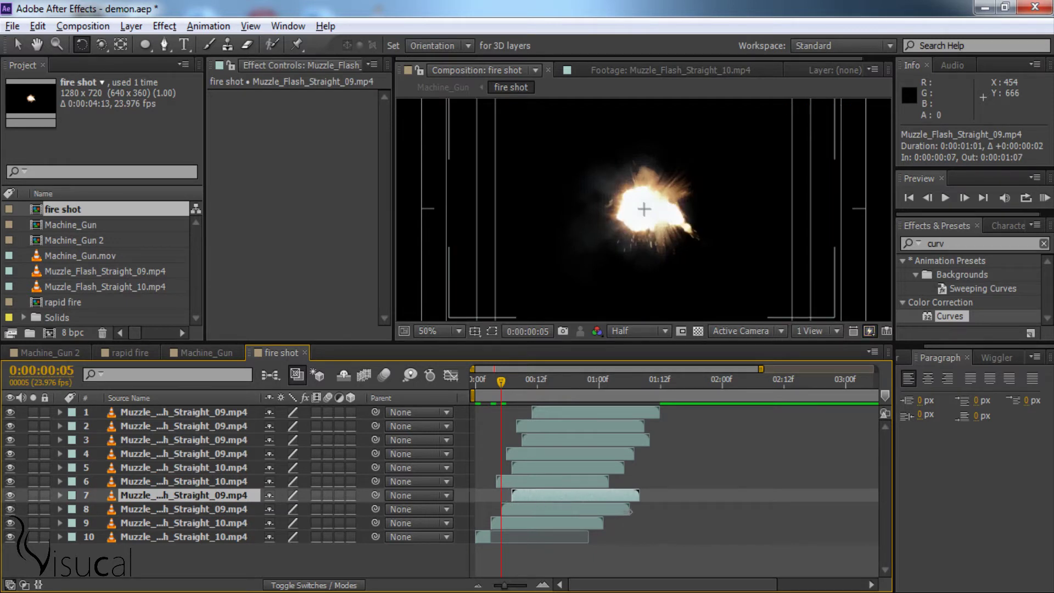
mouse_move(630, 508)
left_mouse_down()
mouse_move(511, 509)
mouse_move(539, 481)
left_mouse_up()
left_click_drag(503, 384, 521, 383)
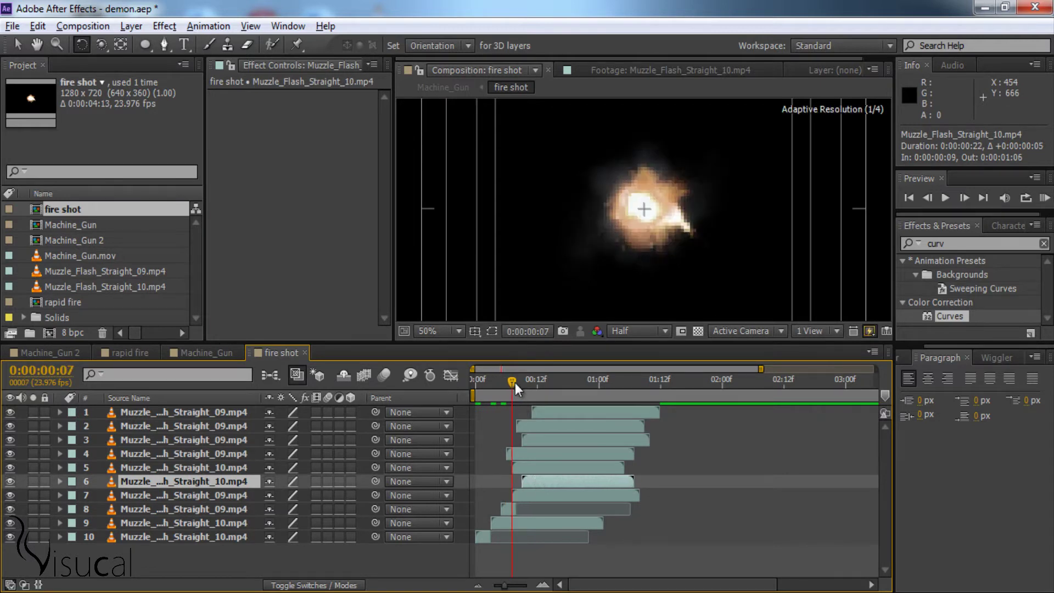
mouse_move(564, 469)
left_mouse_down()
mouse_move(583, 469)
mouse_move(545, 467)
left_mouse_up()
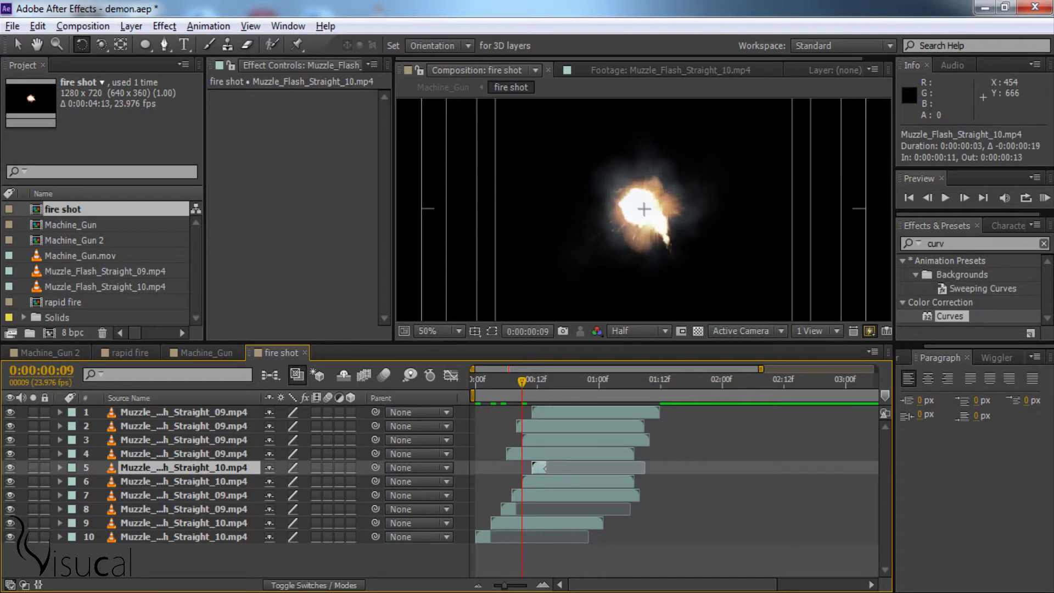
left_click_drag(522, 386, 530, 386)
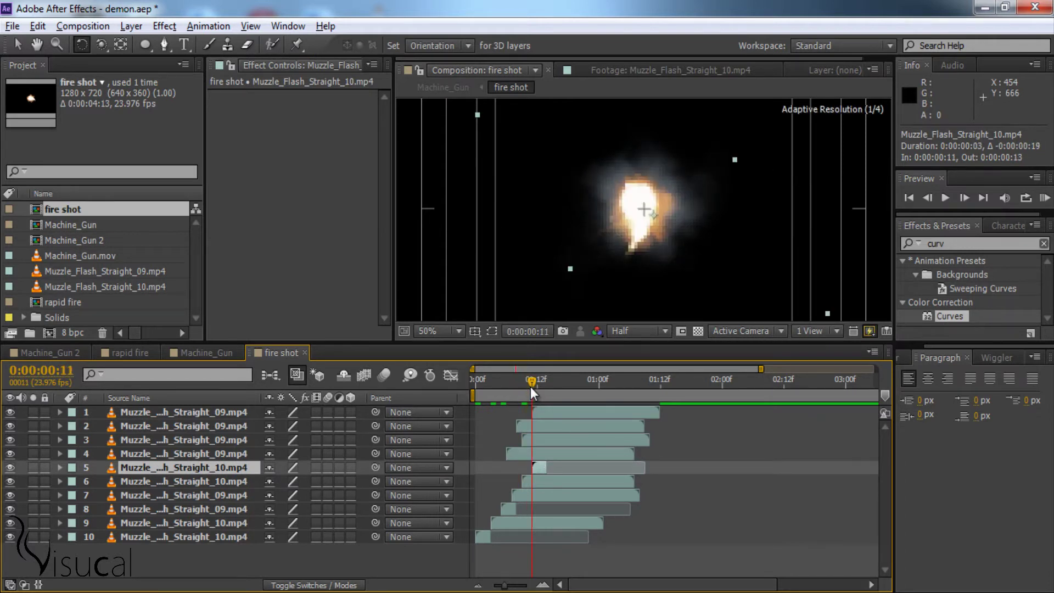
Delay layers 1–4 by seven frames, end layer 1 at frame 20, and shift layer 2 later
left_click(570, 416)
left_click(576, 450, "shift")
left_click_drag(575, 451, 601, 449)
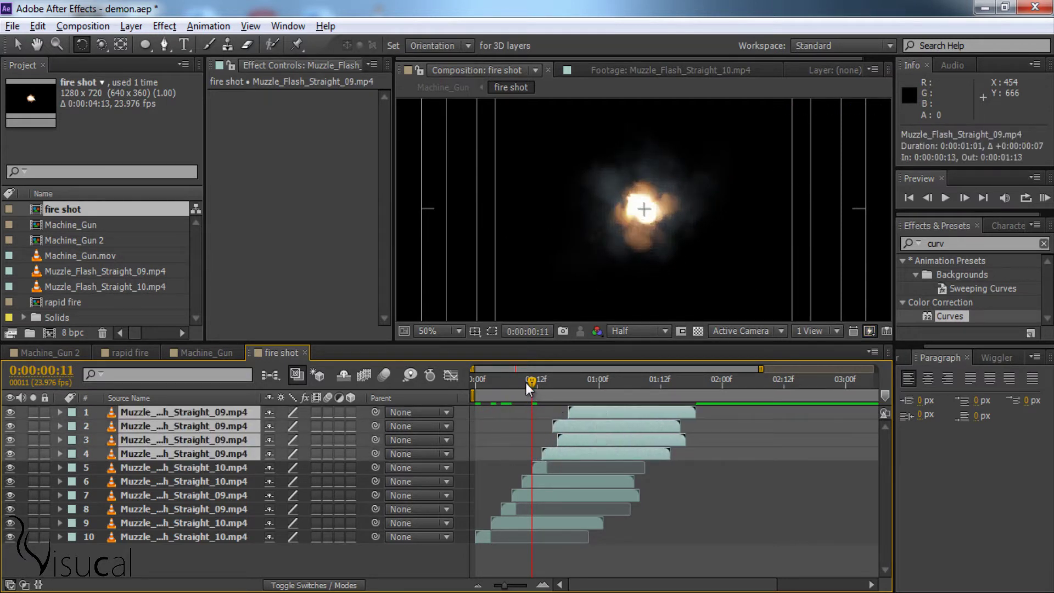
left_click_drag(532, 380, 542, 380)
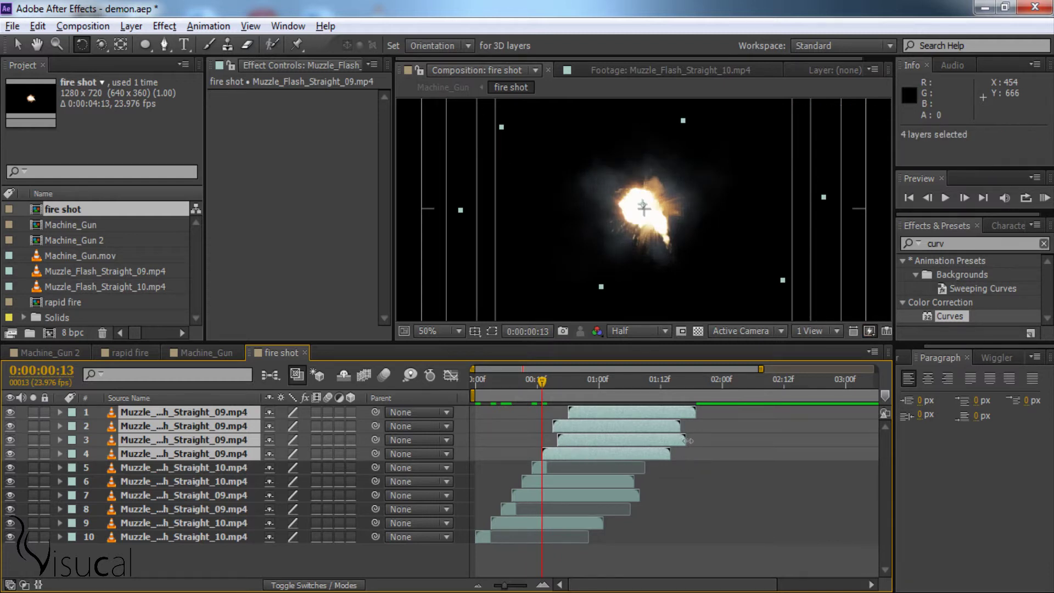
left_click_drag(683, 441, 565, 440)
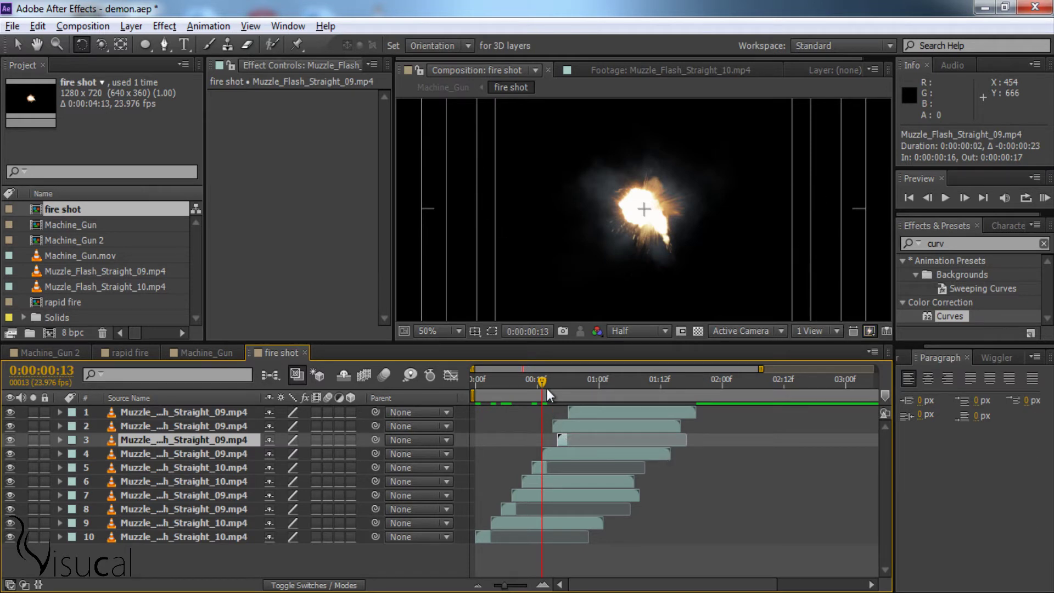
left_click_drag(546, 387, 584, 390)
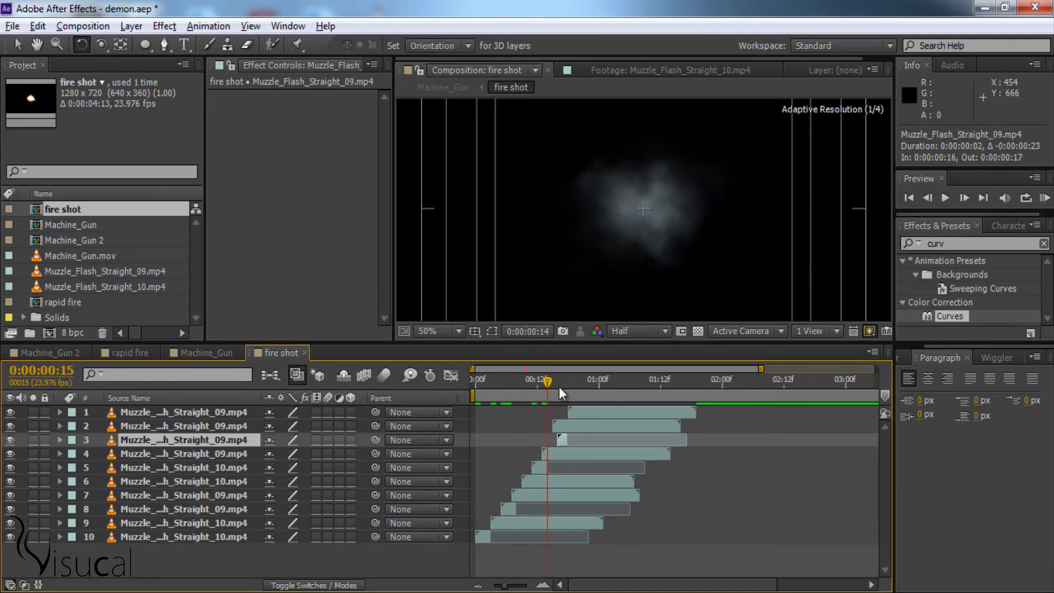
left_click(604, 417)
key("alt+bracketright")
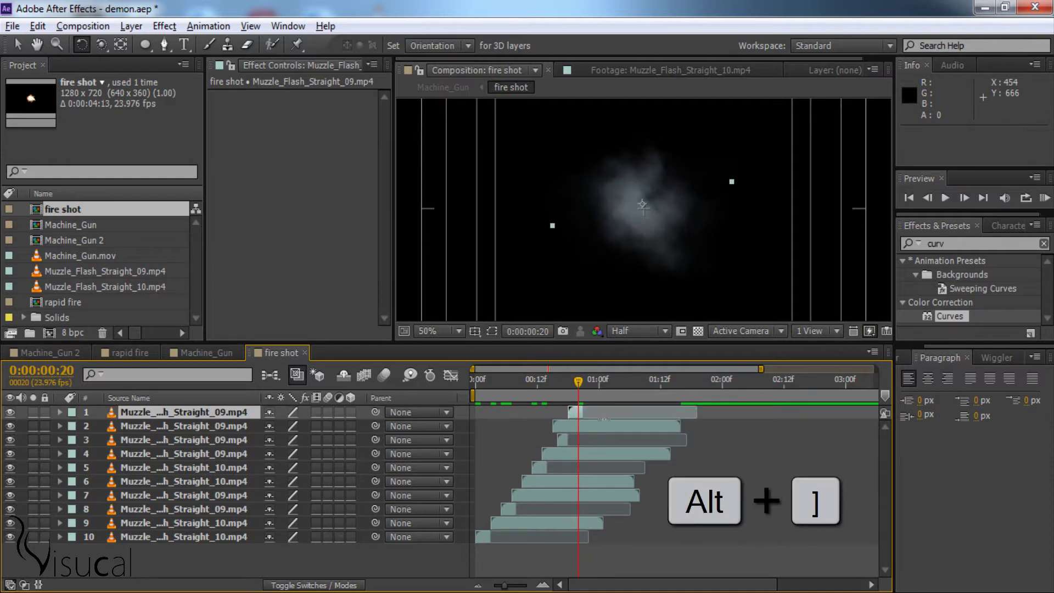
mouse_move(568, 426)
left_mouse_down()
mouse_move(581, 427)
mouse_move(585, 413)
left_mouse_up()
left_click(577, 413)
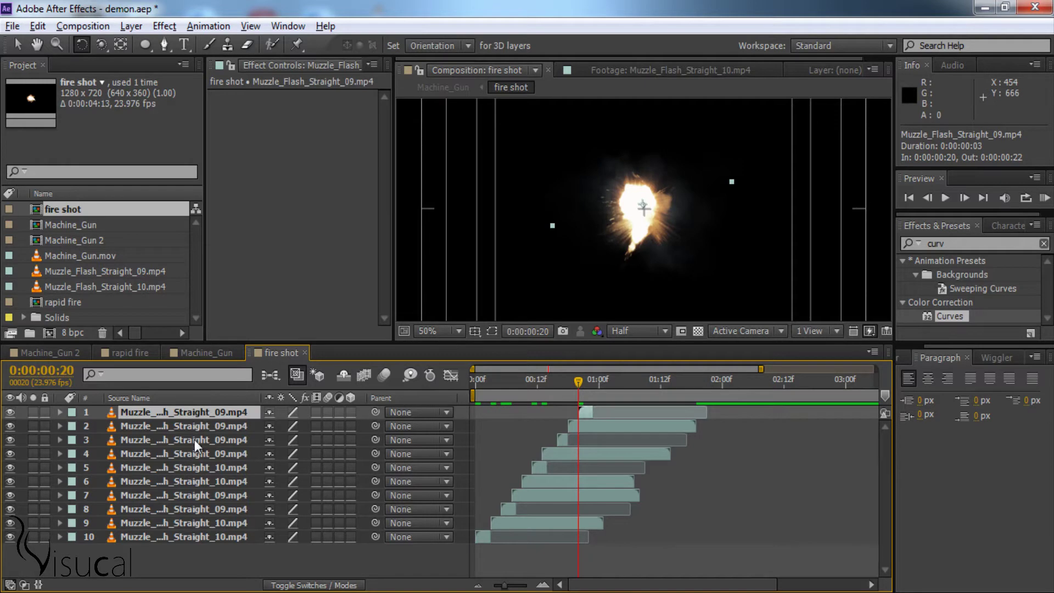
left_click(193, 533, "shift")
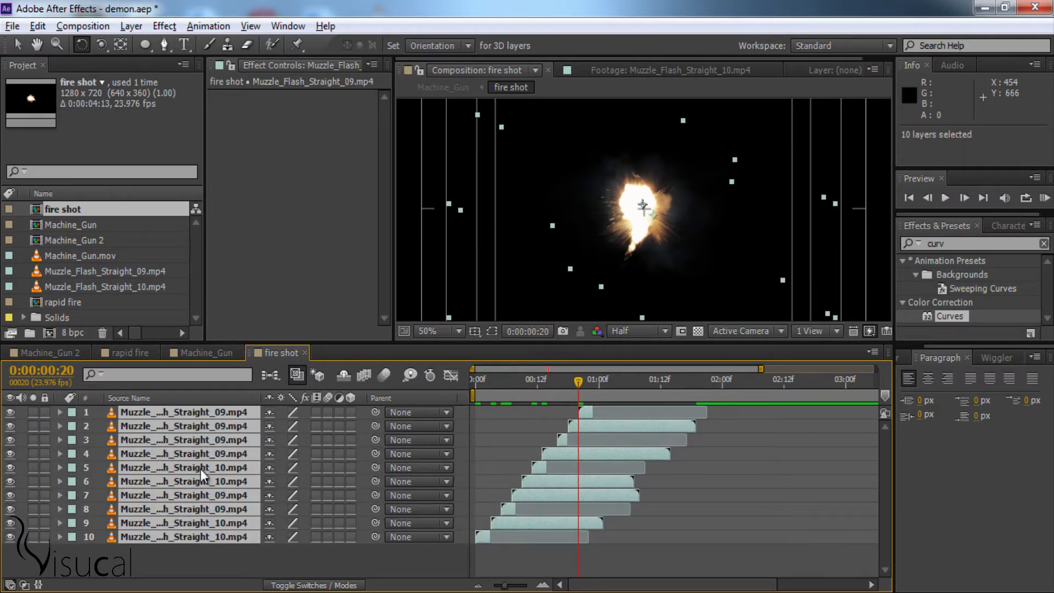
Duplicate the ten flash layers to twenty, offsetting the copies four frames and odd layers further
key("ctrl+d")
left_click_drag(588, 413, 608, 413)
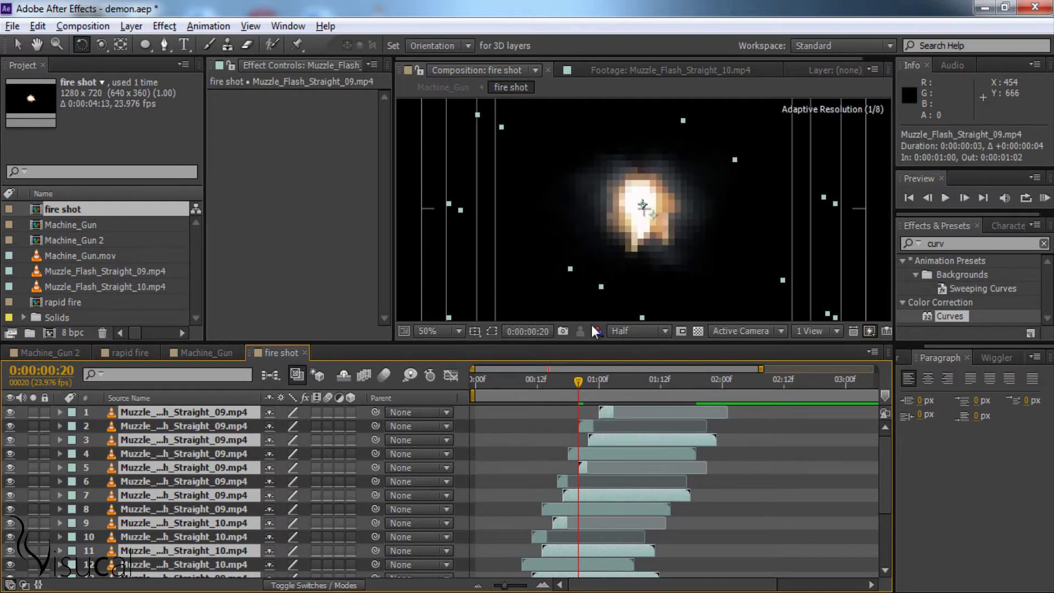
key("grave")
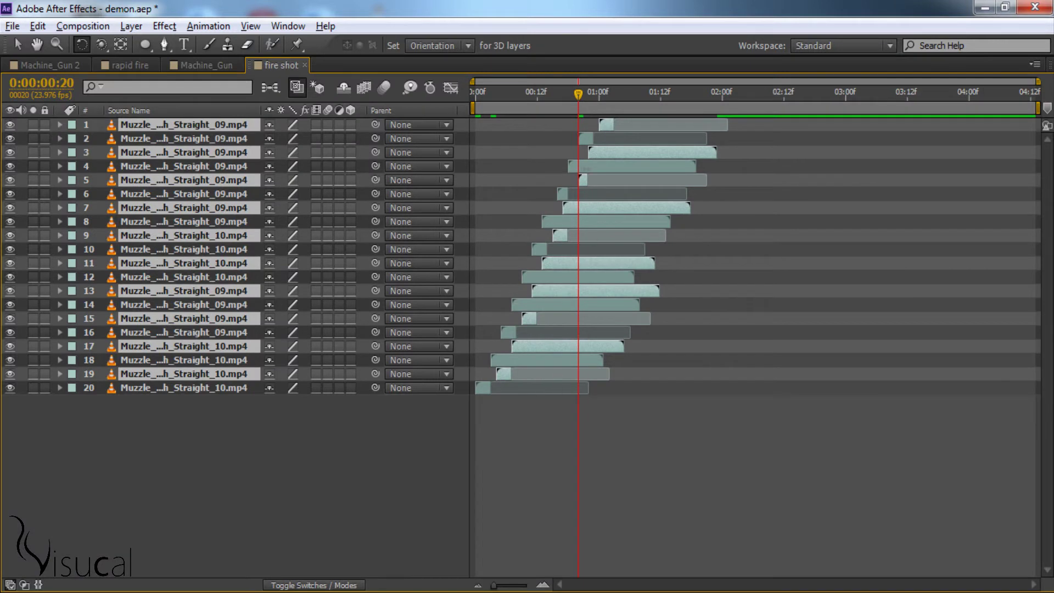
left_click_drag(621, 152, 625, 151)
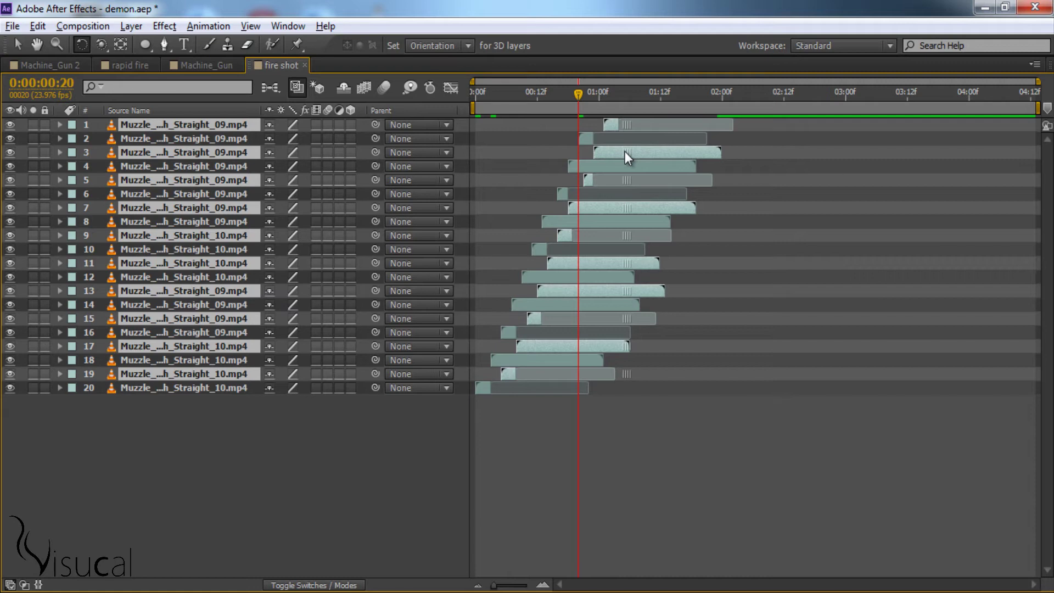
key("grave")
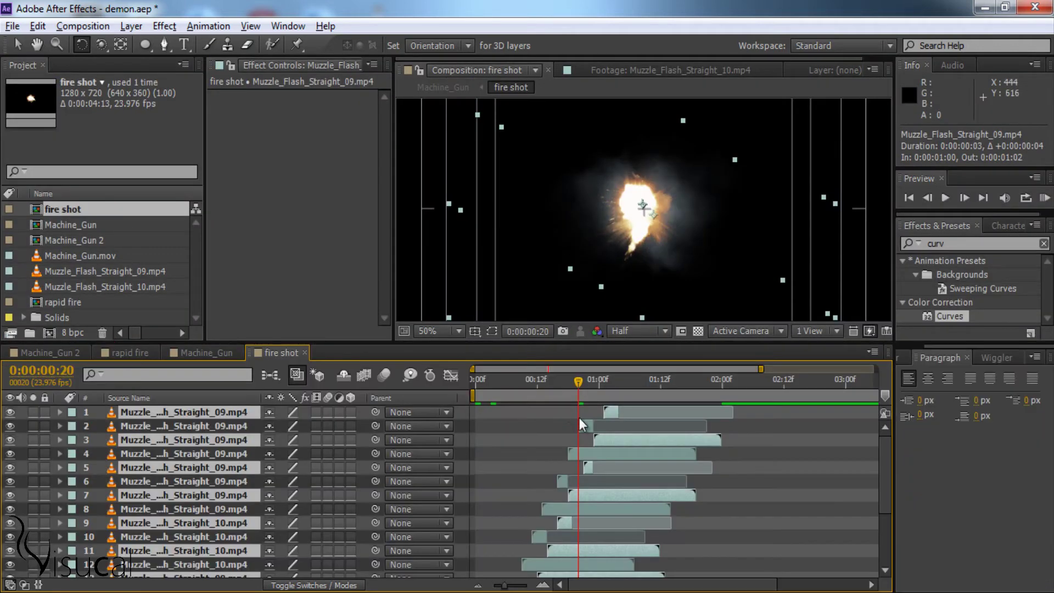
mouse_move(577, 381)
left_mouse_down()
mouse_move(551, 410)
mouse_move(614, 407)
left_mouse_up()
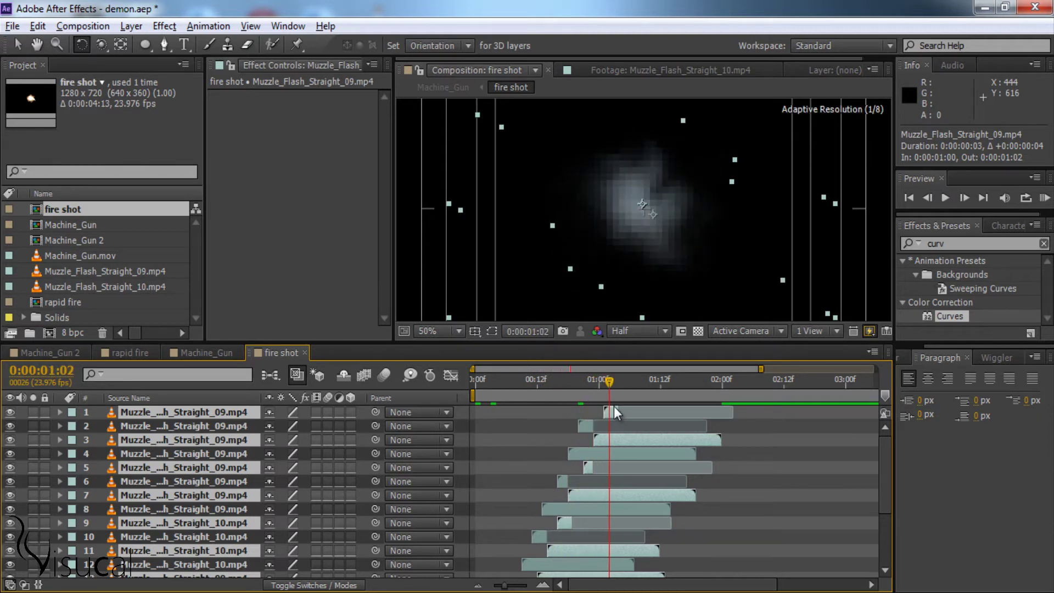
left_click_drag(614, 407, 621, 404)
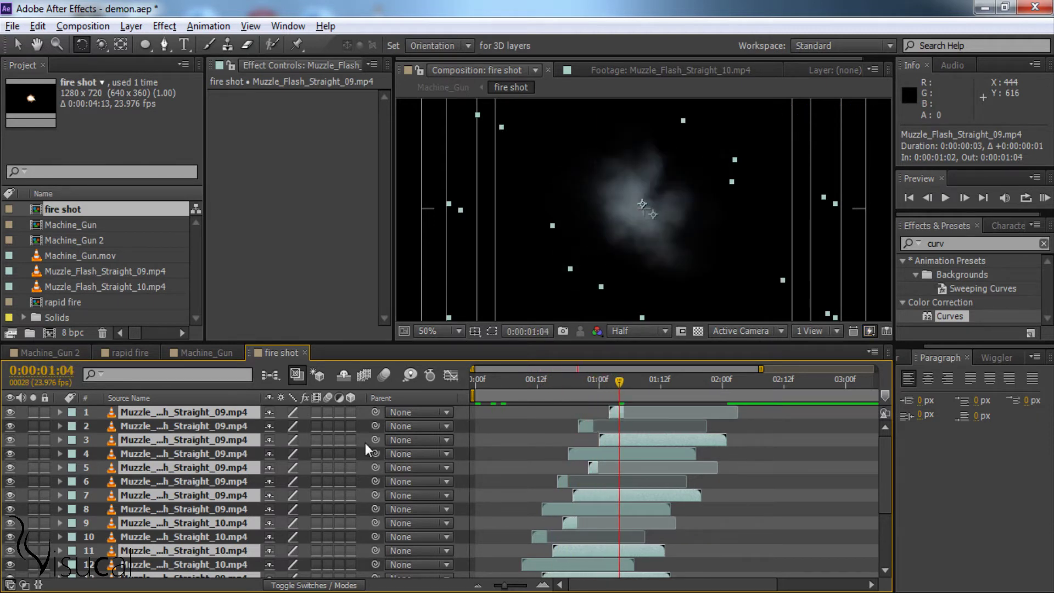
Return to the Machine_Gun comp, enlarge the viewer, and check the flash at frame 15
left_click(216, 356)
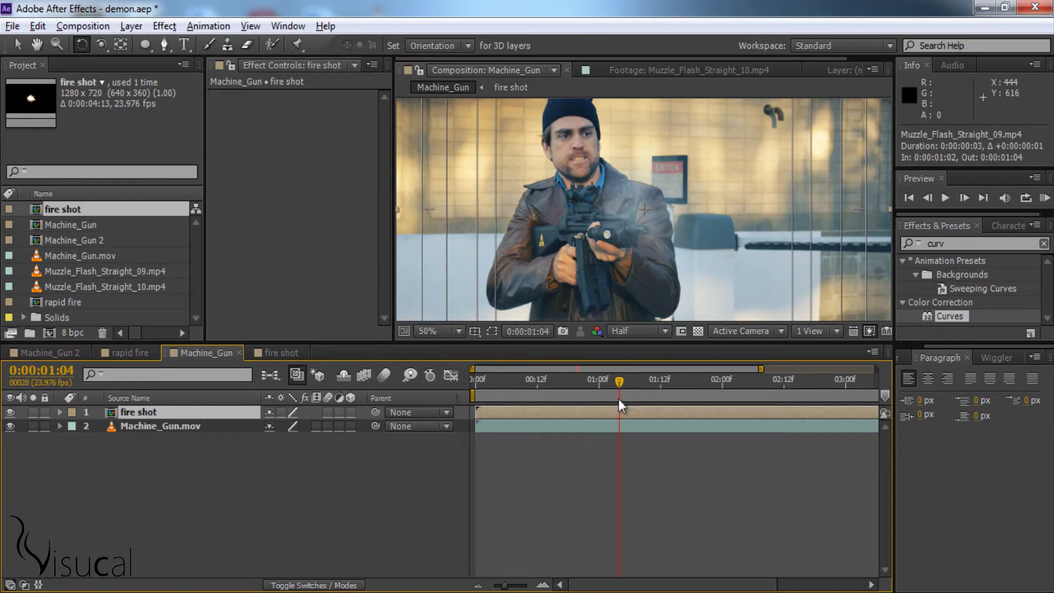
mouse_move(619, 399)
left_mouse_down()
mouse_move(603, 390)
mouse_move(496, 398)
left_mouse_up()
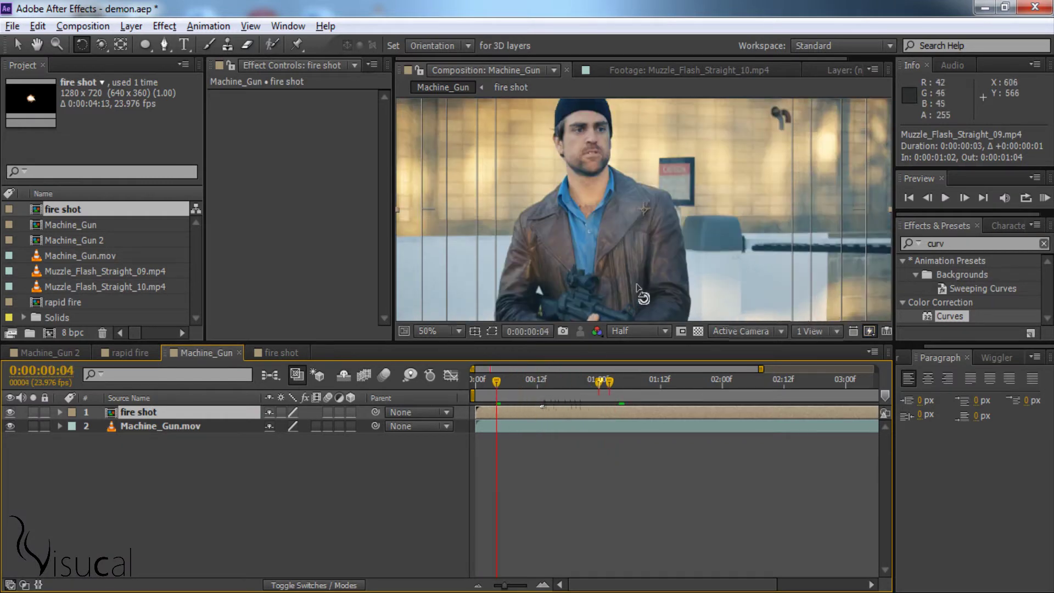
left_click_drag(579, 349, 576, 401)
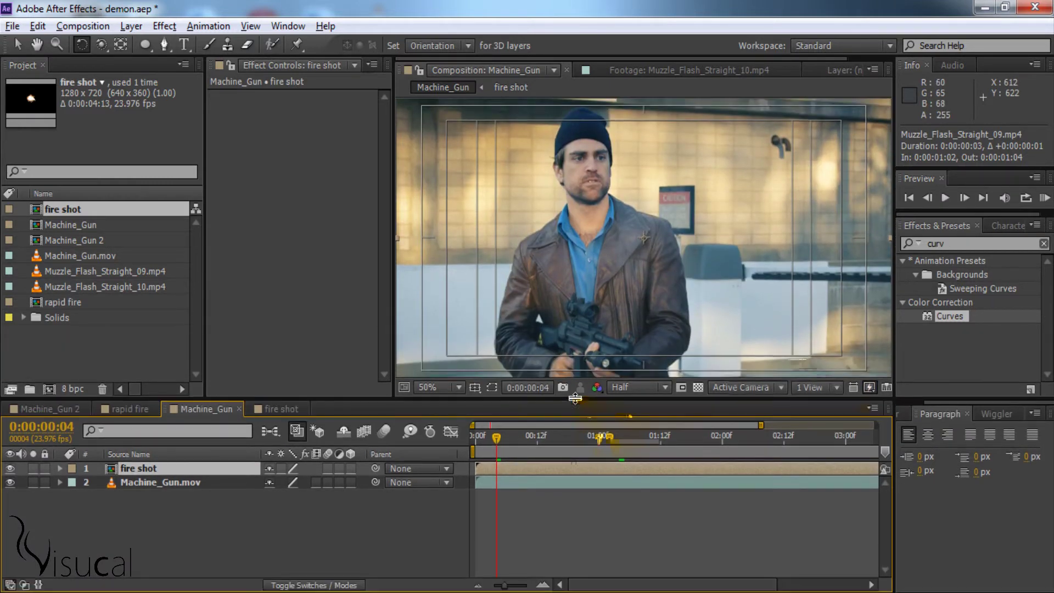
key("v")
left_click_drag(489, 437, 553, 437)
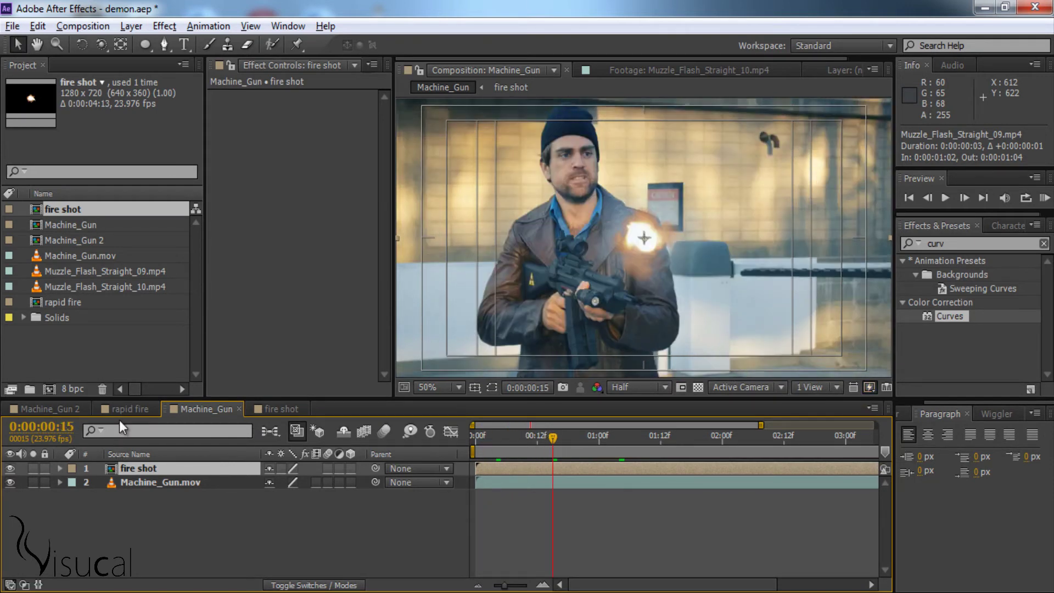
Set the preview resolution to Half and select the fire shot and Machine_Gun.mov layers
left_click(658, 387)
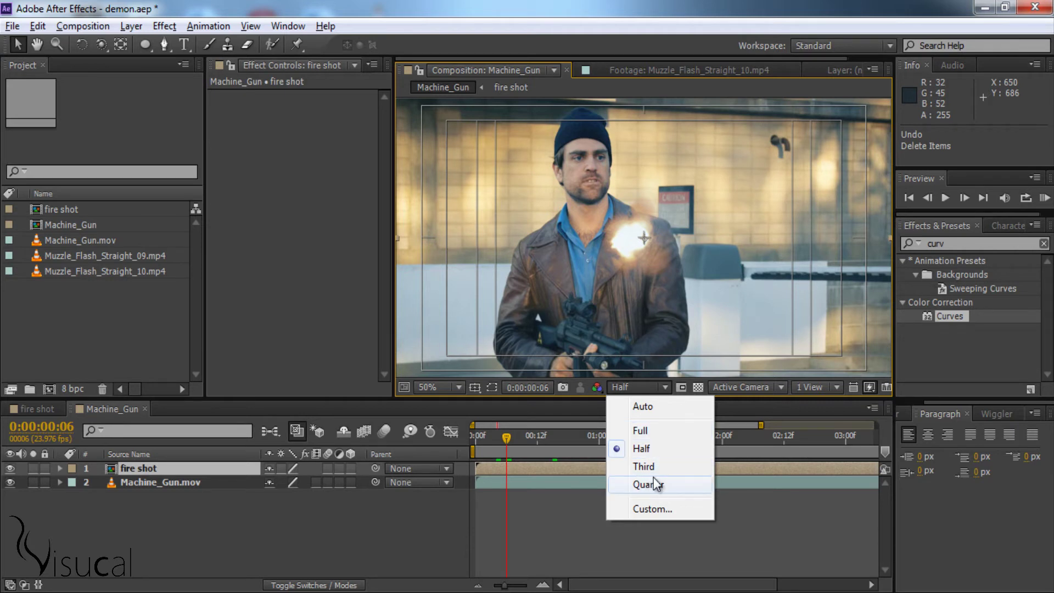
left_click(655, 467)
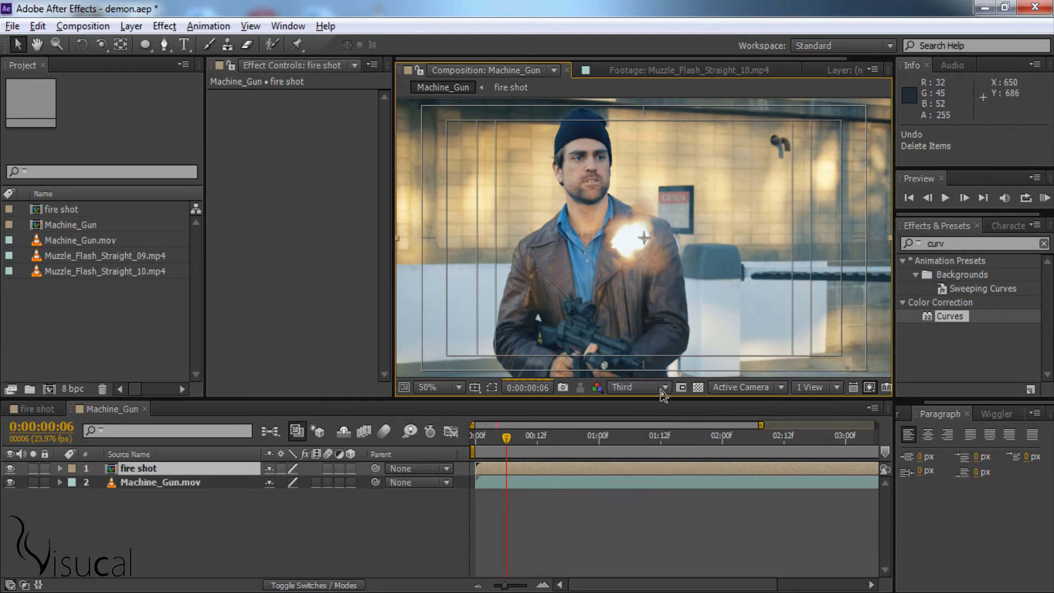
left_click(663, 394)
left_click(667, 448)
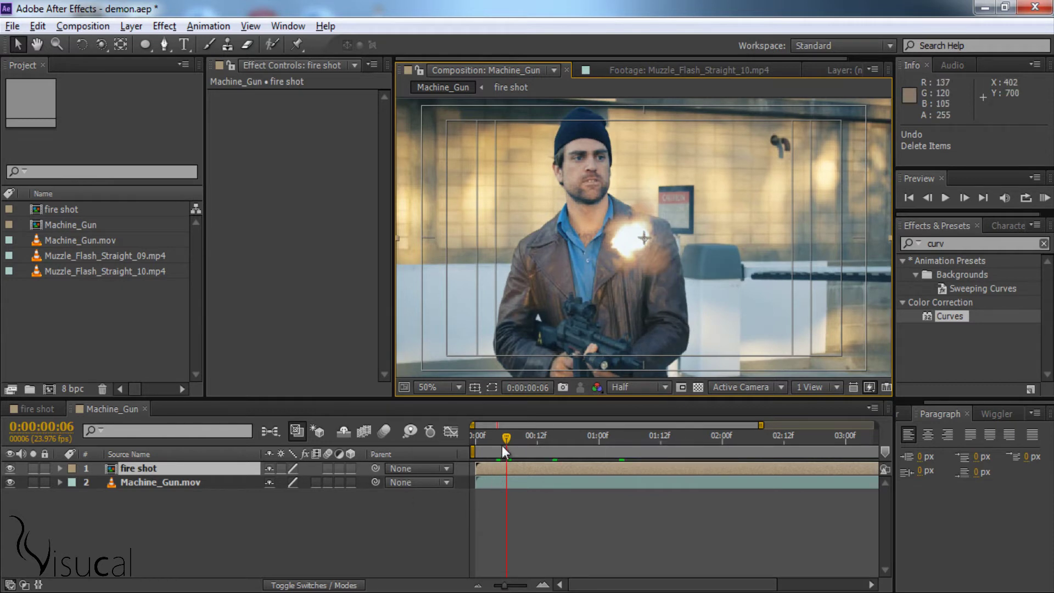
left_click(130, 467)
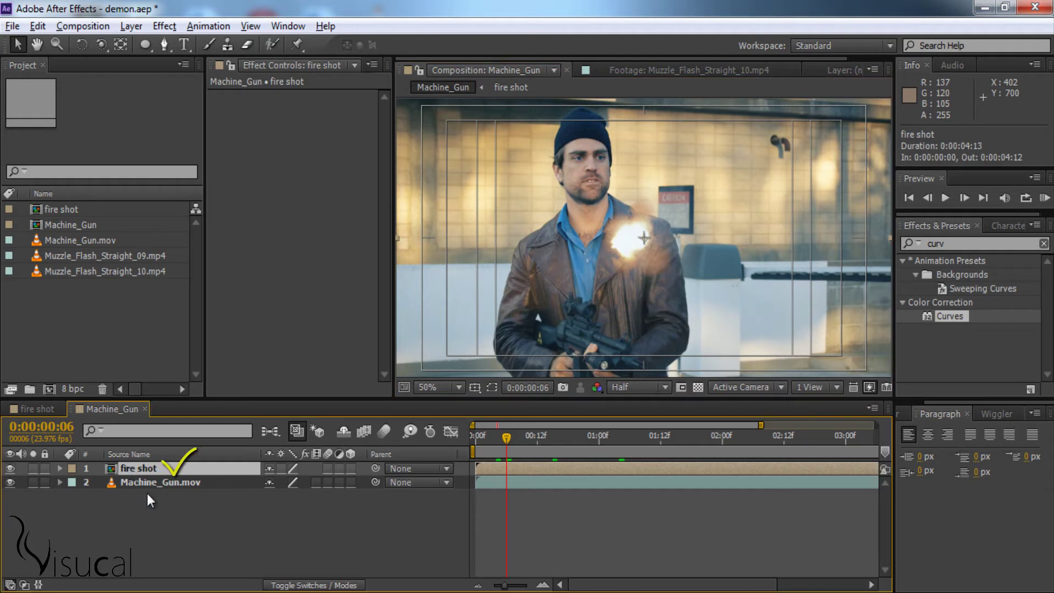
left_click(146, 483)
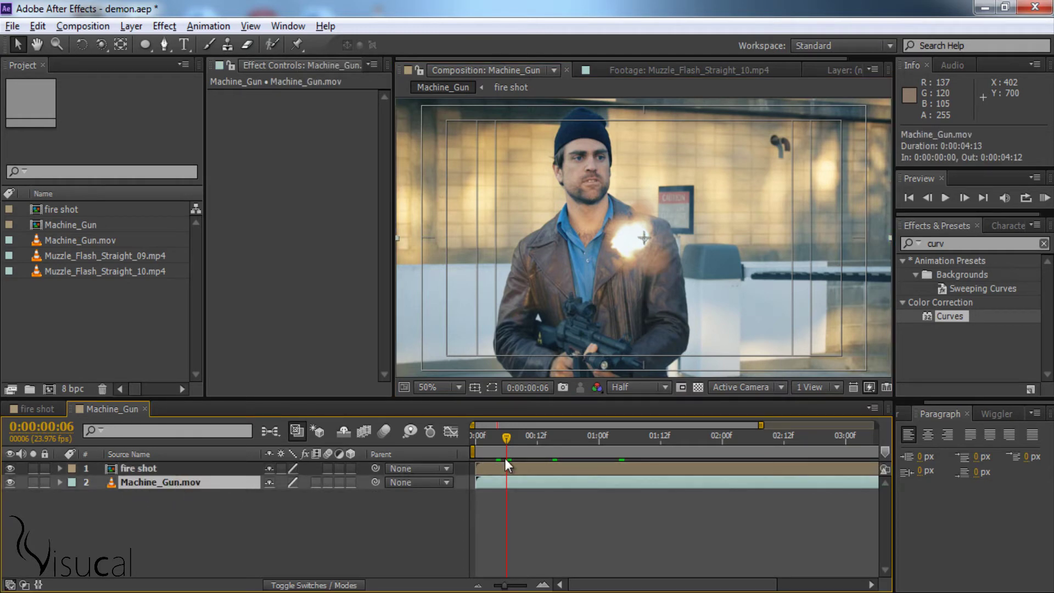
left_click_drag(501, 439, 472, 443)
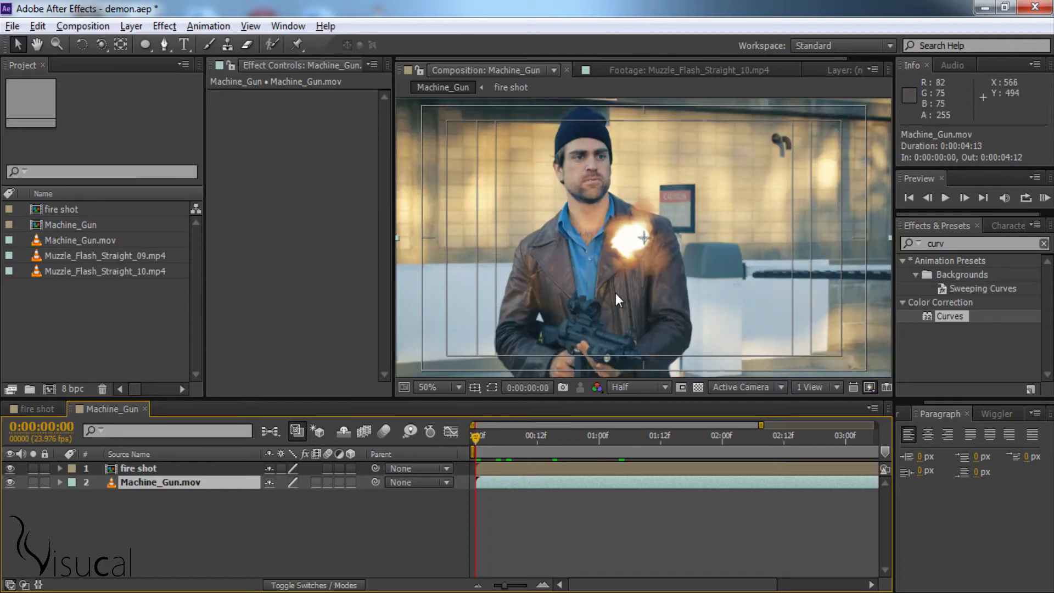
Set a Position keyframe on the fire shot layer at 0:00:00:00, holding 640,360
key("comma")
key("comma")
left_click(137, 468)
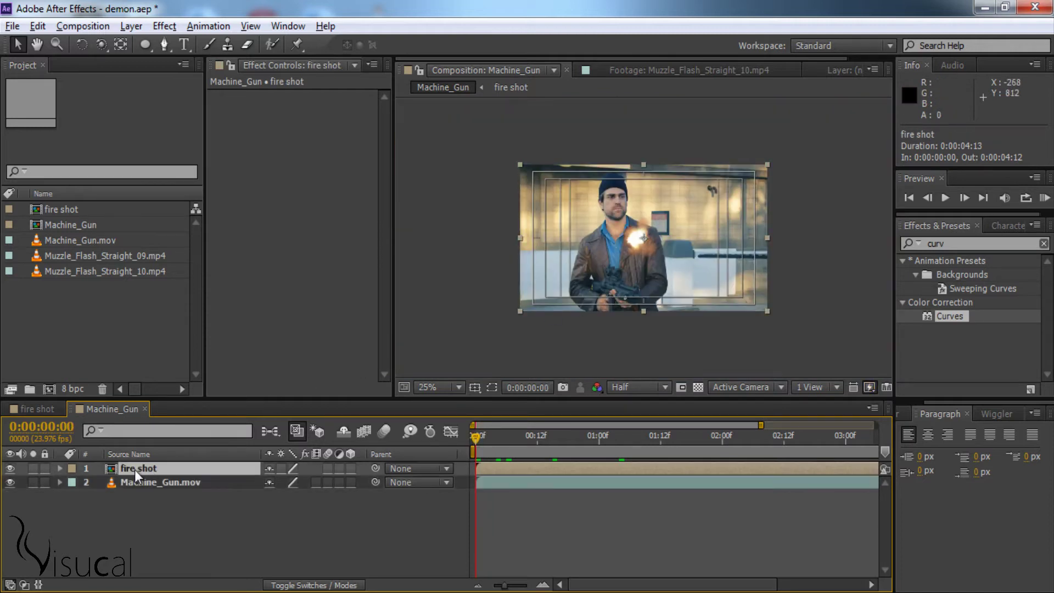
key("p")
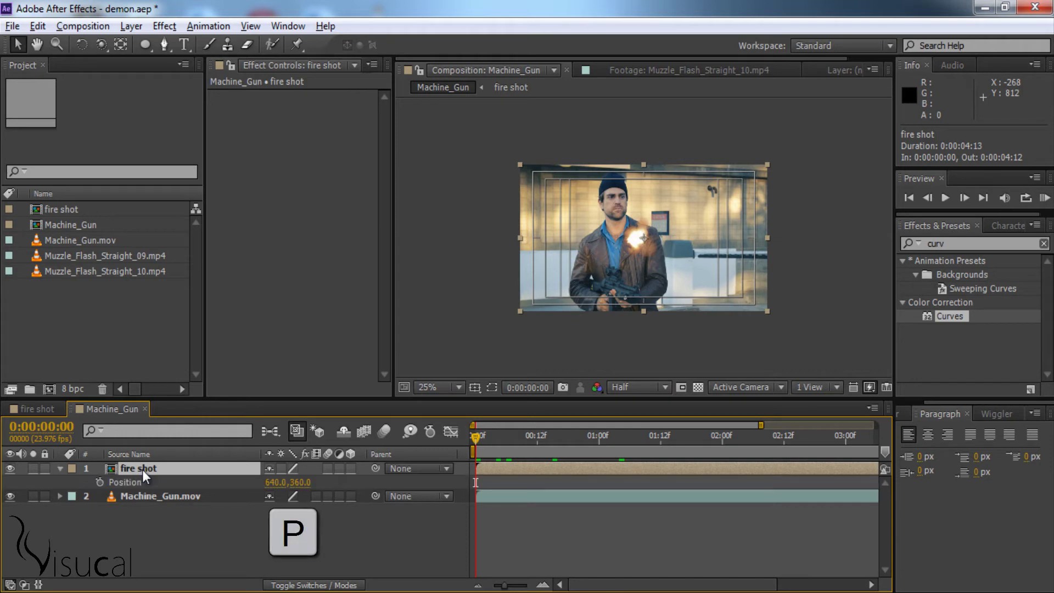
key("p")
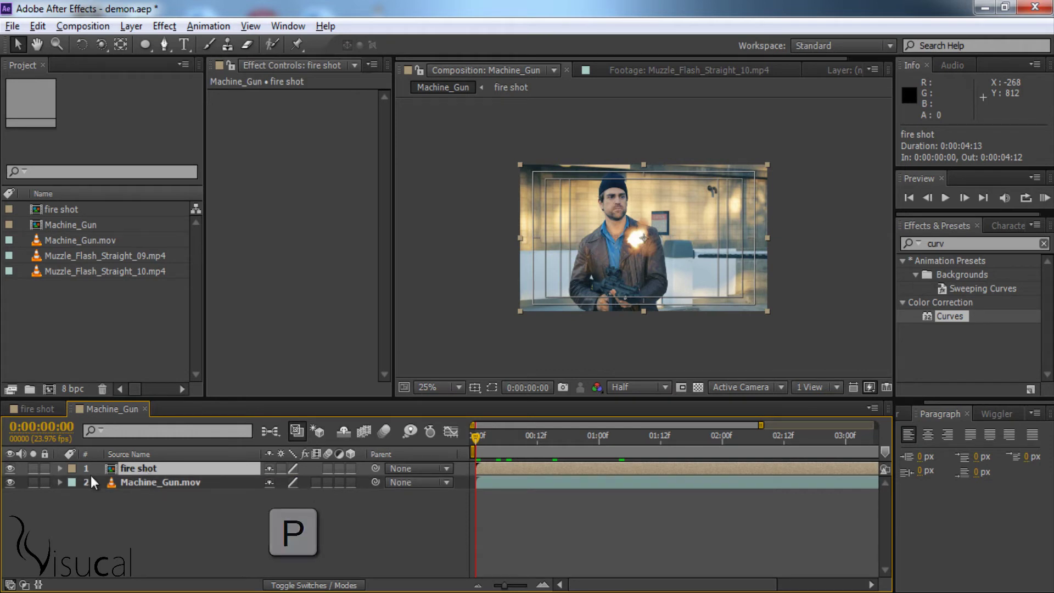
left_click(60, 469)
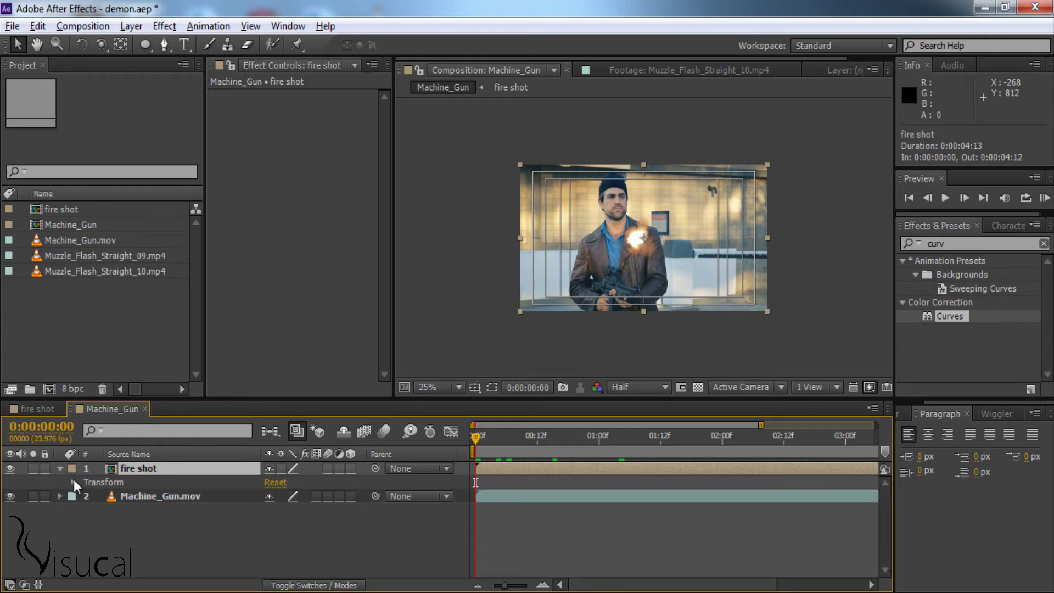
left_click(73, 483)
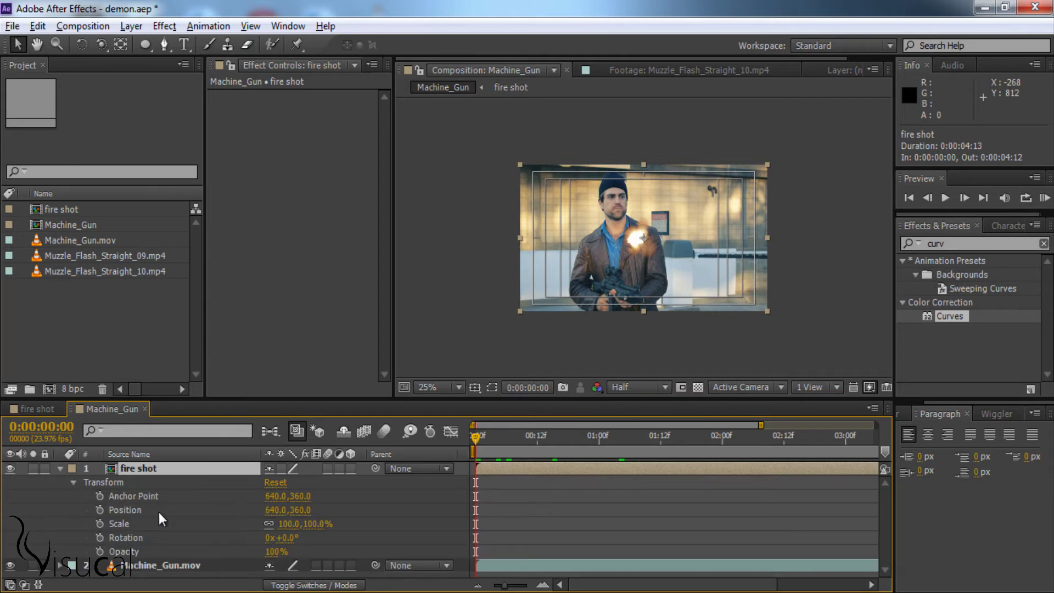
left_click(100, 509)
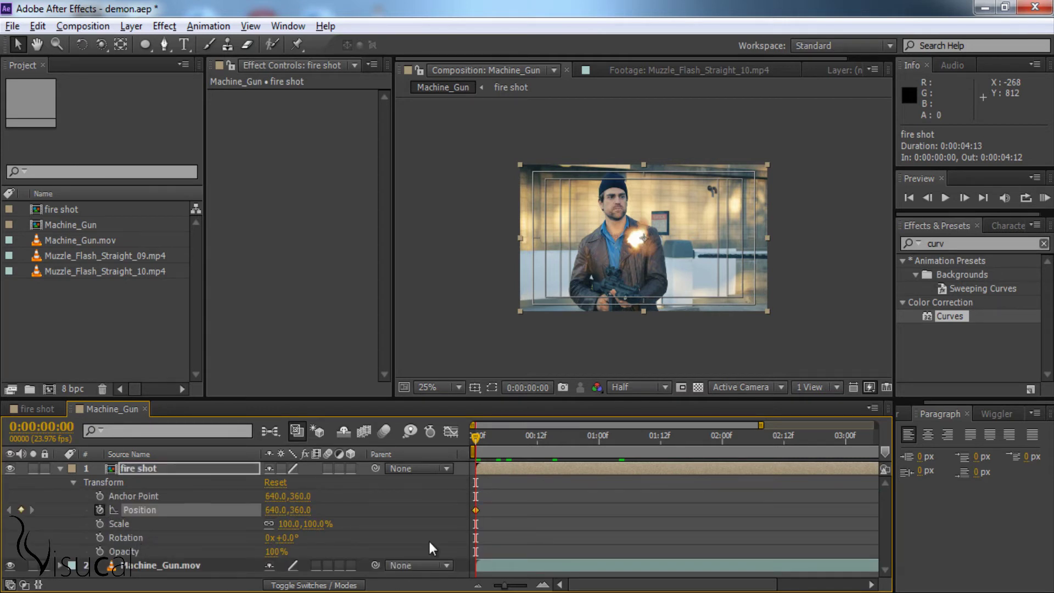
Move the playhead to frame 0:00:00:17 and collapse the fire shot layer
left_click_drag(479, 440, 557, 436)
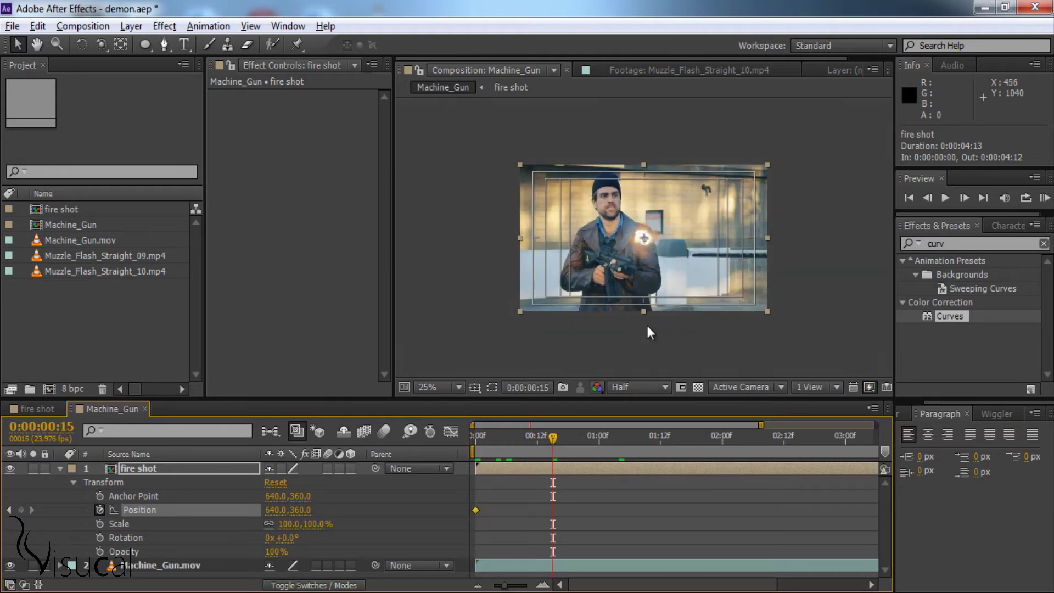
scroll(661, 295, "up", 1)
left_click_drag(552, 437, 562, 437)
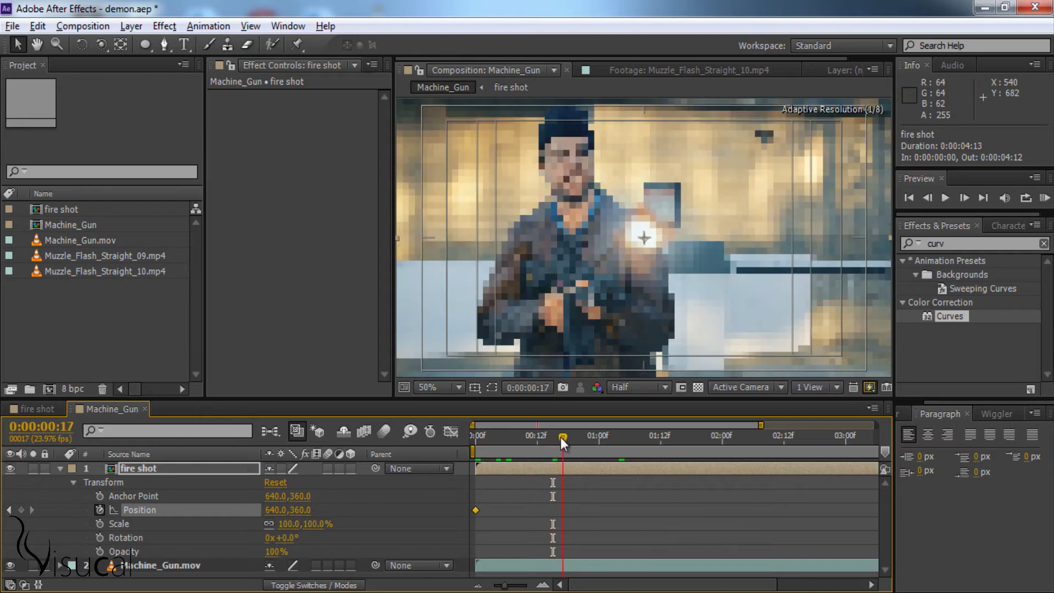
left_click(61, 468)
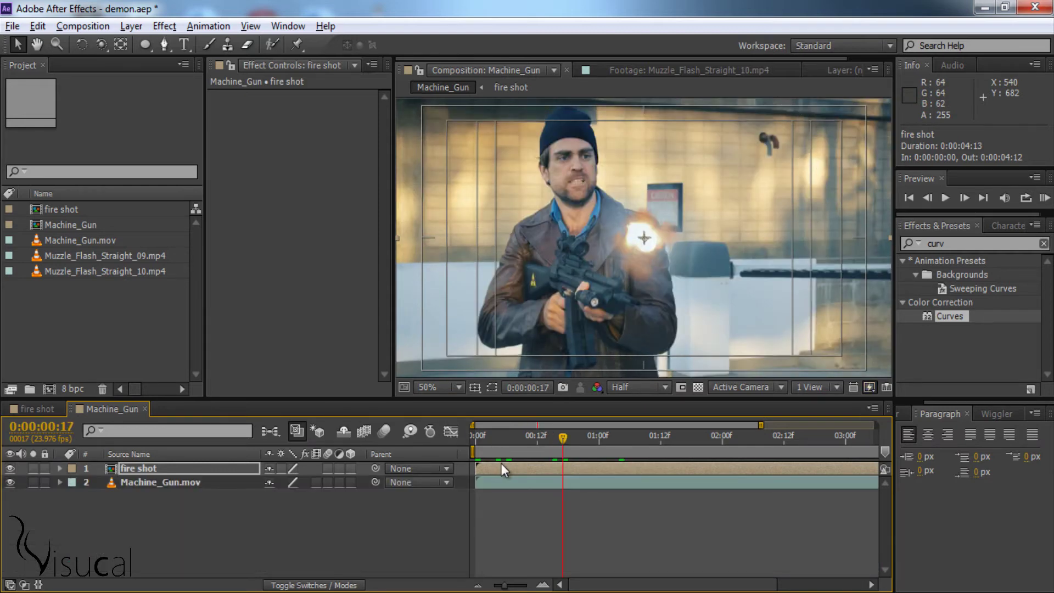
Start the fire shot layer at frame 17 and place the flash on the gun muzzle
left_click_drag(501, 464, 588, 464)
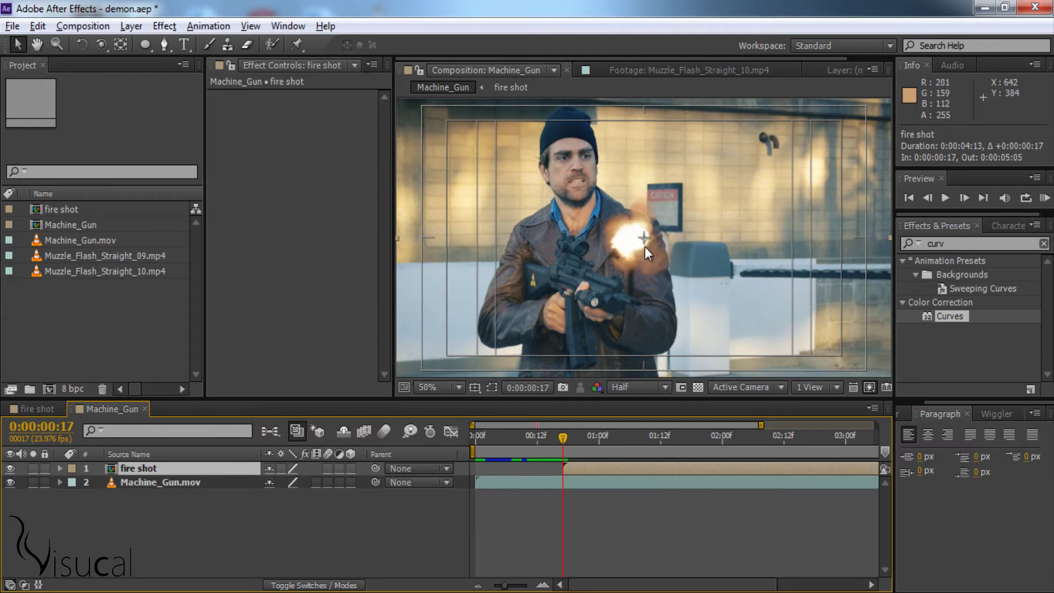
left_click_drag(645, 246, 662, 299)
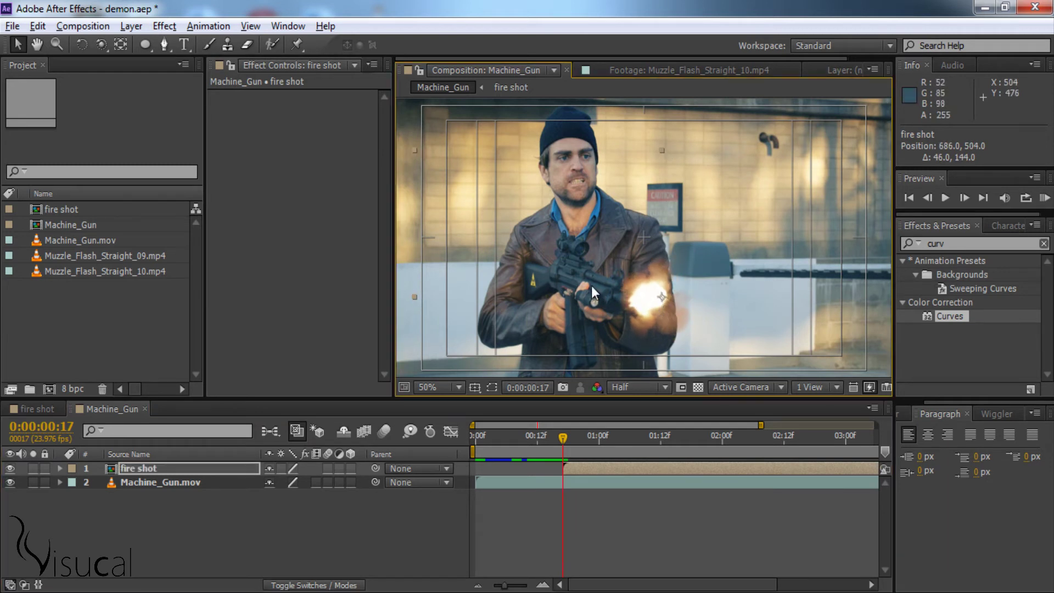
left_click_drag(592, 286, 599, 235)
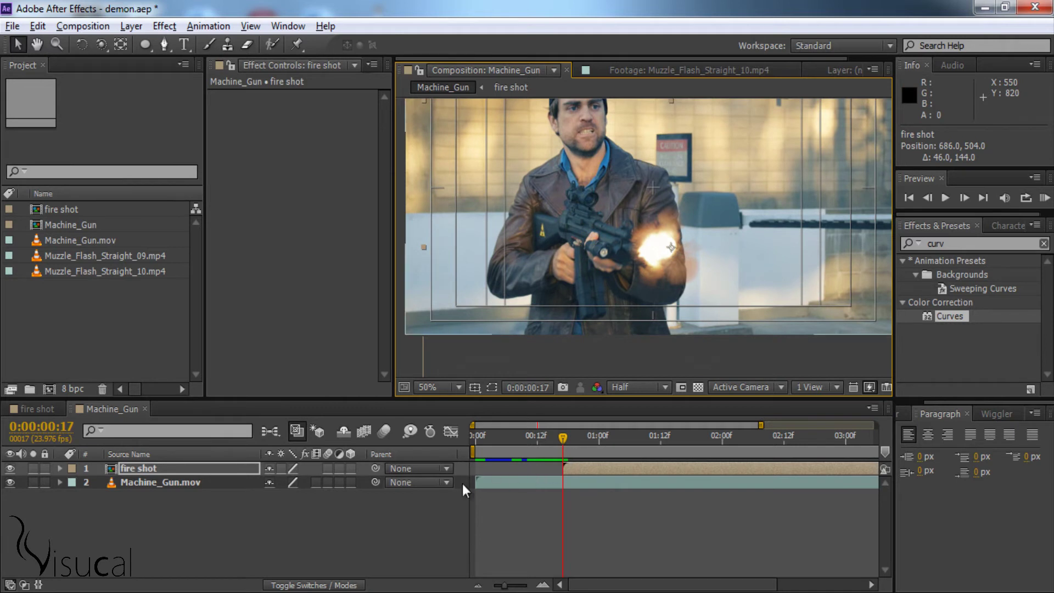
left_click(140, 470)
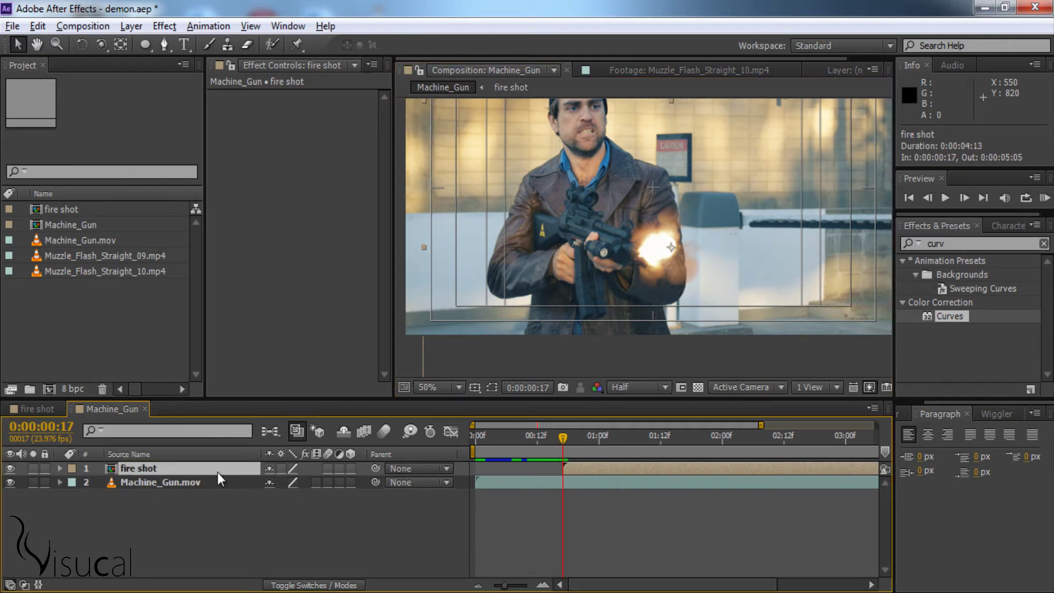
left_click_drag(563, 437, 578, 432)
left_click_drag(660, 252, 666, 233)
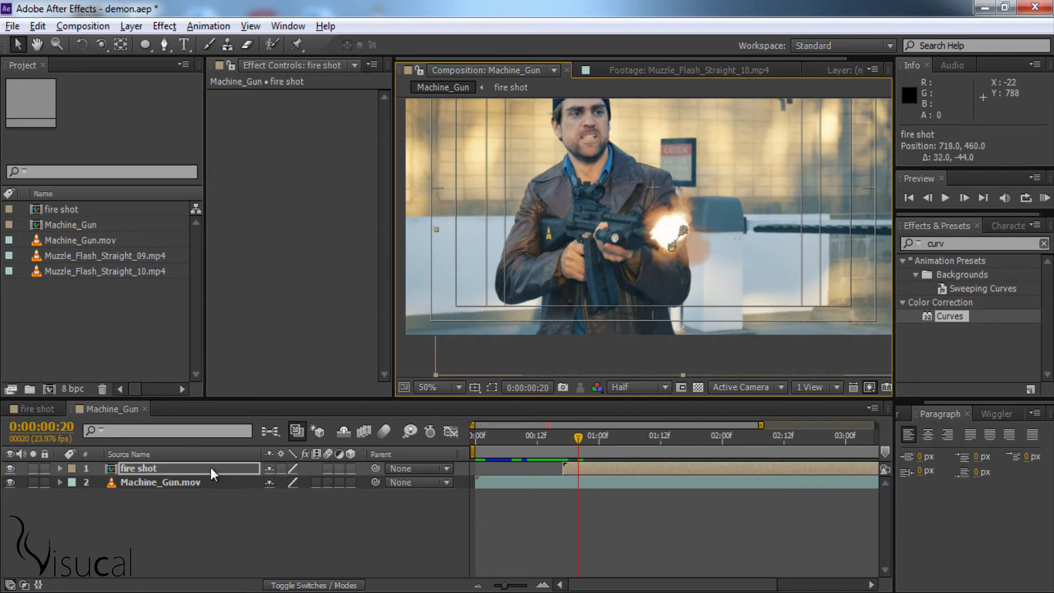
Lower the fire shot layer's opacity to 60%
left_click(187, 470)
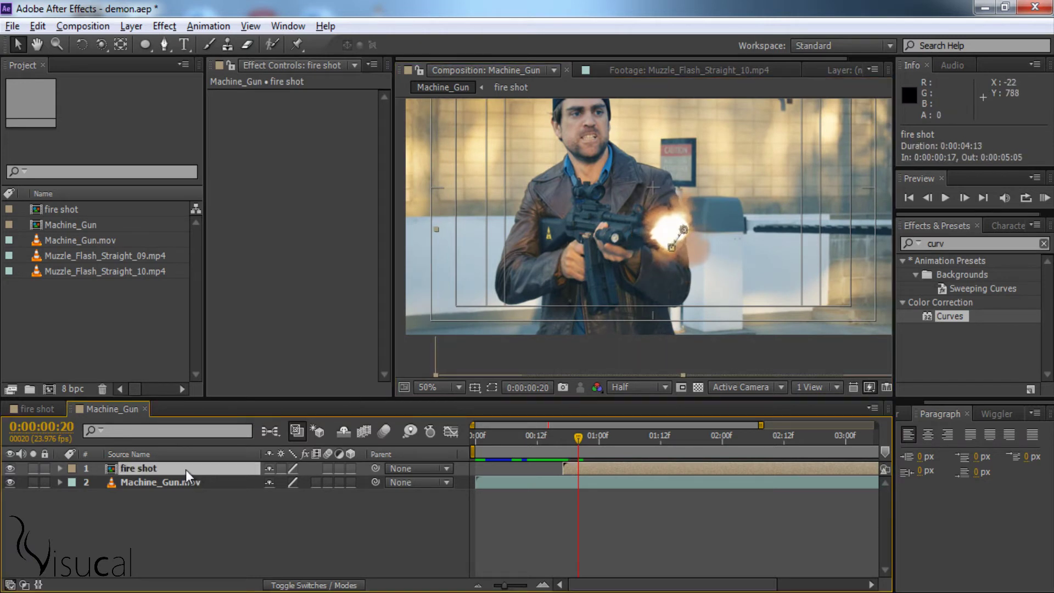
key("t")
left_click_drag(276, 482, 250, 484)
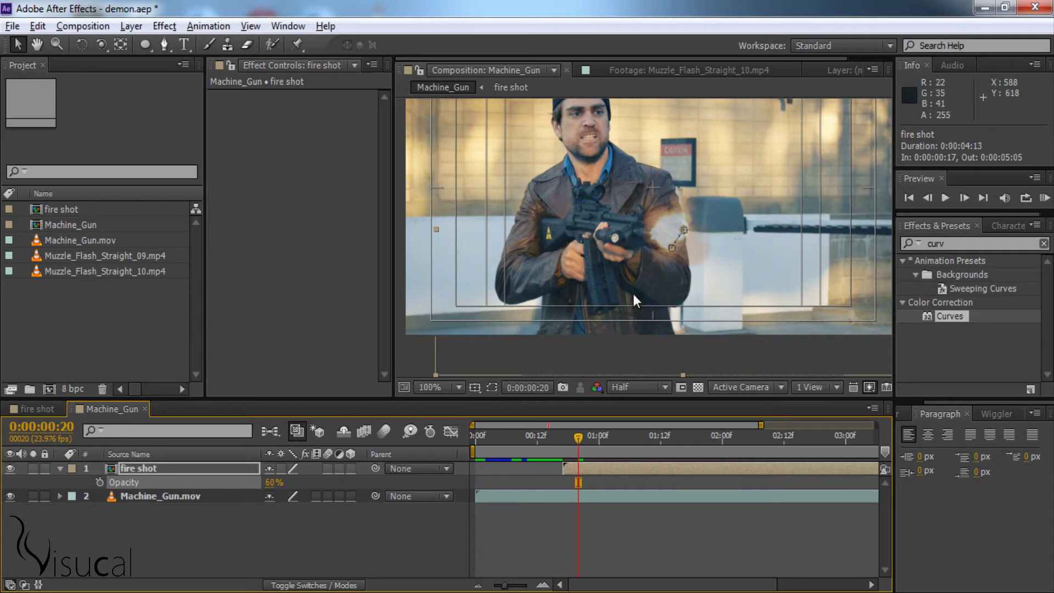
Zoom in on the gun and keyframe the flash onto the muzzle through frame 1:00
scroll(634, 295, "up", 2)
key("h")
left_click_drag(623, 283, 643, 294)
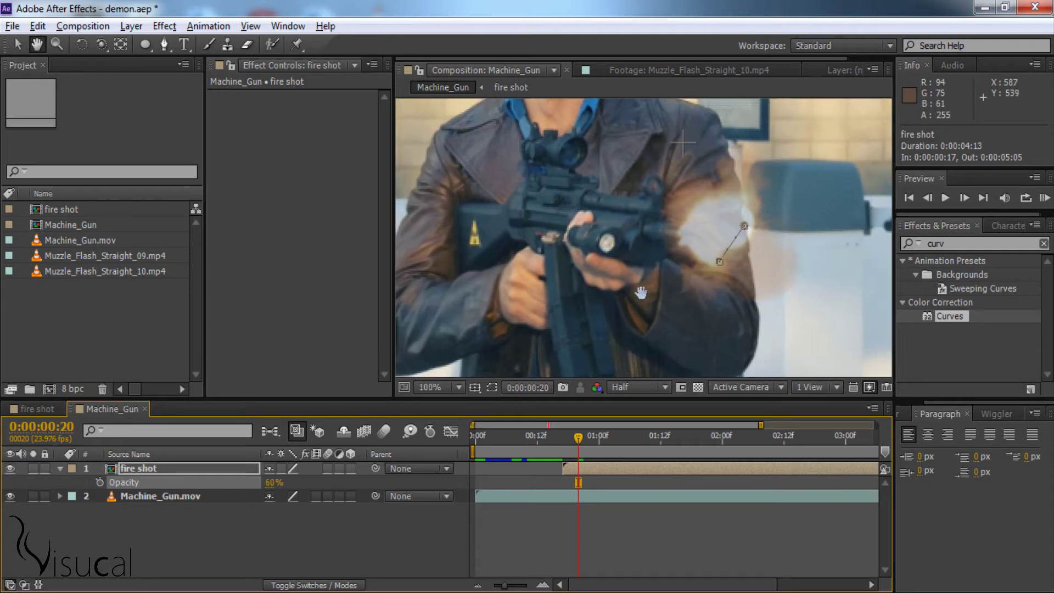
key("v")
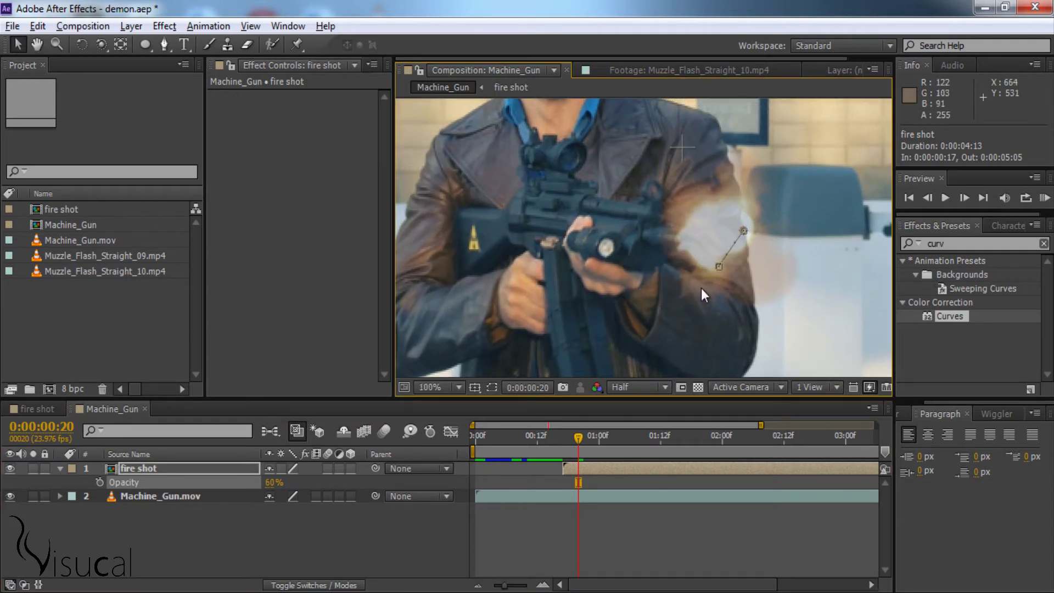
left_click(567, 440)
left_click_drag(568, 443, 588, 439)
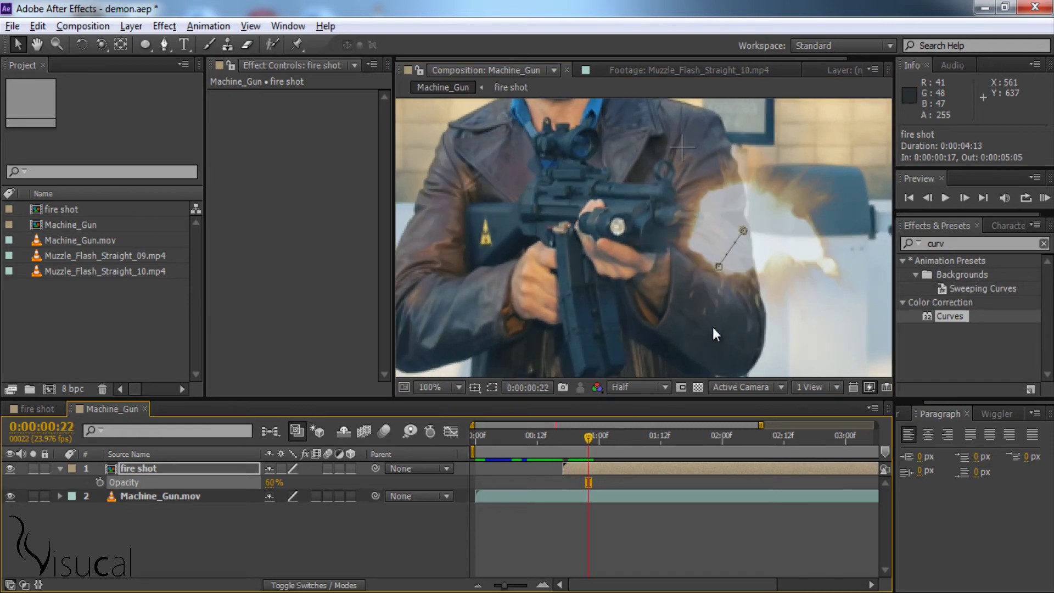
left_click_drag(712, 327, 711, 326)
left_click(597, 437)
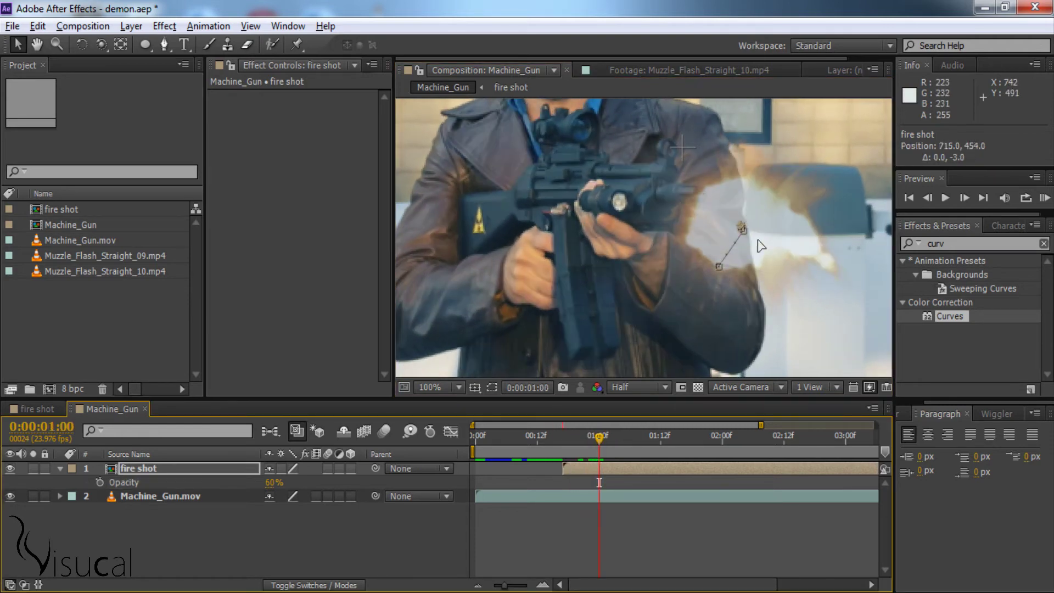
left_click_drag(758, 243, 715, 217)
Keep repositioning the flash on the muzzle at each frame through 0:00:01:08
left_click(593, 437)
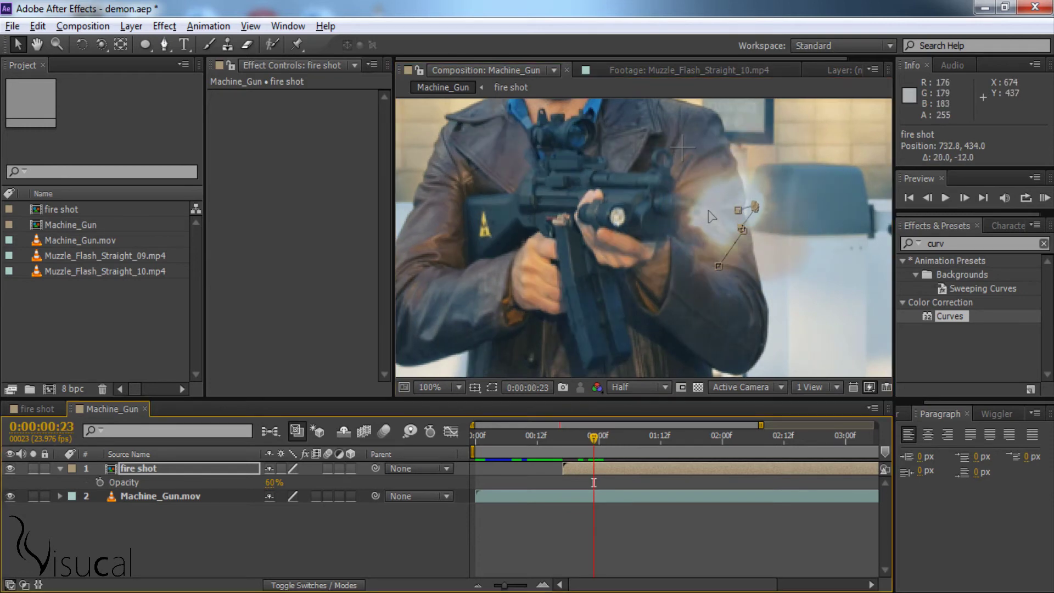
left_click(603, 437)
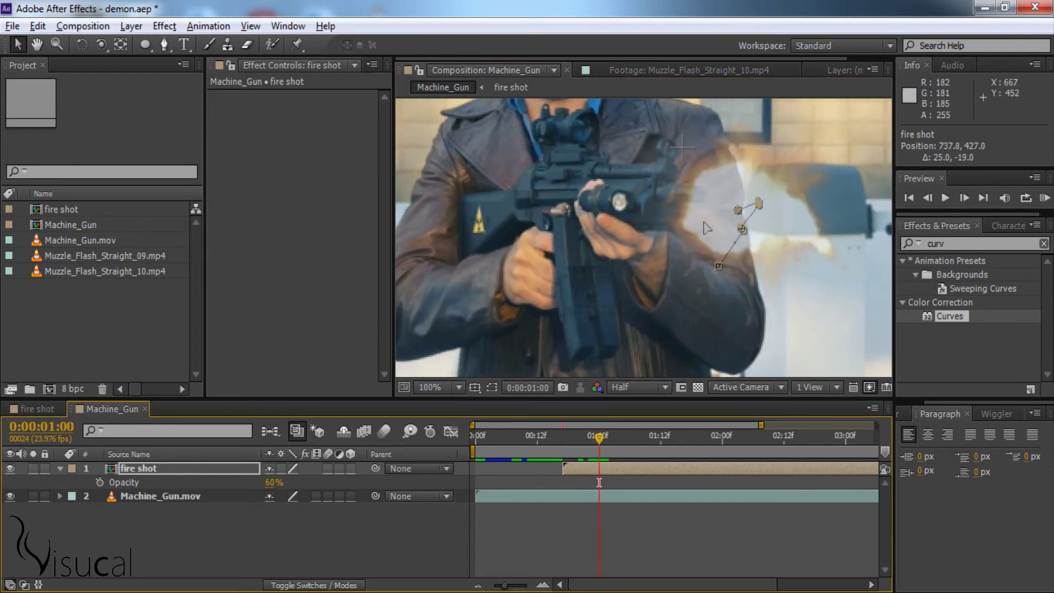
left_click(608, 437)
left_click_drag(709, 222, 705, 196)
left_click(619, 438)
left_click(630, 437)
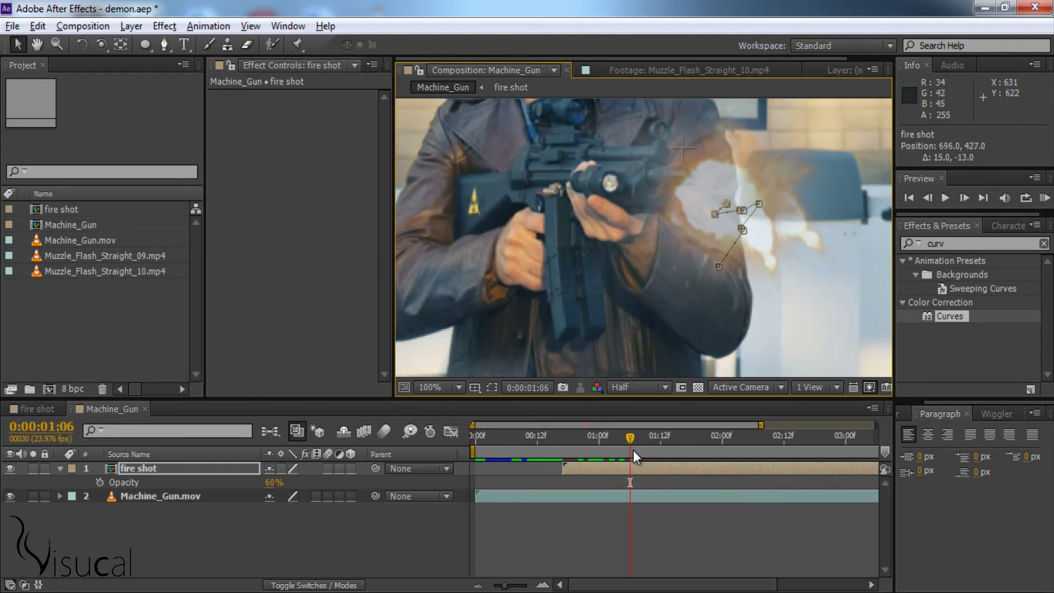
left_click(640, 437)
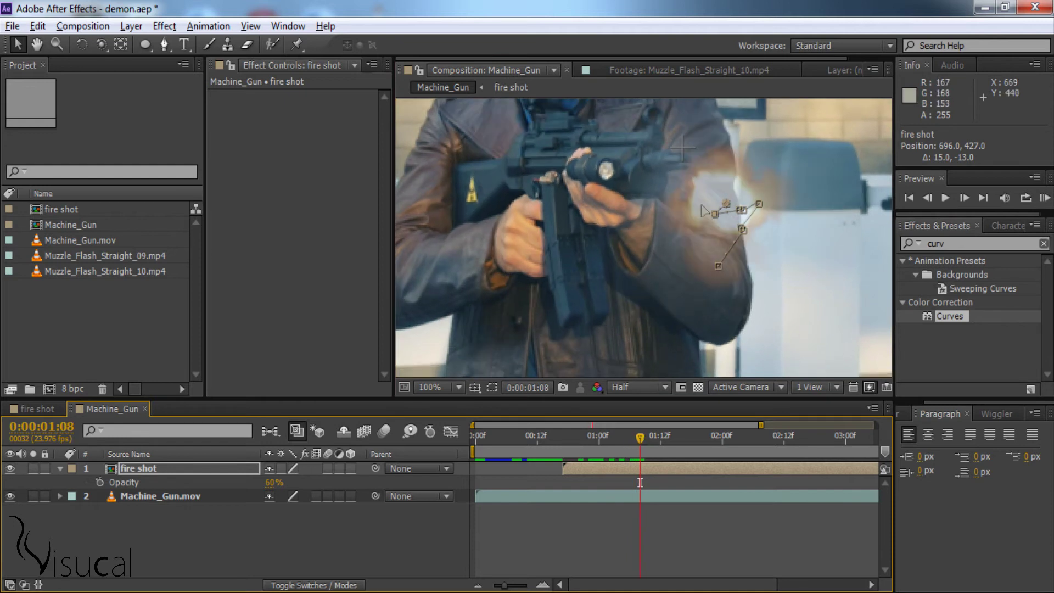
left_click_drag(705, 213, 693, 201)
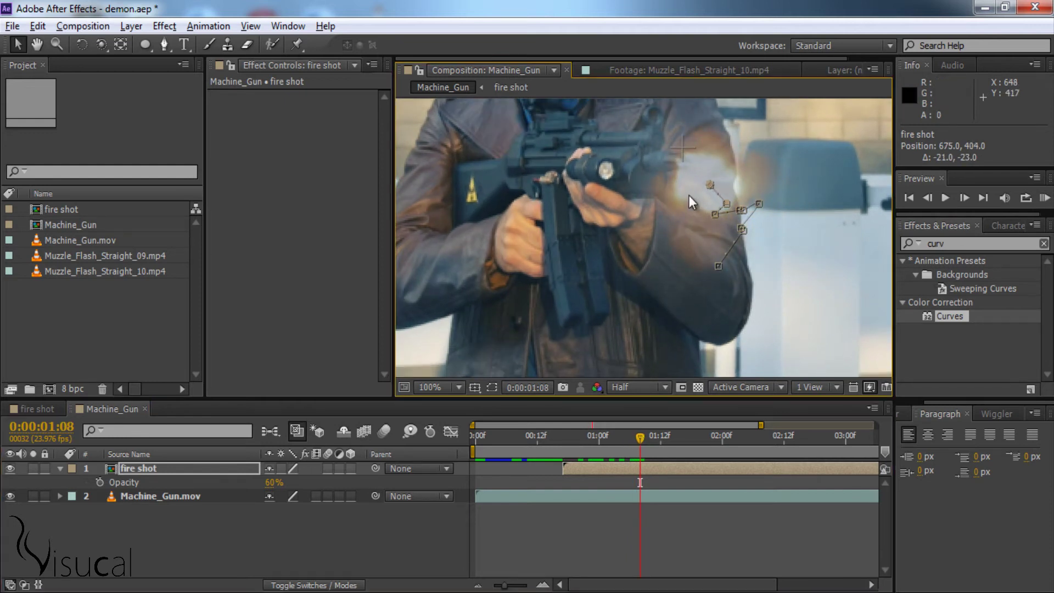
left_click(151, 455)
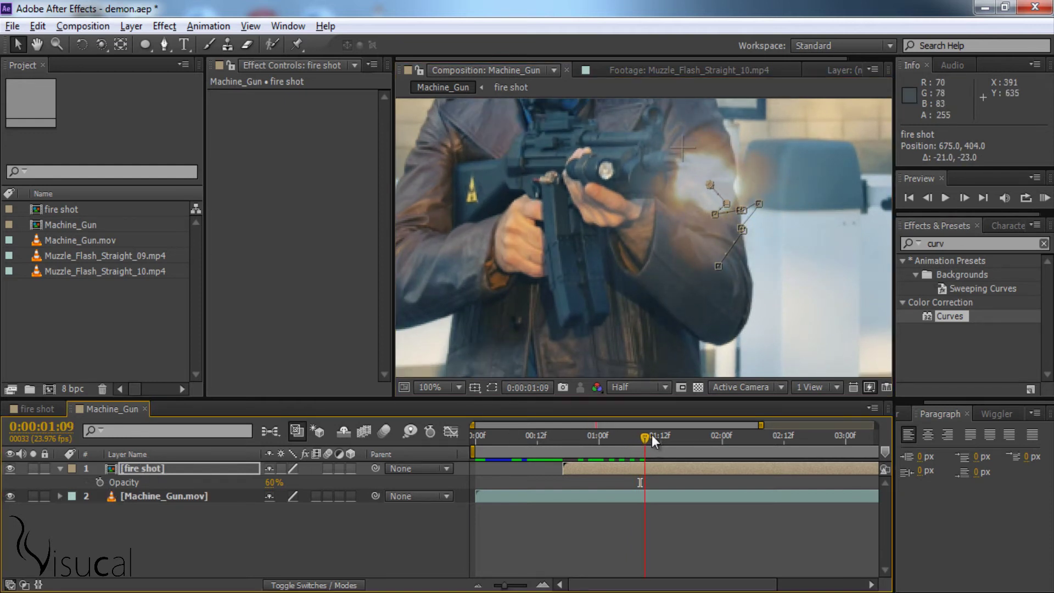
Keyframe the flash onto the muzzle frame by frame from 1:09 through 1:15
key("Page_Down")
left_click_drag(691, 167, 682, 202)
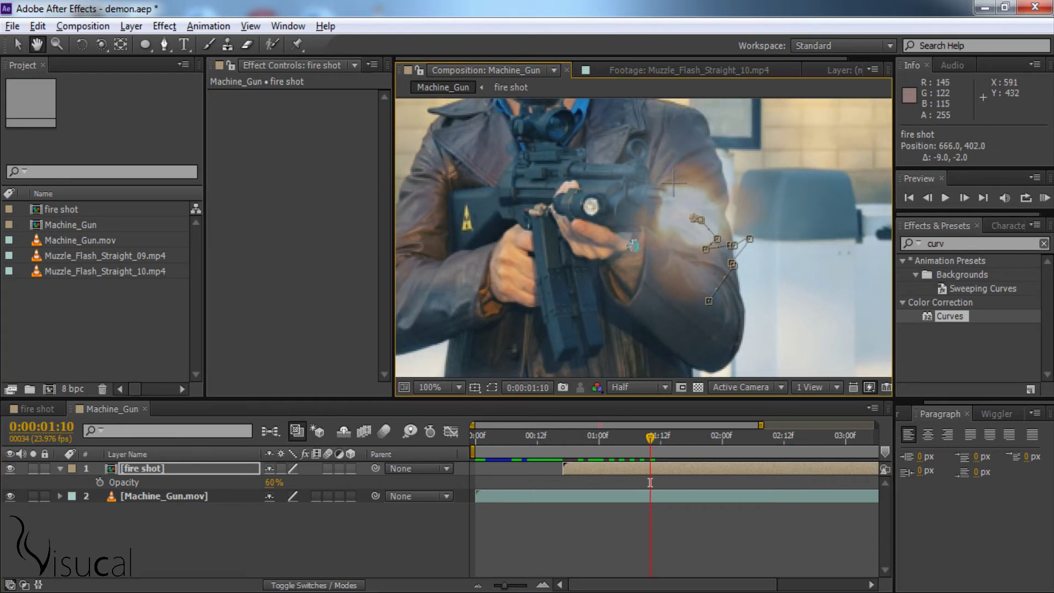
key("Page_Down")
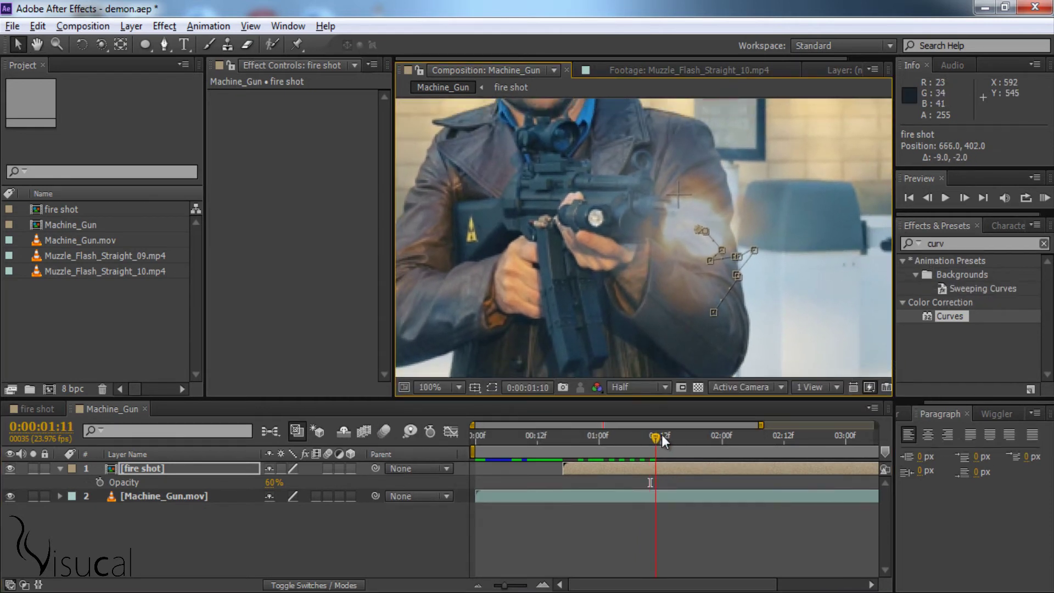
left_click_drag(668, 433, 645, 439)
mouse_move(675, 237)
left_mouse_down()
mouse_move(668, 214)
mouse_move(667, 252)
mouse_move(682, 256)
left_mouse_up()
left_click(655, 436)
left_click(666, 437)
left_click(675, 438)
left_click_drag(681, 437, 689, 438)
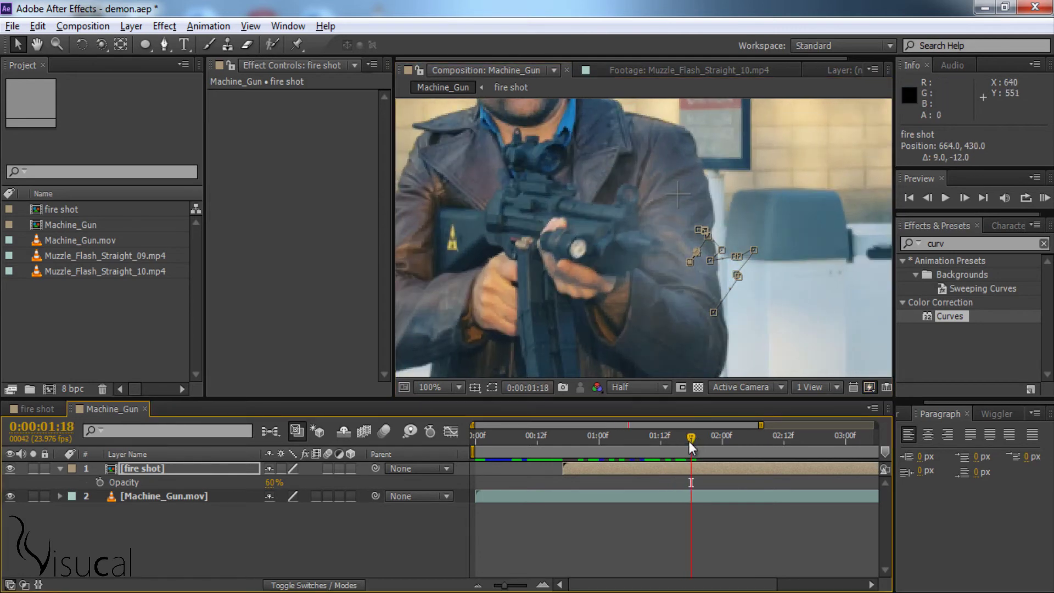
left_click_drag(681, 256, 685, 264)
Align the flash through 1:20, then end the work area at 1:21
left_click_drag(690, 439, 696, 437)
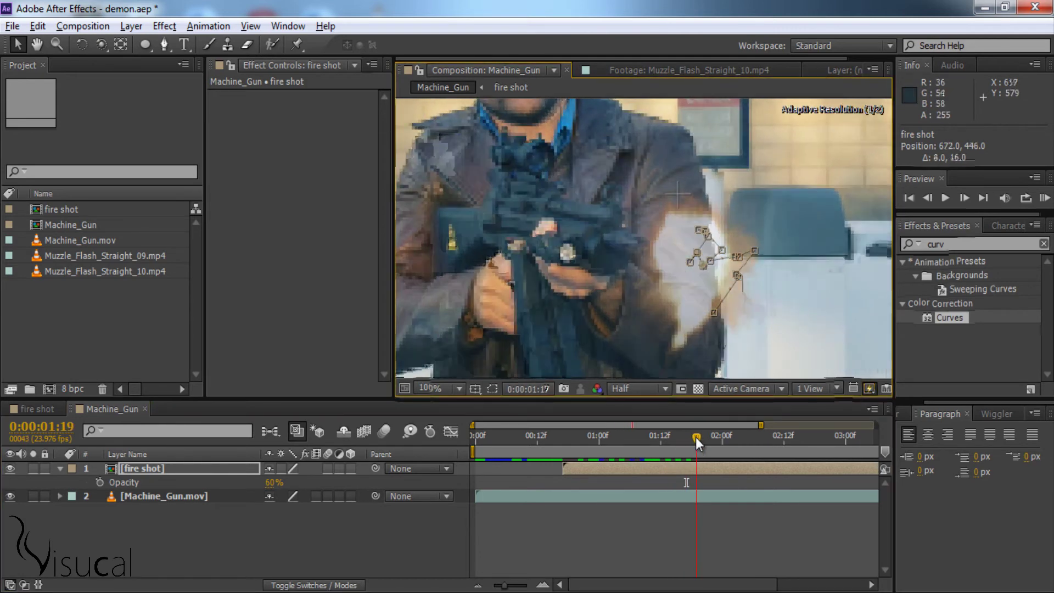
left_click_drag(693, 249, 674, 257)
left_click_drag(697, 437, 712, 438)
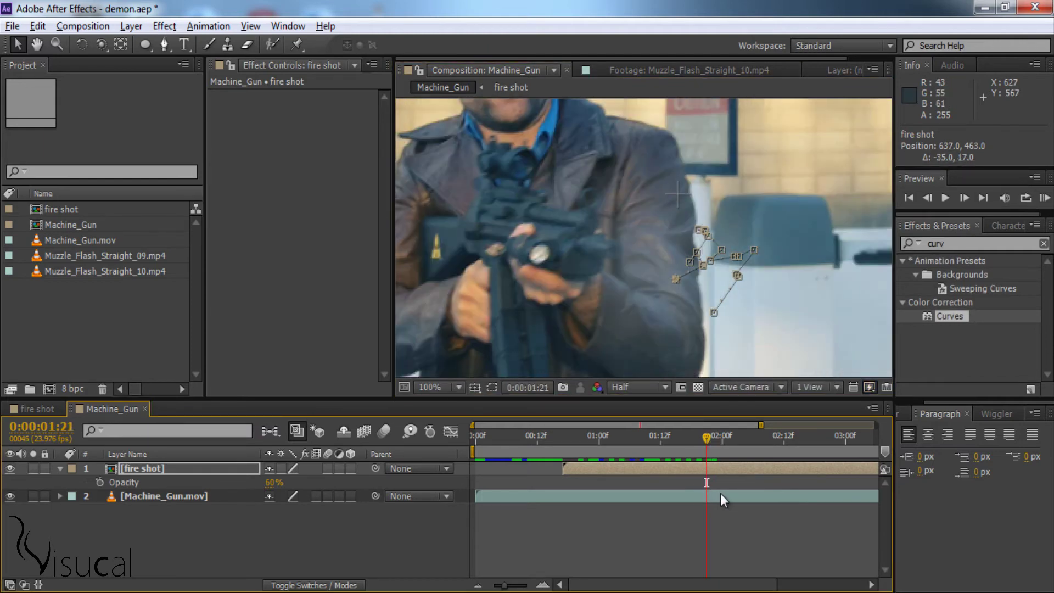
key("n")
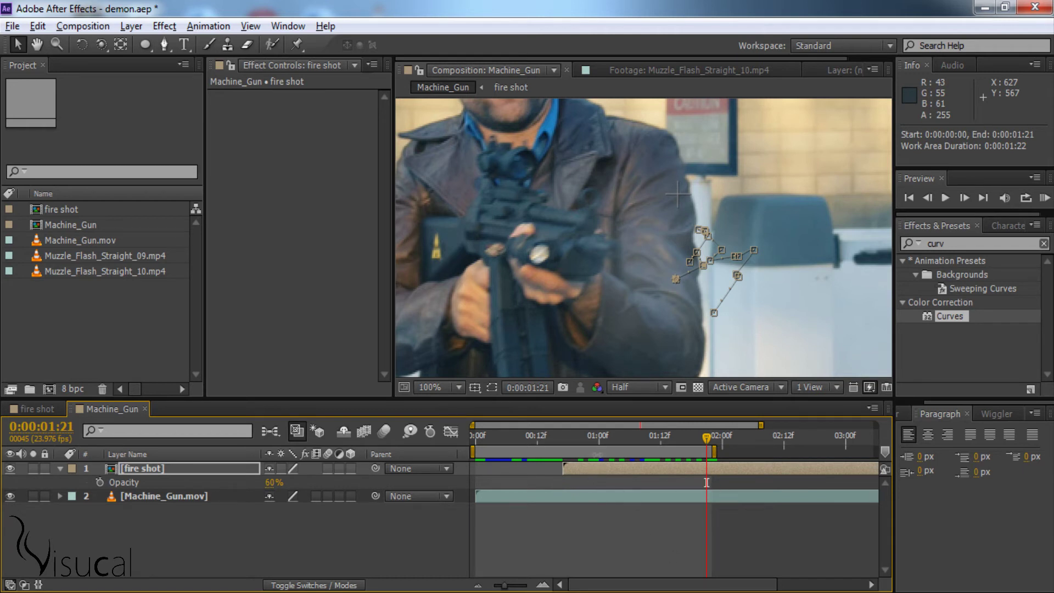
Trim the Machine_Gun composition to the work area
right_click(598, 453)
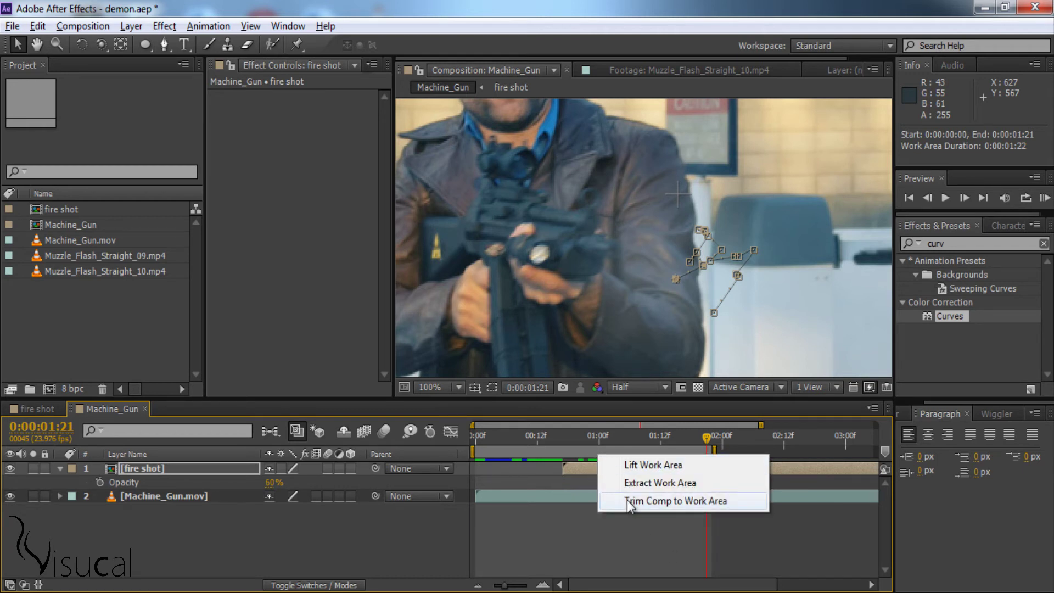
left_click(671, 501)
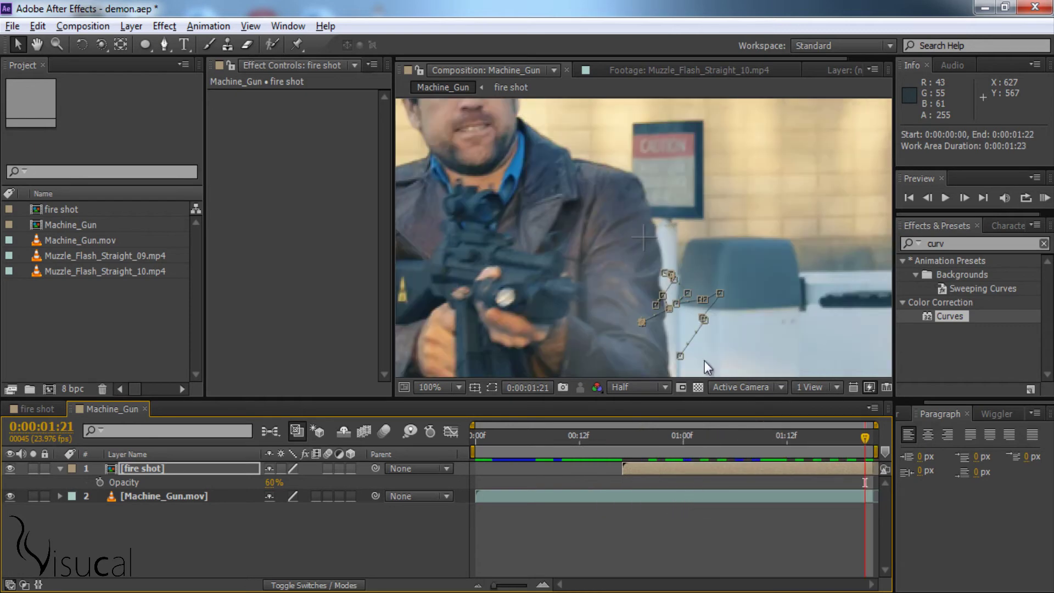
scroll(704, 361, "down", 2)
Turn off the Title/Action Safe guides and return near the start to preview
left_click(475, 387)
left_click(504, 409)
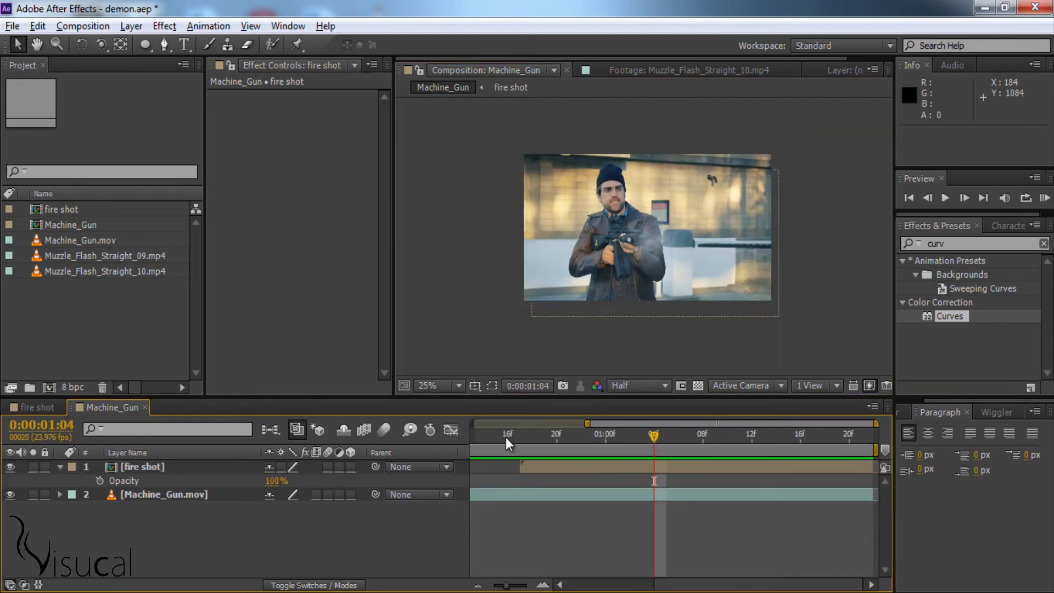
left_click(504, 438)
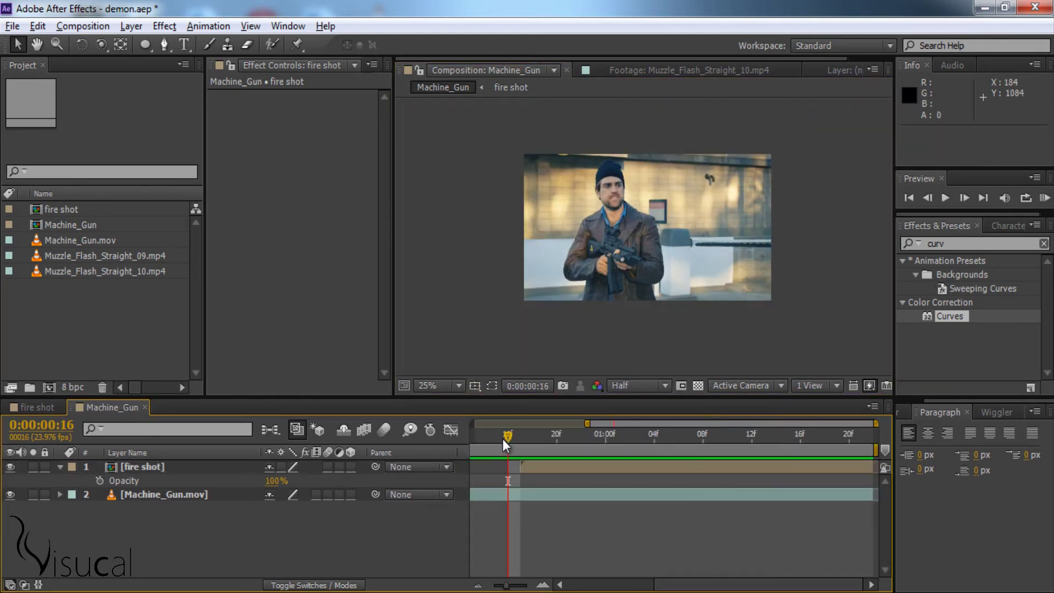
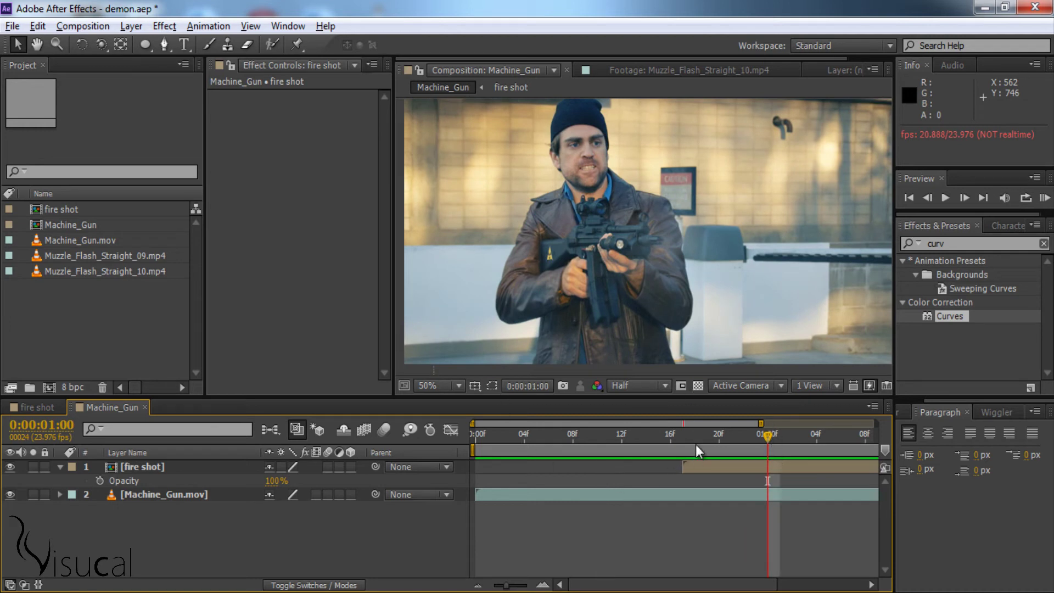
Jump to frame 20, collapse the fire shot layer, and list layers by Source Name
left_click(720, 436)
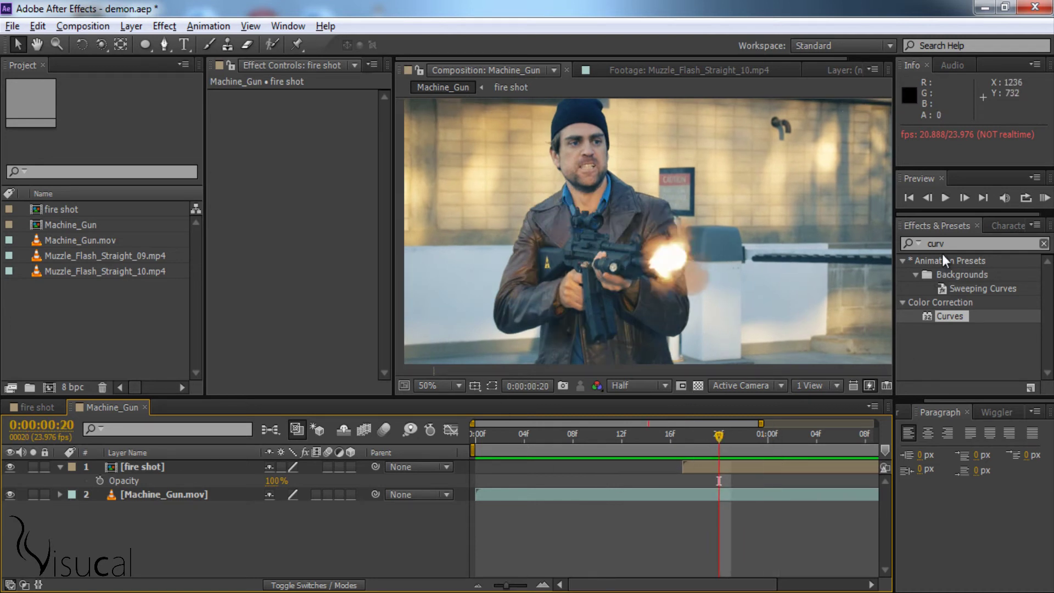
left_click(60, 467)
left_click(144, 453)
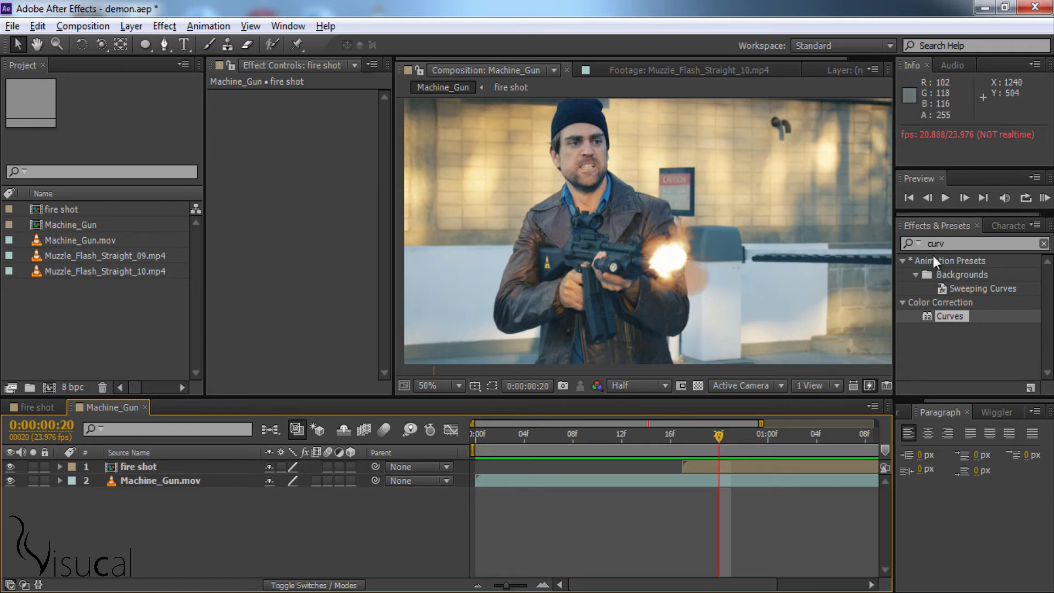
Add a new adjustment layer to the Machine_Gun composition
left_click(132, 25)
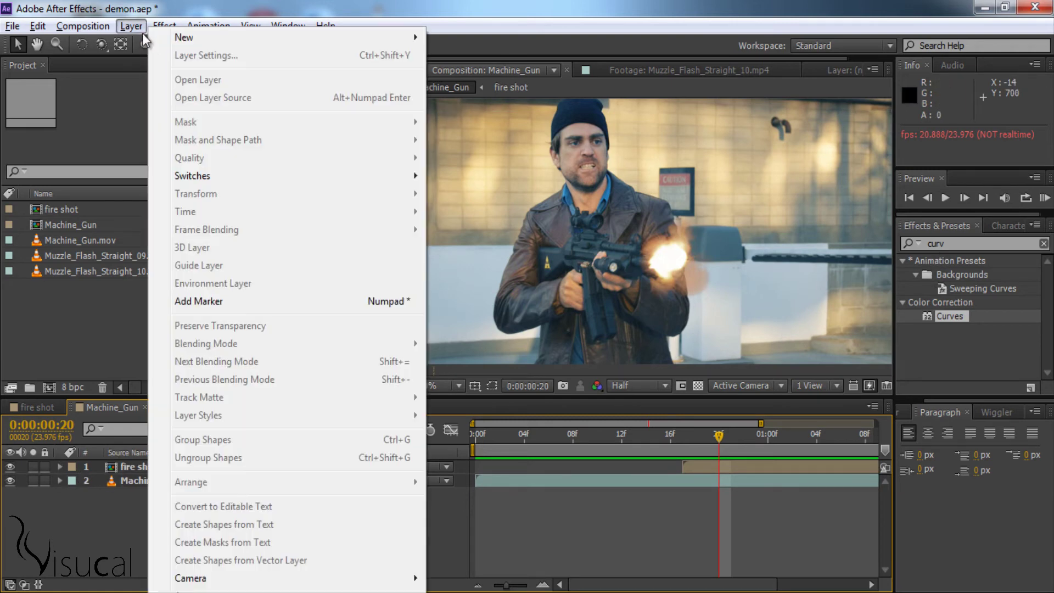
mouse_move(250, 38)
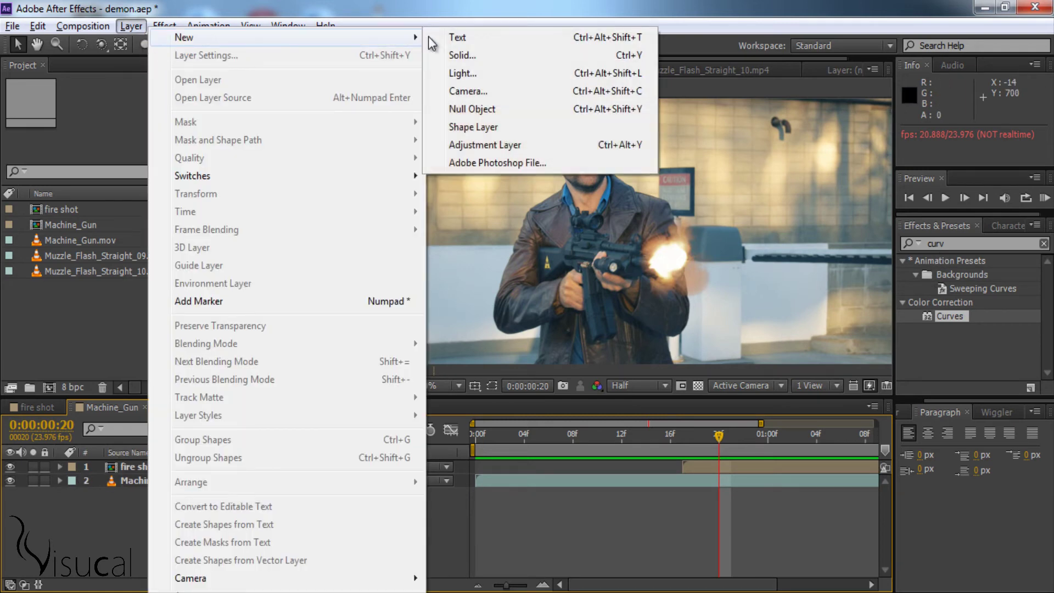
left_click(531, 146)
Apply Curves to Adjustment Layer 1 and bend the RGB curve upward into an S
double_click(901, 234)
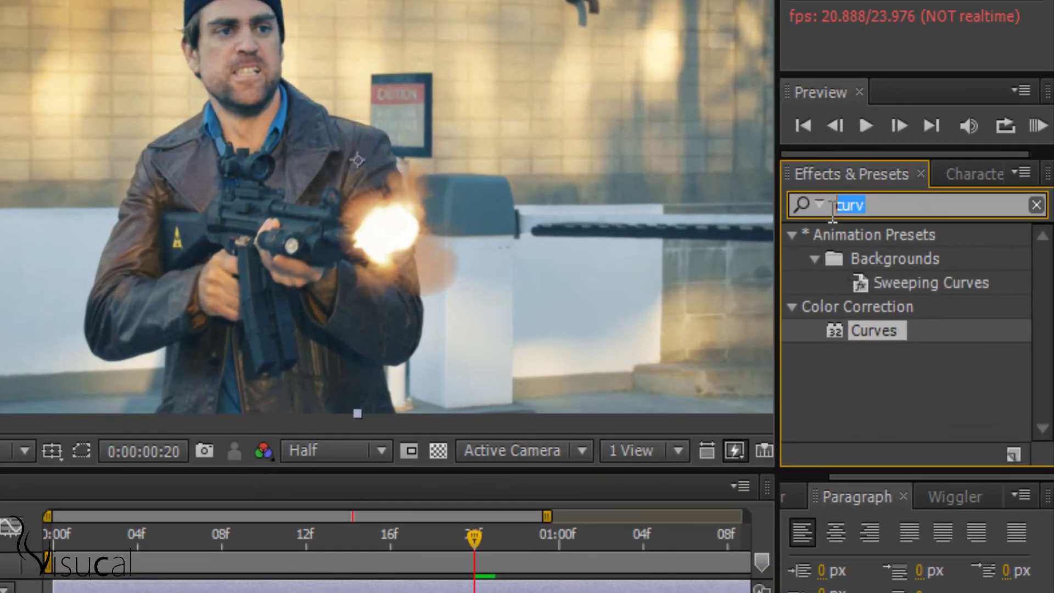
type("curve")
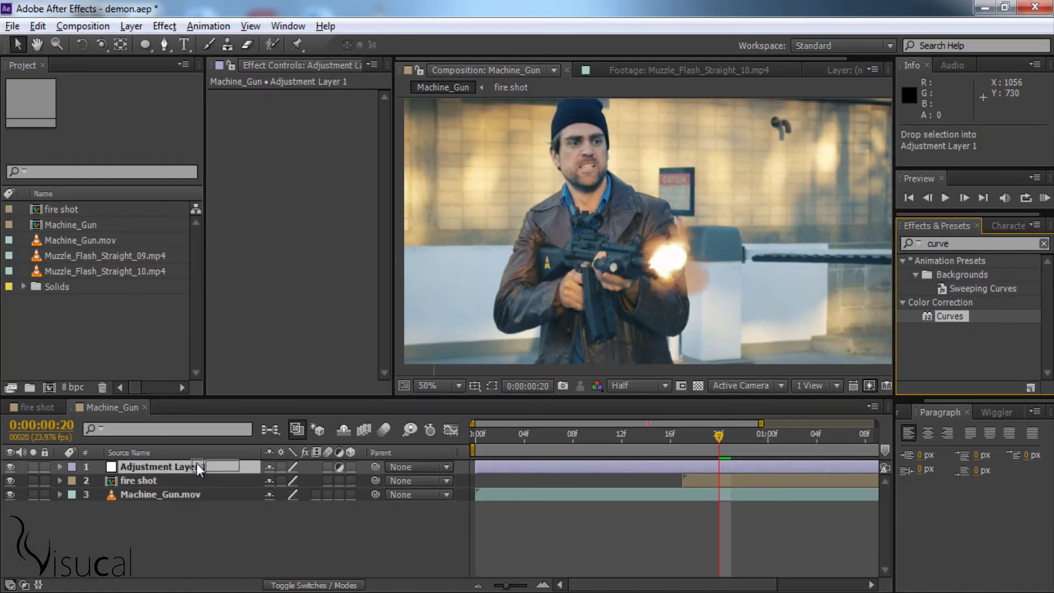
left_click_drag(833, 324, 197, 463)
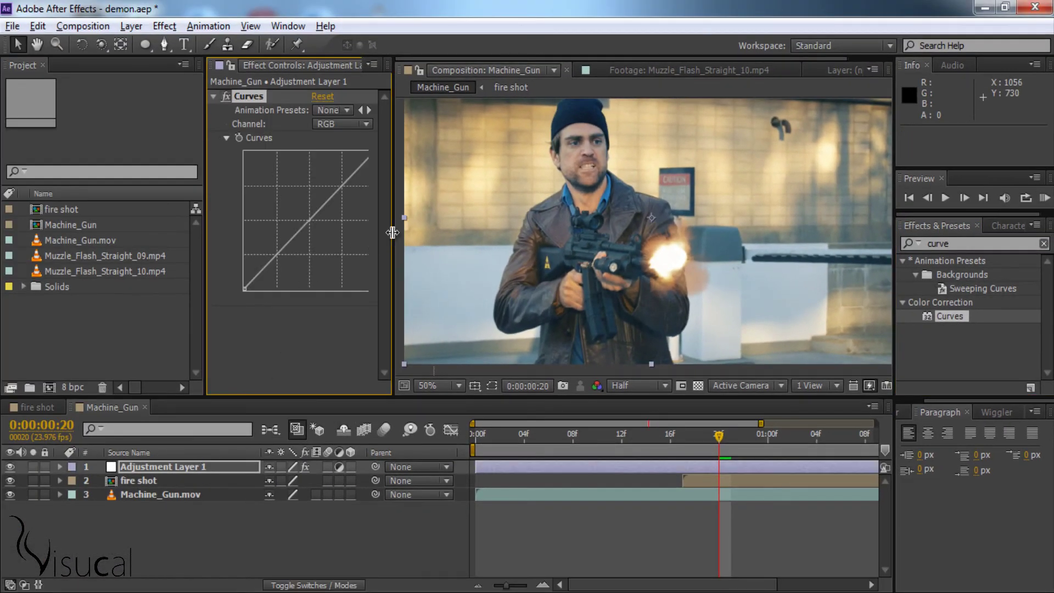
left_click_drag(390, 239, 438, 239)
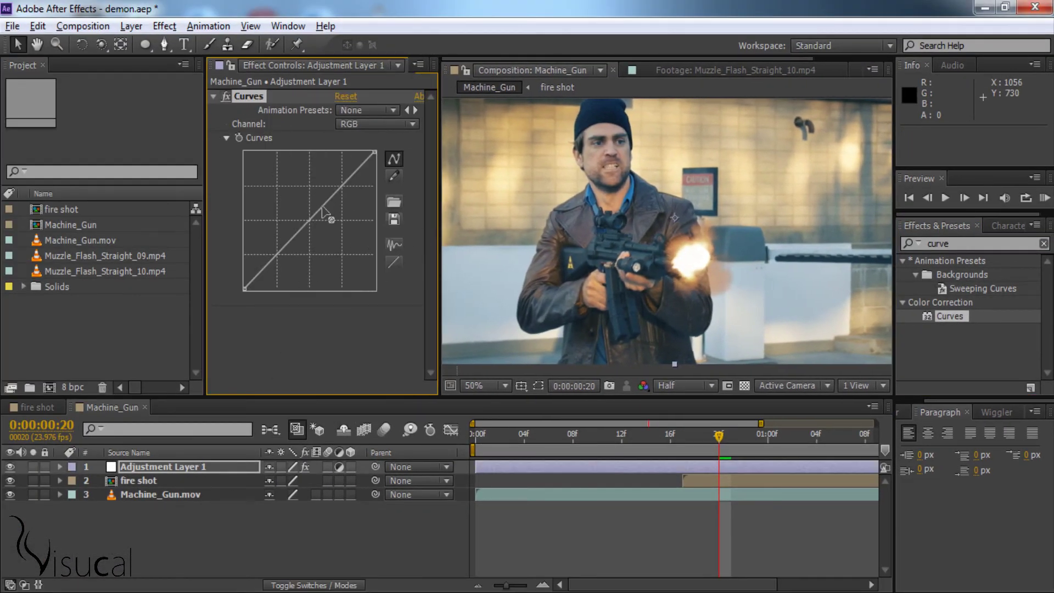
mouse_move(323, 209)
left_mouse_down()
mouse_move(315, 200)
mouse_move(297, 232)
left_mouse_up()
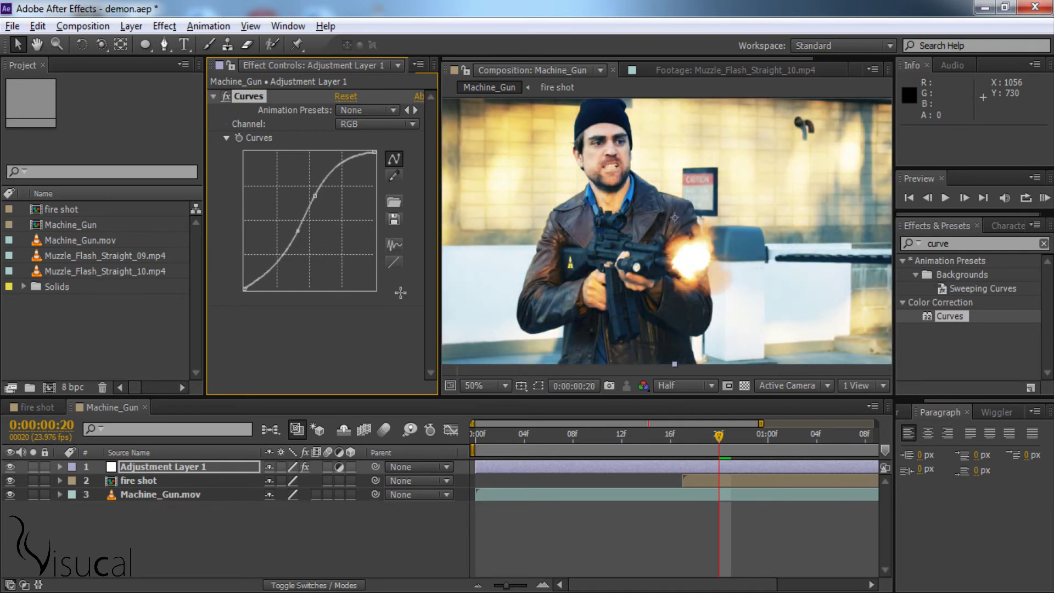
Select the fire shot layer and search the effects for 'glow'
left_click(730, 480)
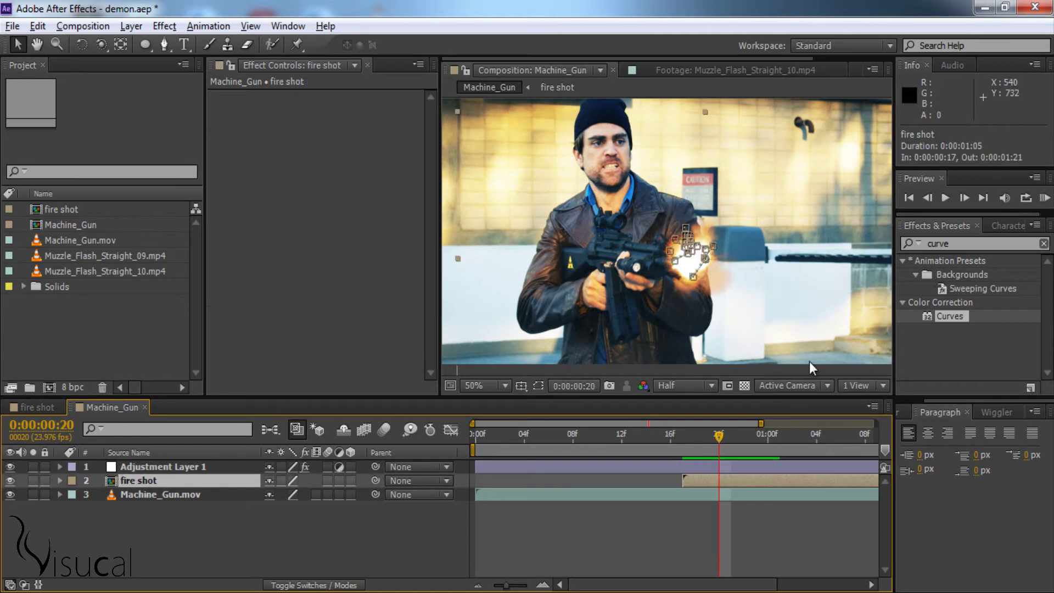
double_click(969, 245)
type("glow")
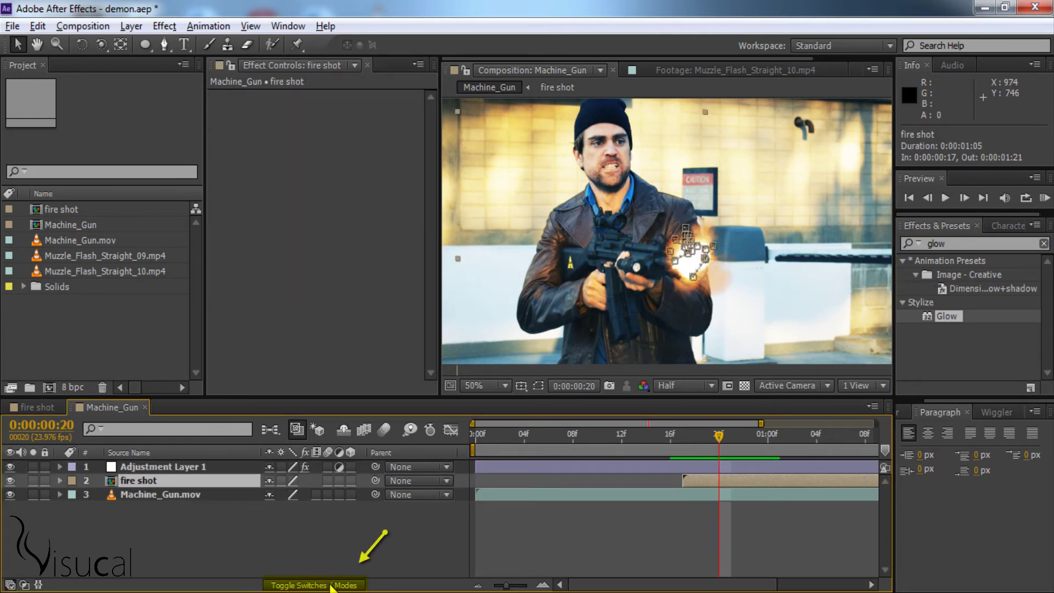
Set fire shot's blend mode to Screen, preview the flash frames, and clear the search
left_click(331, 585)
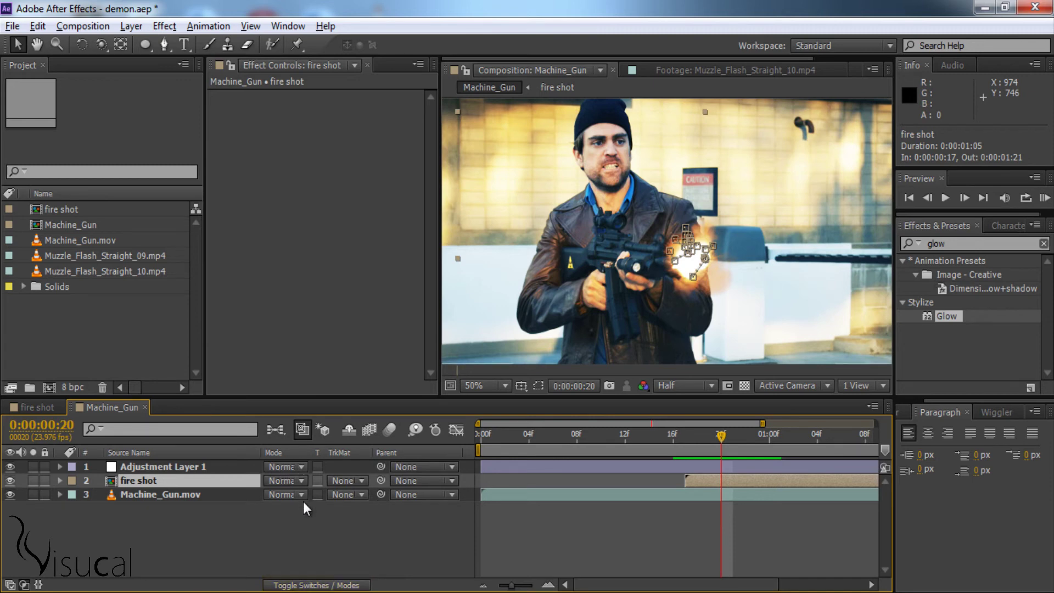
left_click(301, 481)
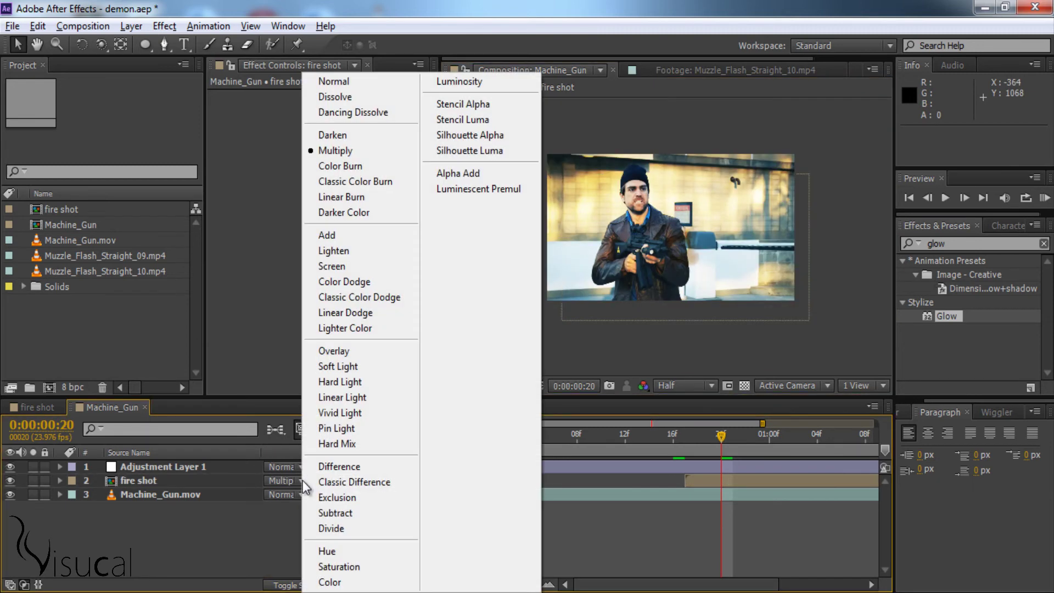
left_click(364, 269)
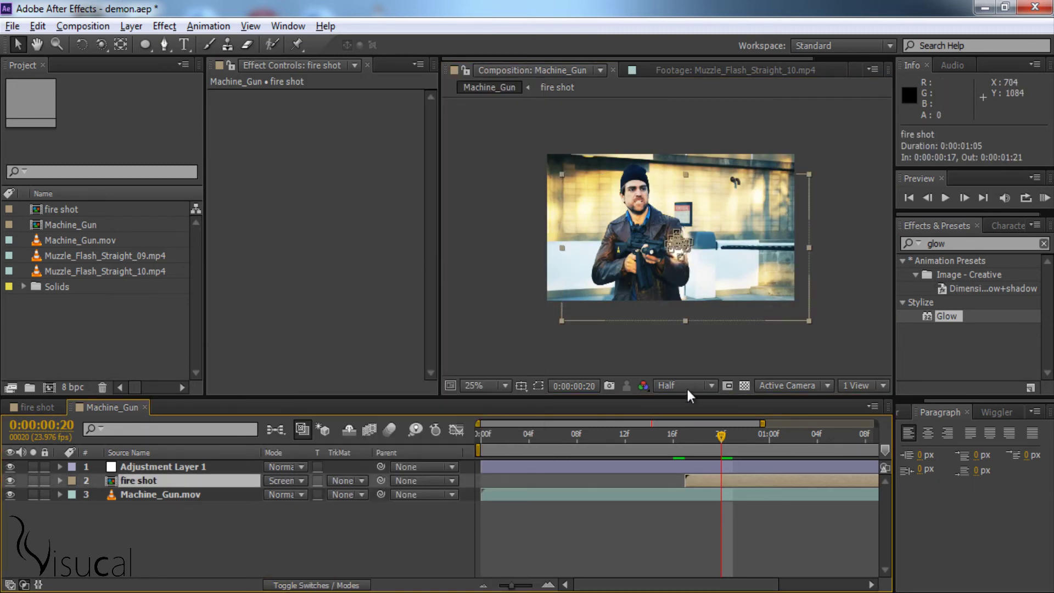
mouse_move(715, 437)
left_mouse_down()
mouse_move(740, 442)
mouse_move(714, 449)
left_mouse_up()
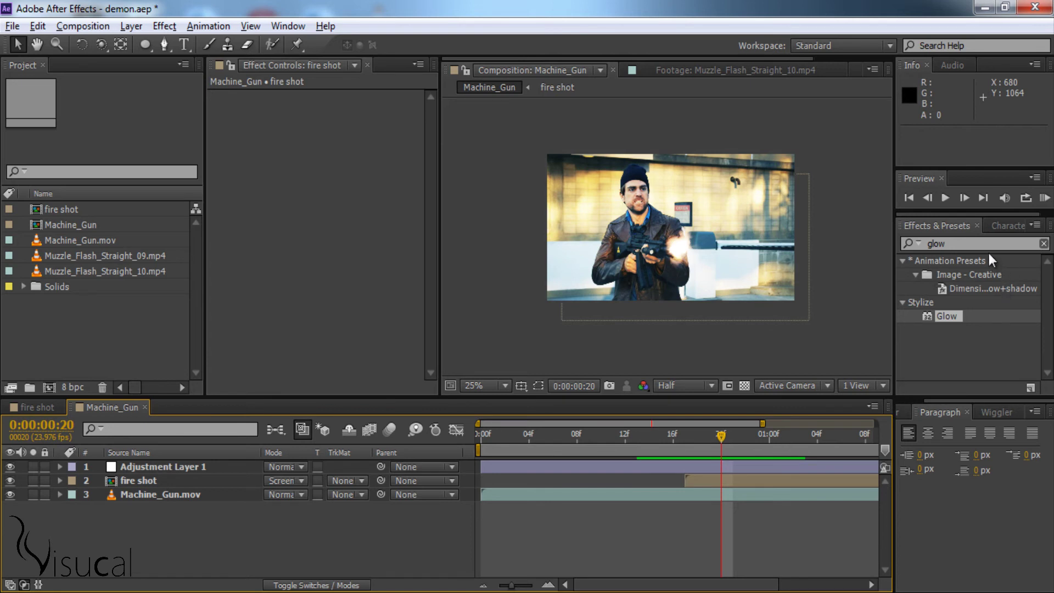
left_click(933, 243)
key("BackSpace")
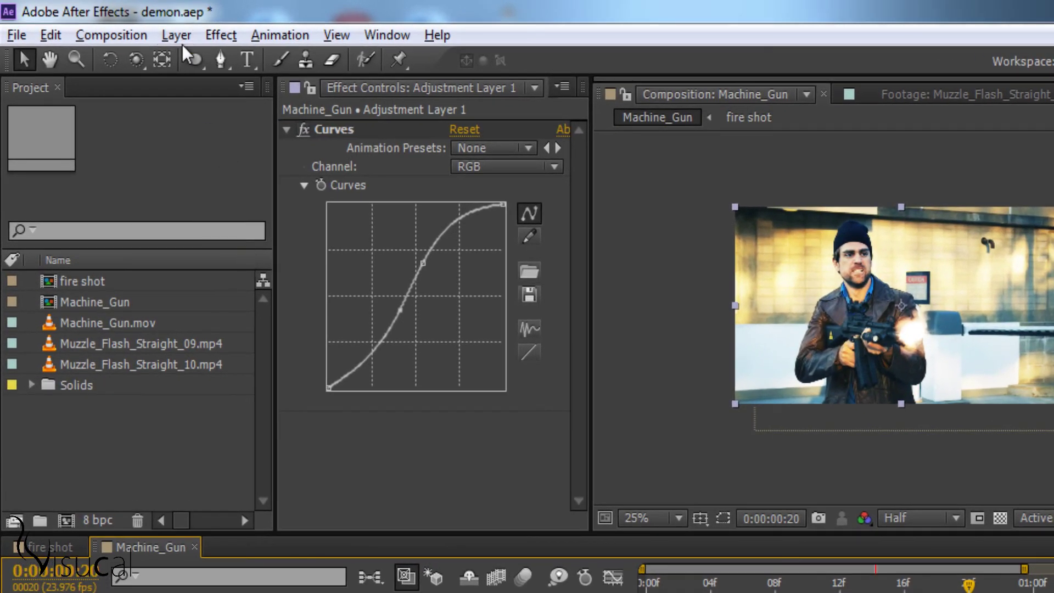
Add a second adjustment layer on top of the stack
left_click(177, 36)
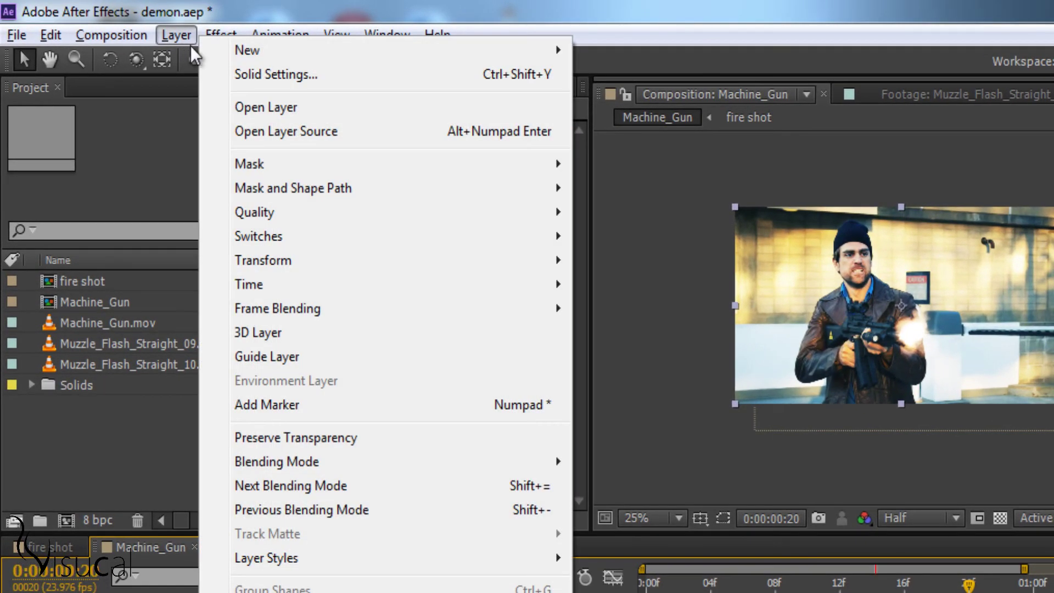
mouse_move(289, 48)
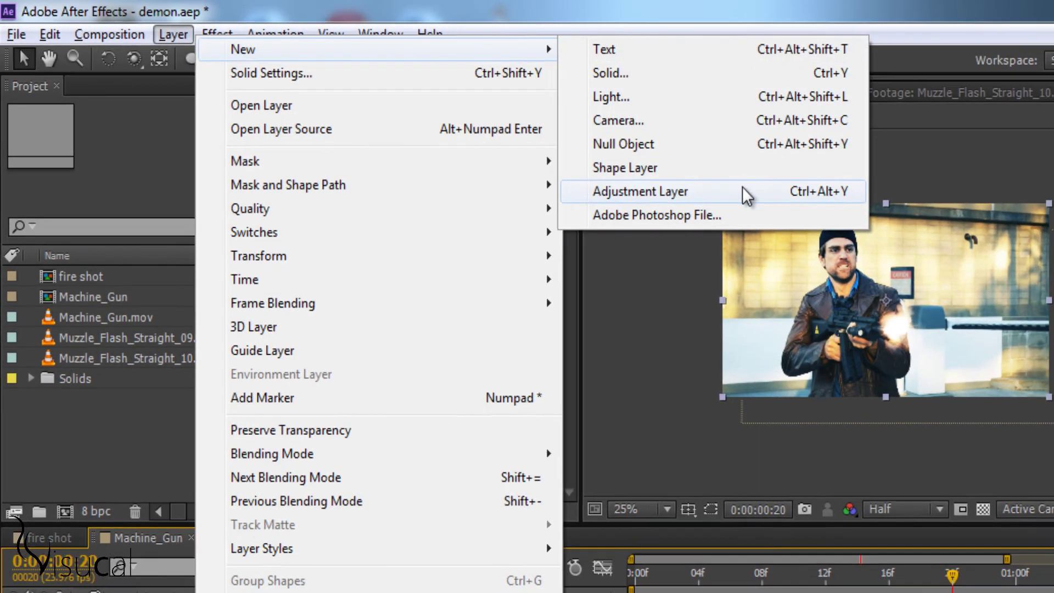
left_click(743, 193)
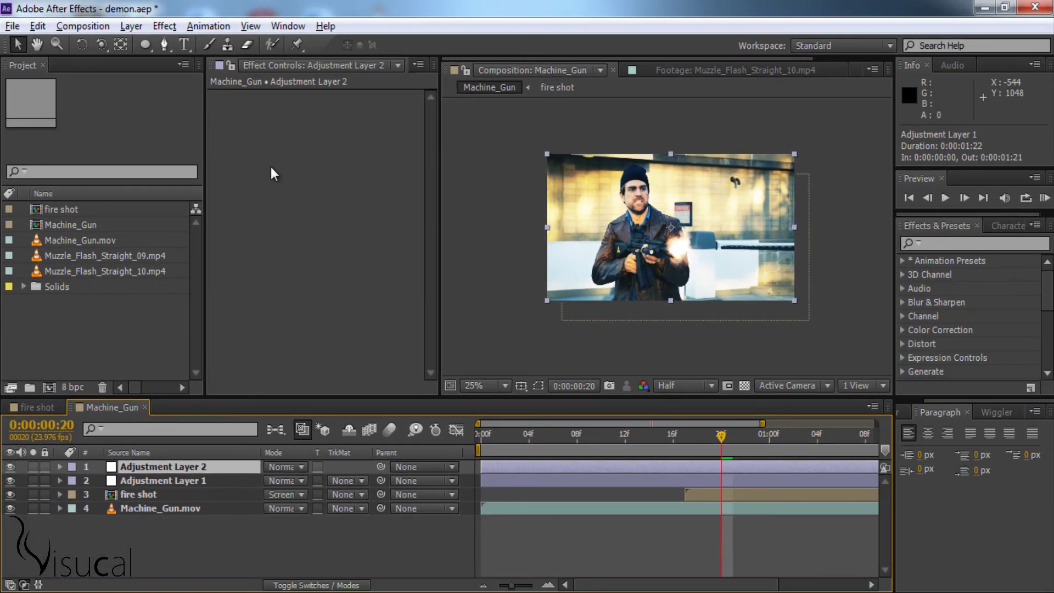
Search for 'colorama' and apply Colorama to Adjustment Layer 2
left_click(933, 244)
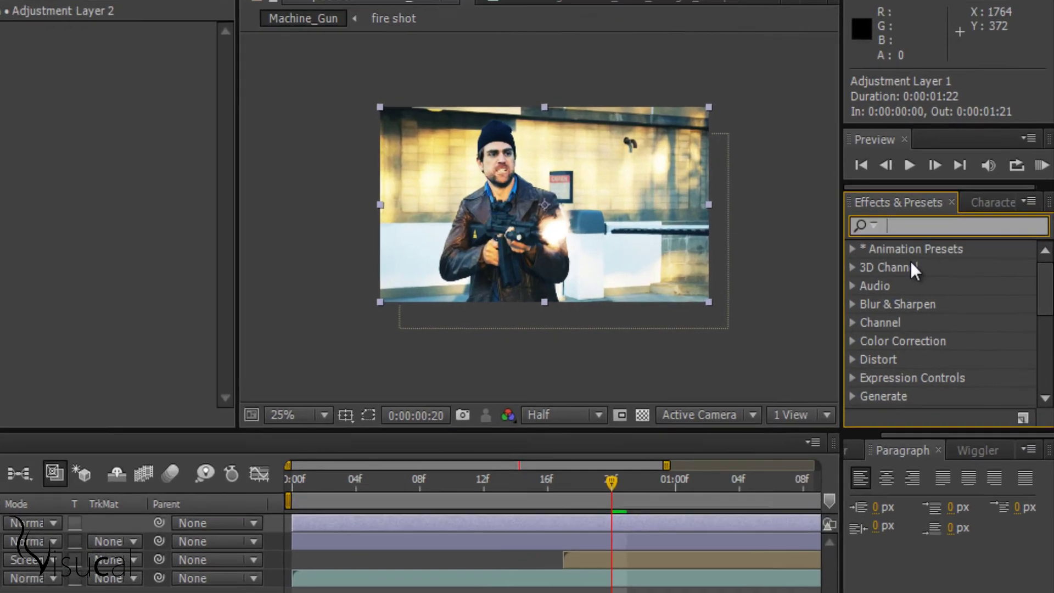
type("colo")
left_click(917, 245)
type("ra")
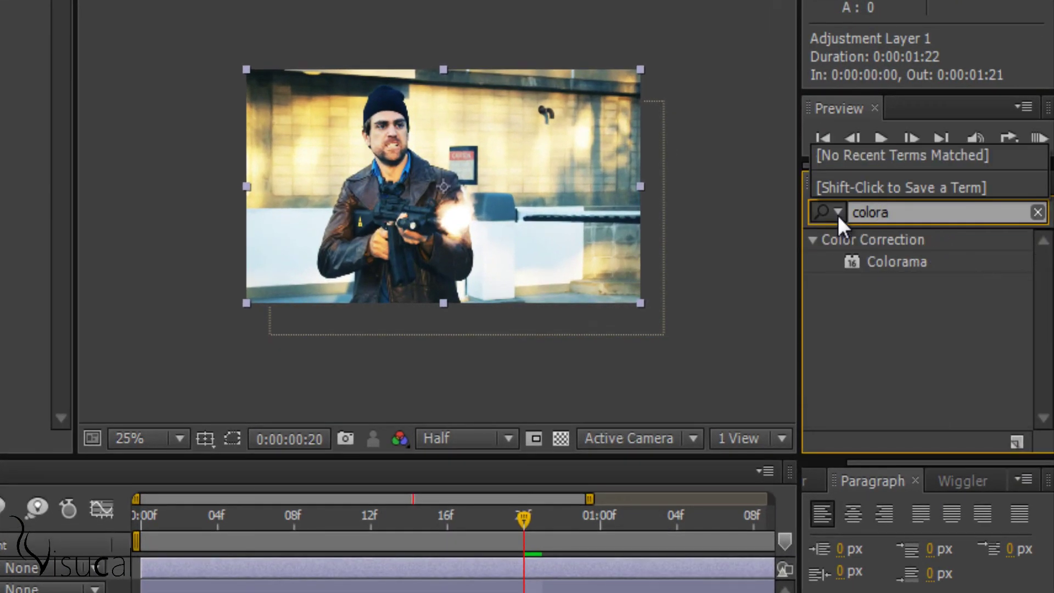
left_click_drag(852, 262, 204, 473)
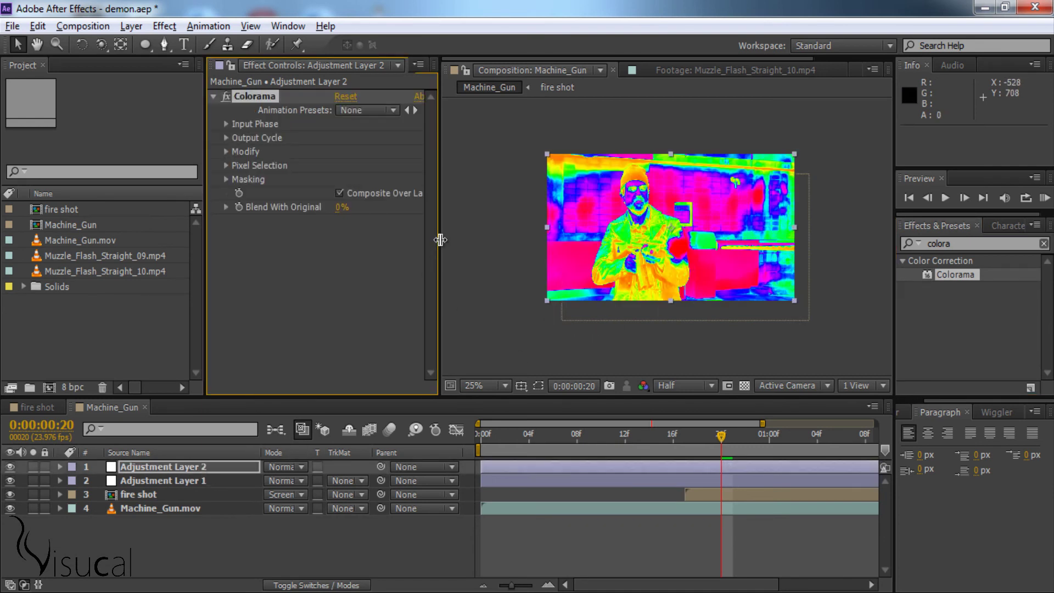
Lower Colorama's Blend With Original to 85%, then to 80%
left_click_drag(436, 241, 464, 249)
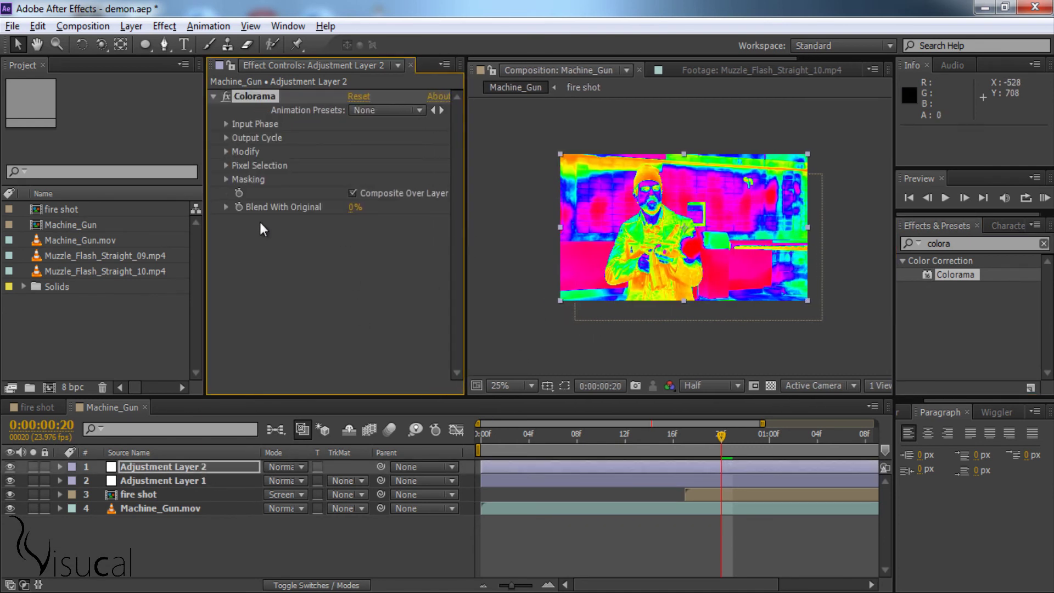
left_click(351, 207)
type("85")
key("Return")
left_click(355, 207)
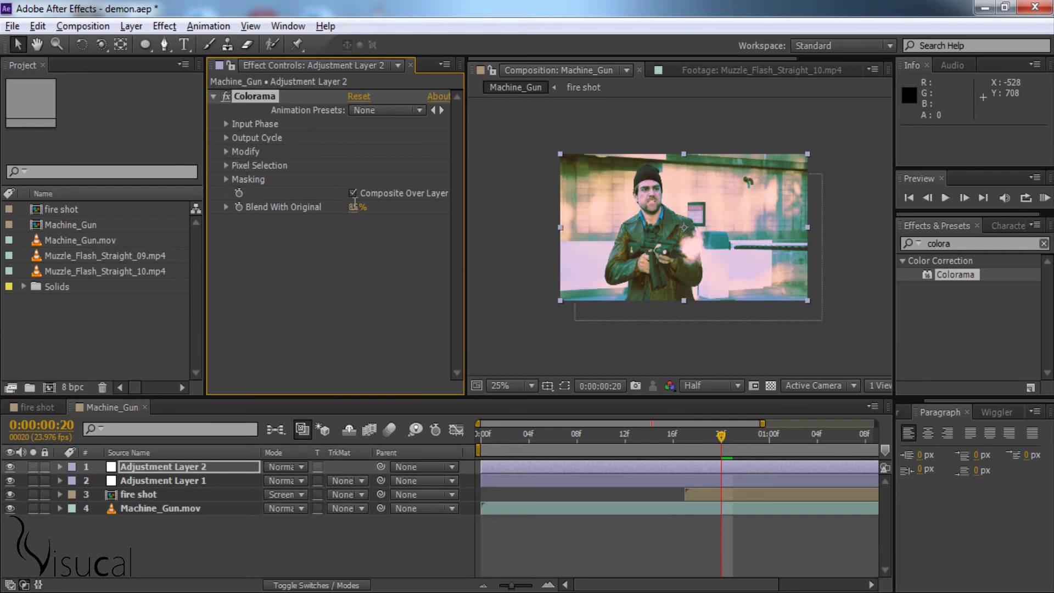
key("Return")
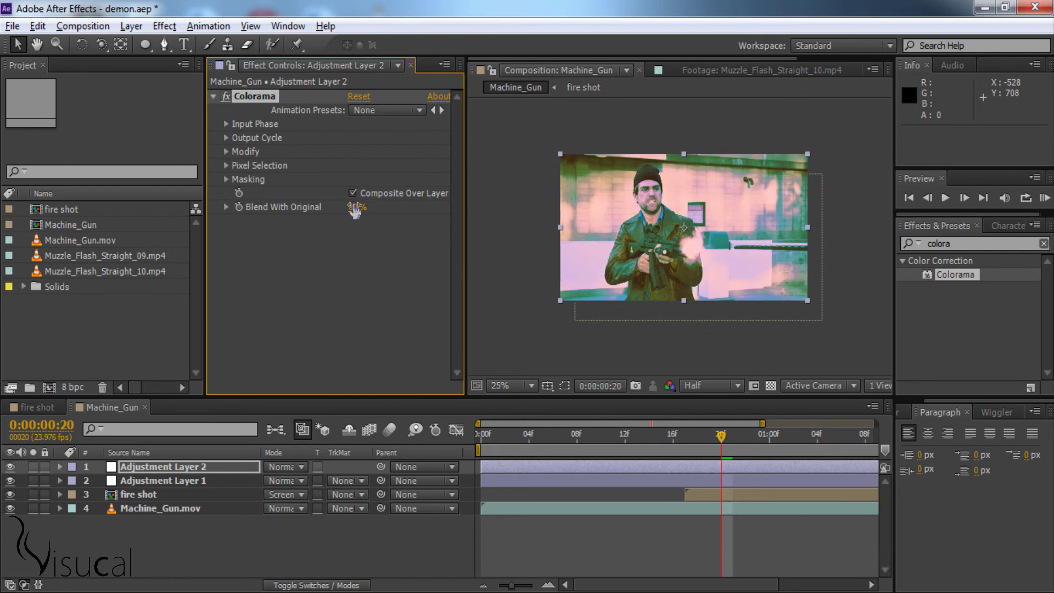
Expand Output Cycle and Input Phase, and shift Colorama's phase by 55°
left_click(227, 138)
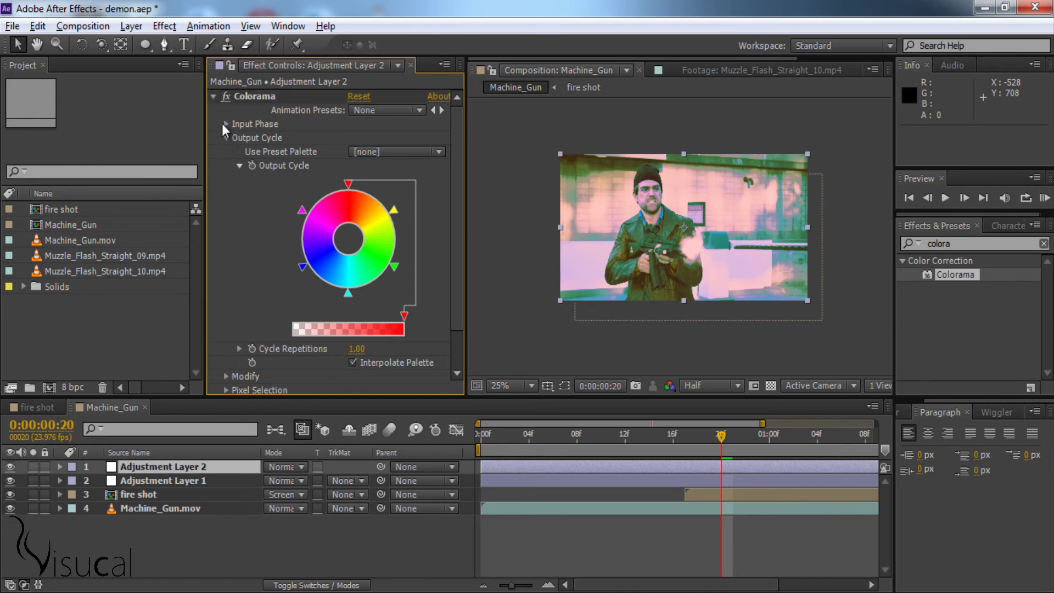
left_click(226, 123)
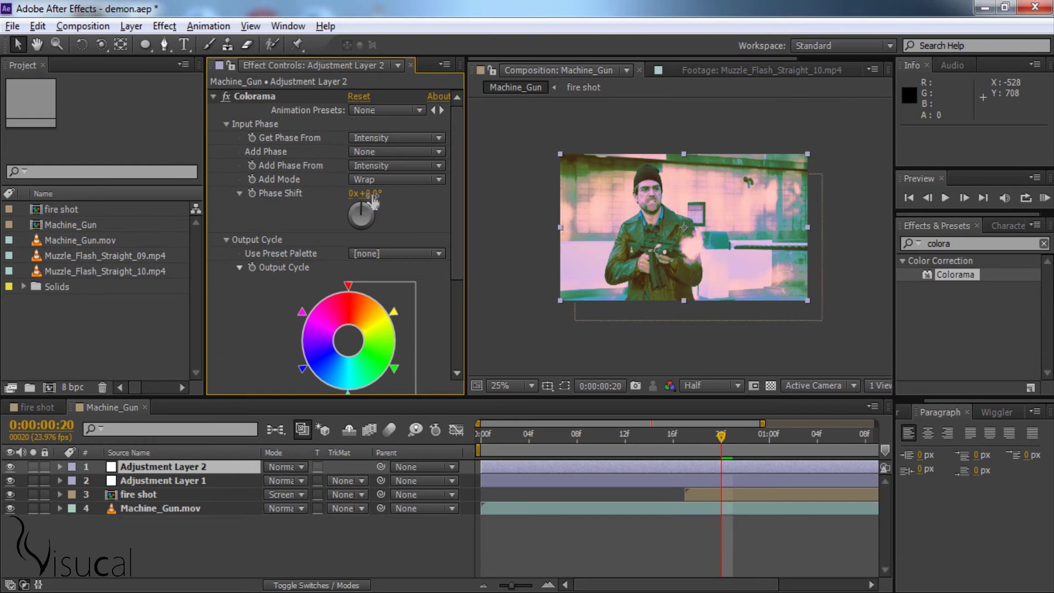
mouse_move(371, 193)
left_mouse_down()
mouse_move(557, 205)
mouse_move(378, 206)
mouse_move(407, 193)
left_mouse_up()
scroll(424, 346, "down", 5)
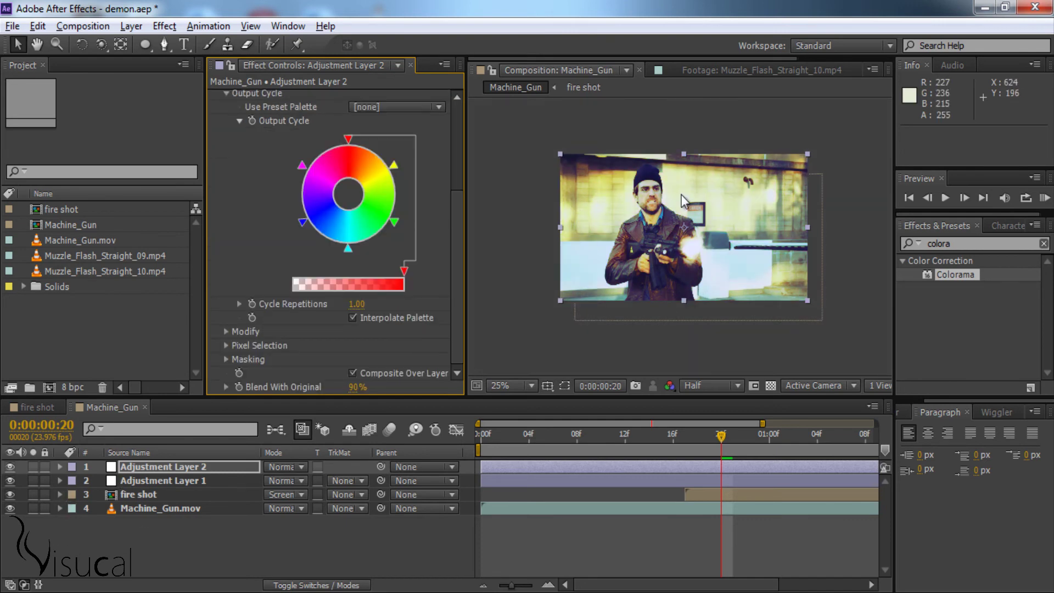
Add a third adjustment layer on top of the stack
left_click(131, 26)
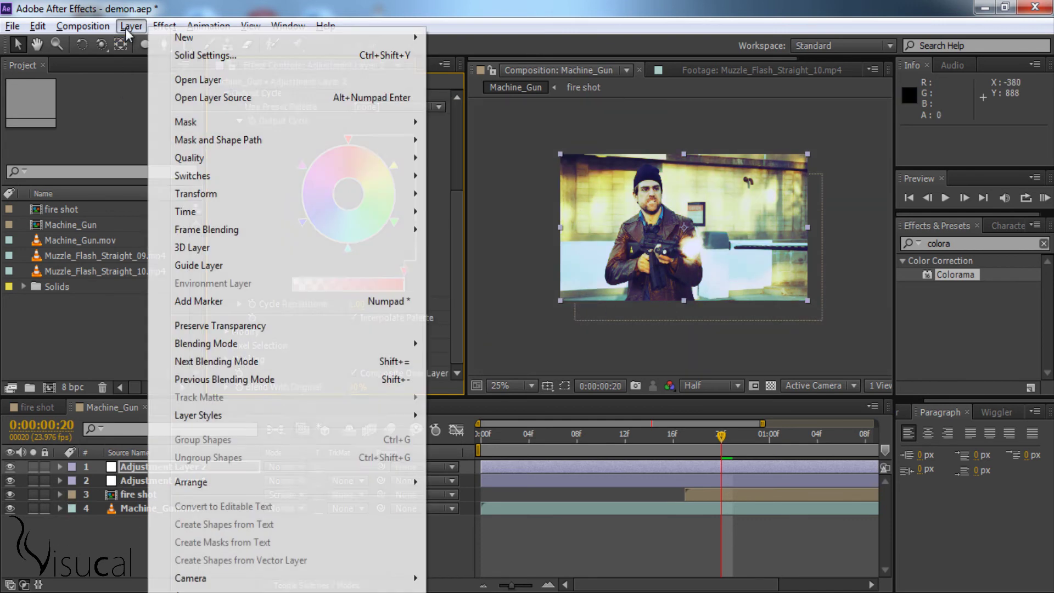
mouse_move(426, 37)
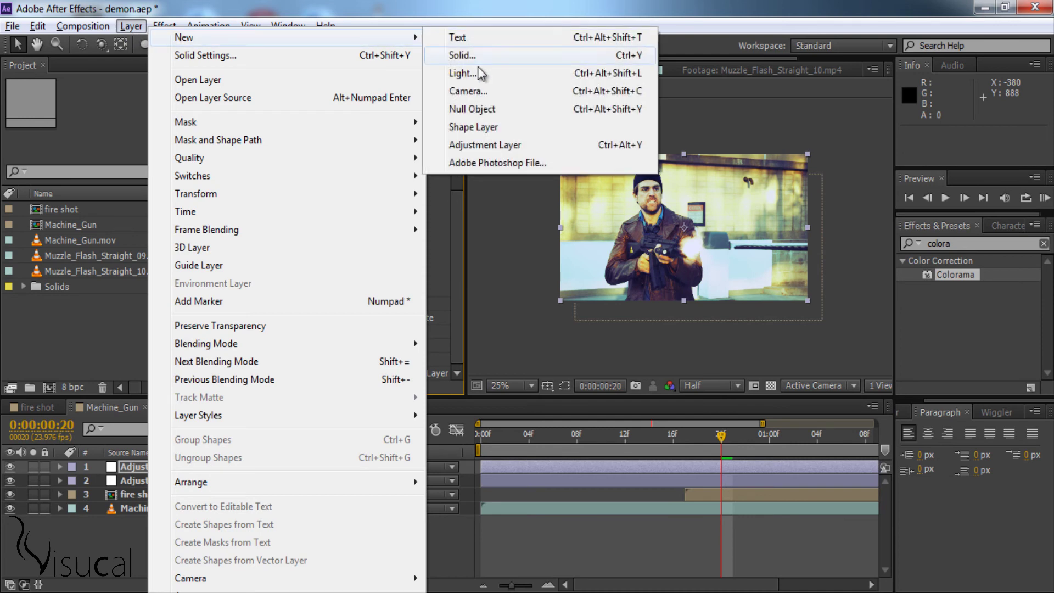
left_click(501, 144)
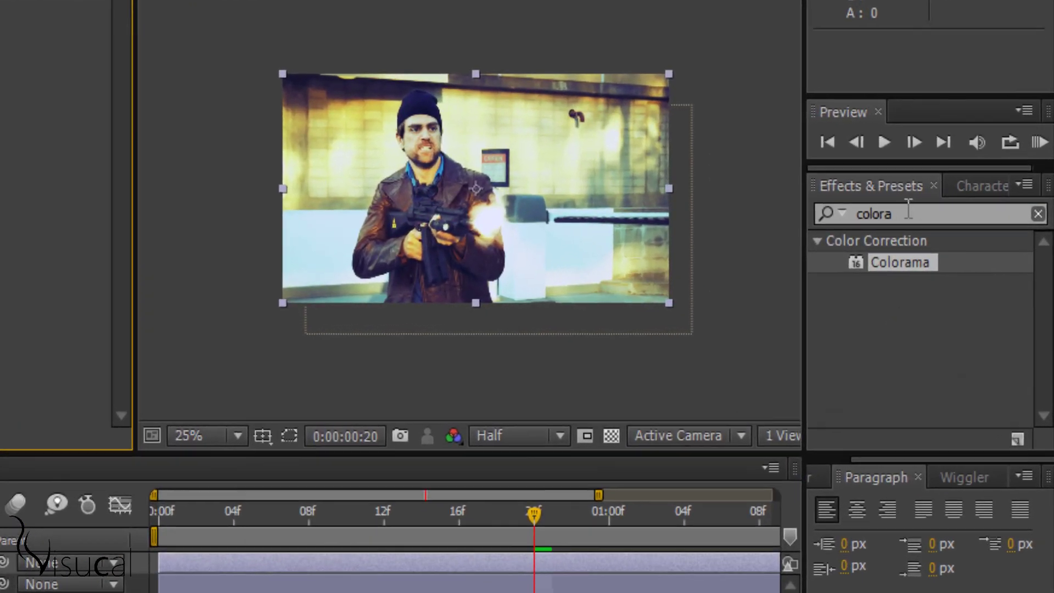
Search for 'curv' and apply Curves to Adjustment Layer 3
left_click(916, 242)
type("cu")
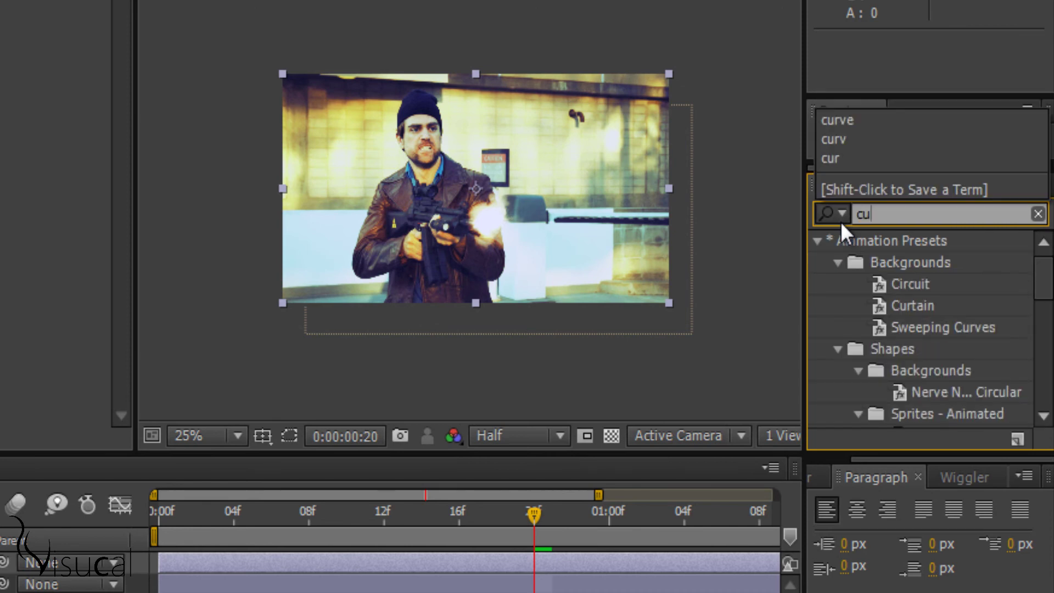
type("rv")
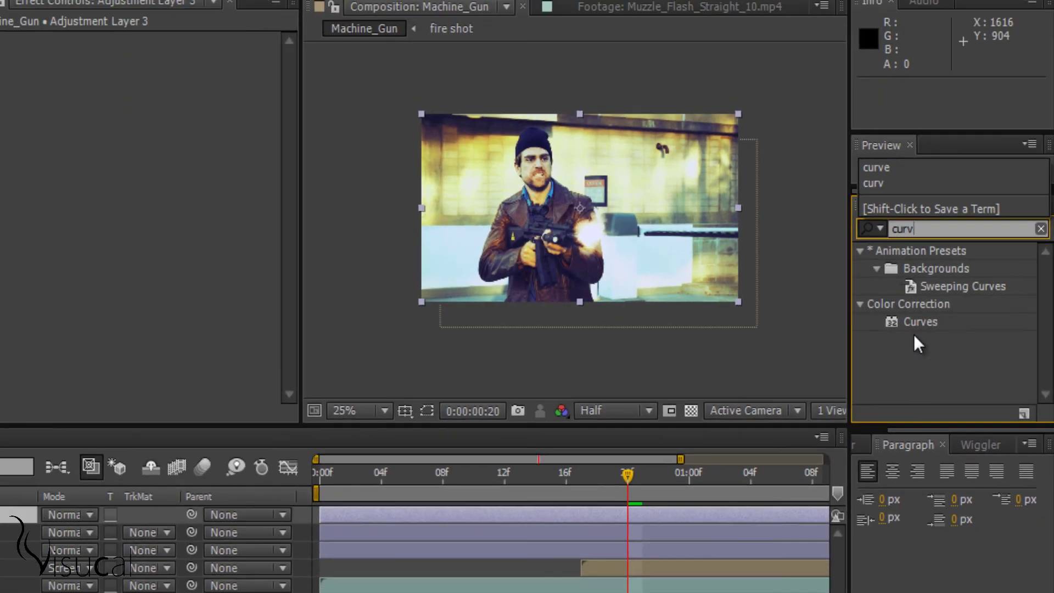
left_click_drag(930, 317, 172, 470)
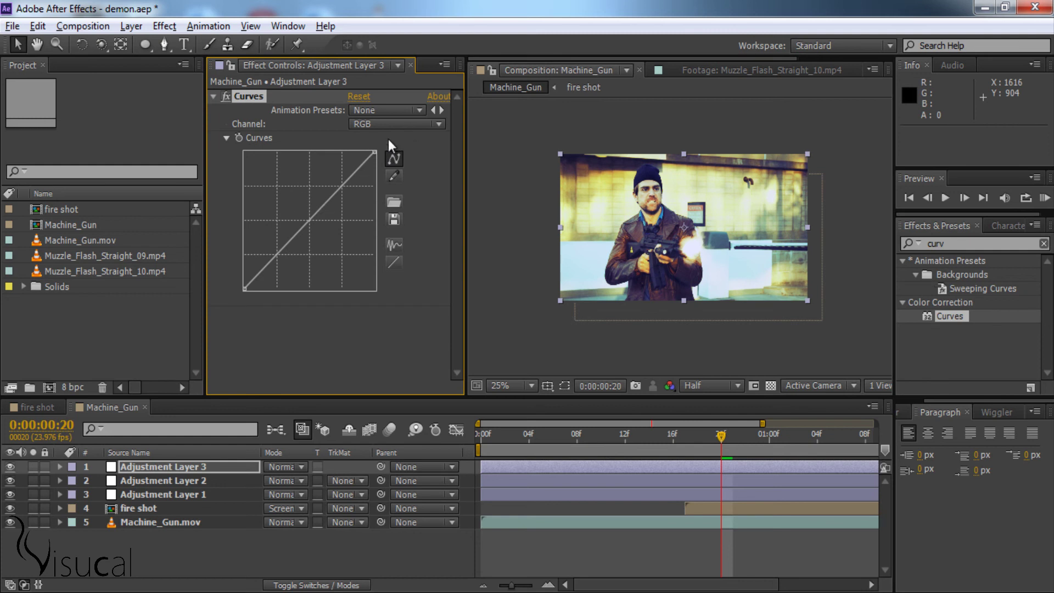
Pull the Red and Green curves down and bow the Blue curve up
left_click(408, 123)
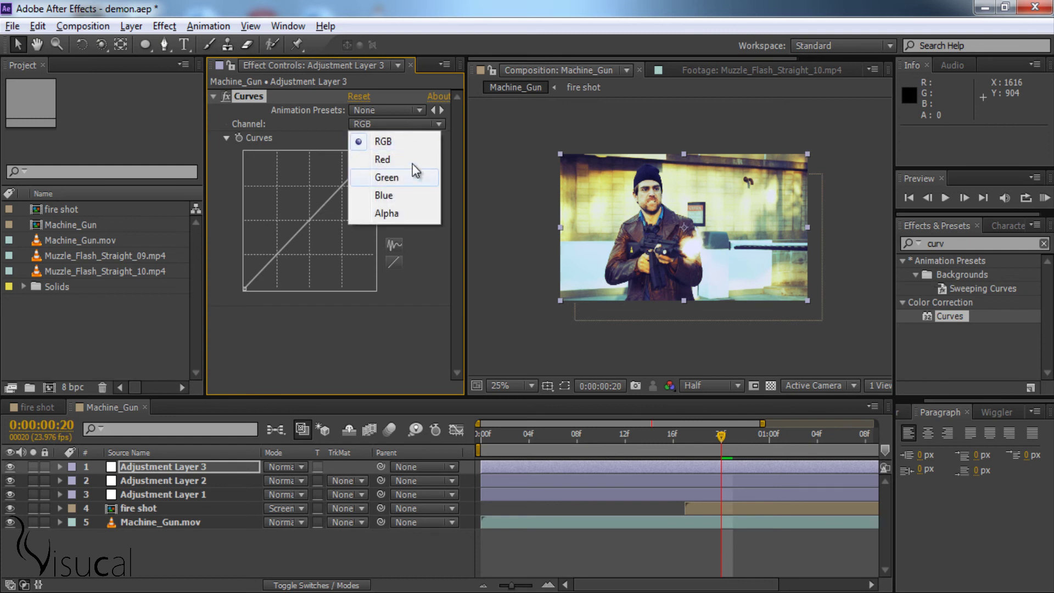
left_click(384, 160)
left_click_drag(323, 207, 322, 222)
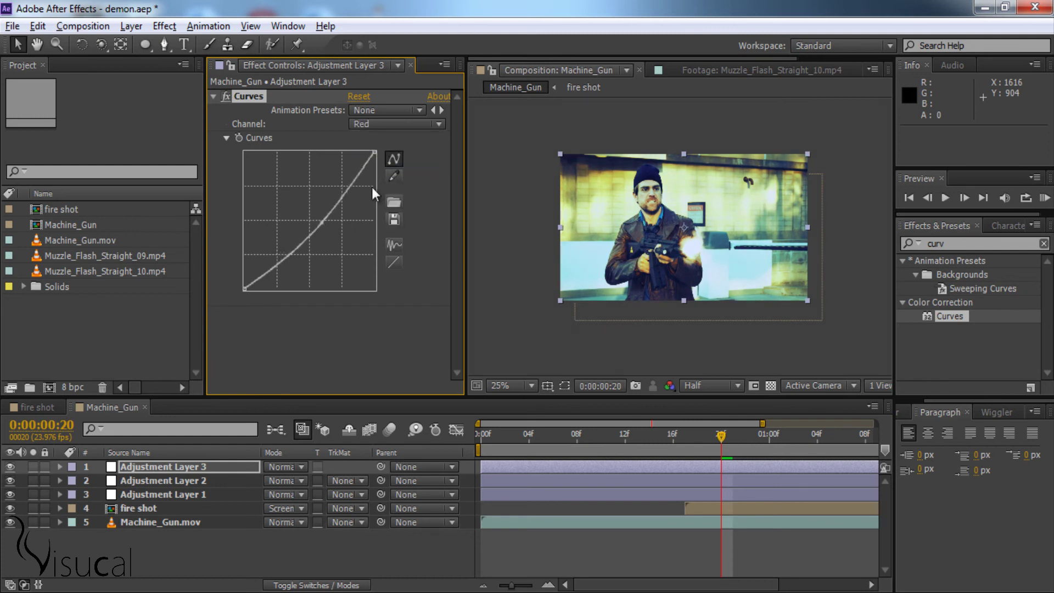
left_click(433, 125)
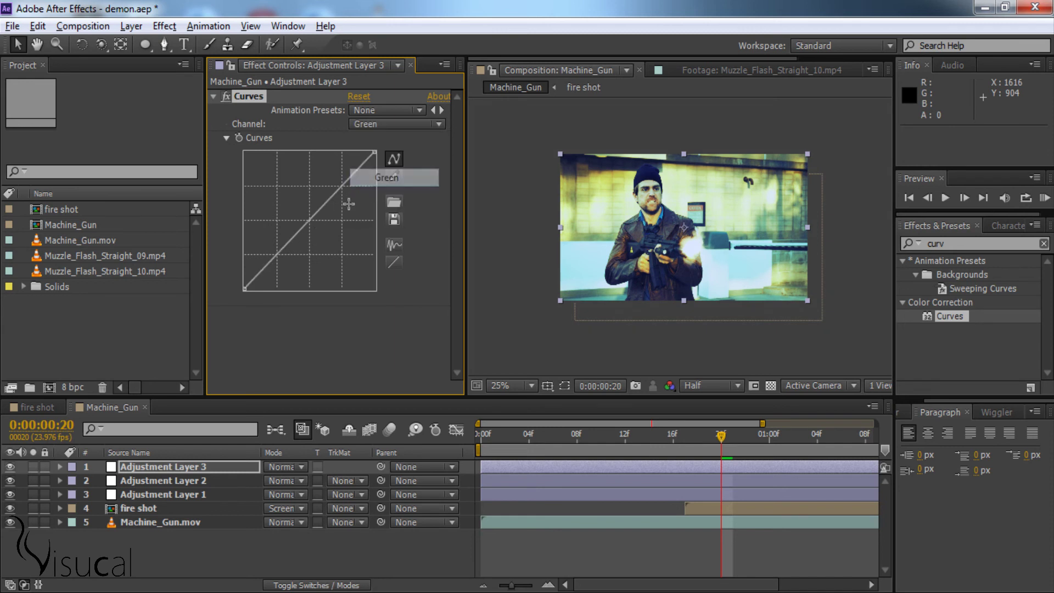
left_click(386, 177)
left_click_drag(311, 219, 323, 228)
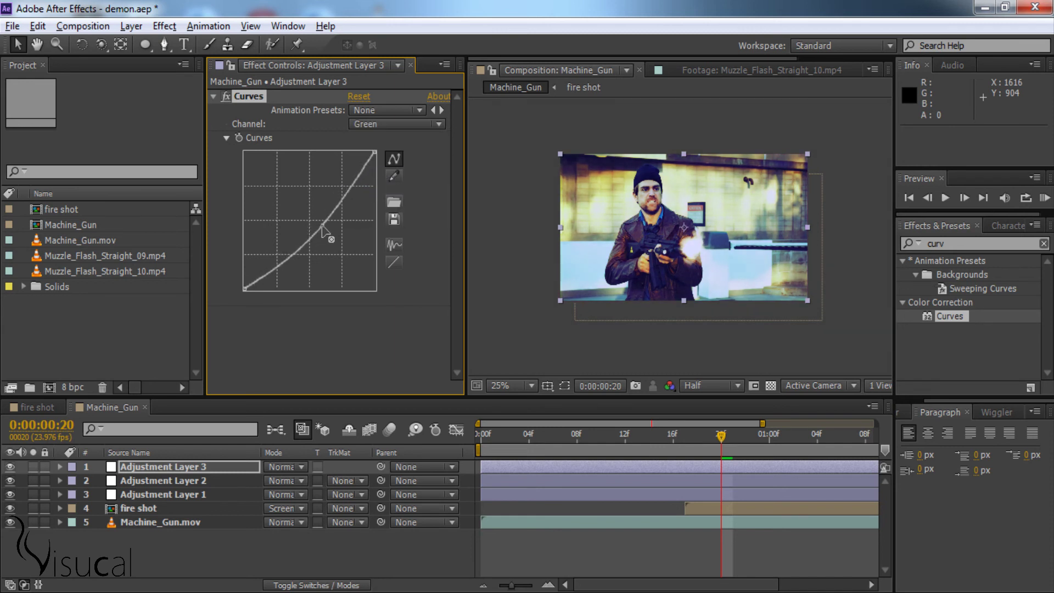
left_click(437, 123)
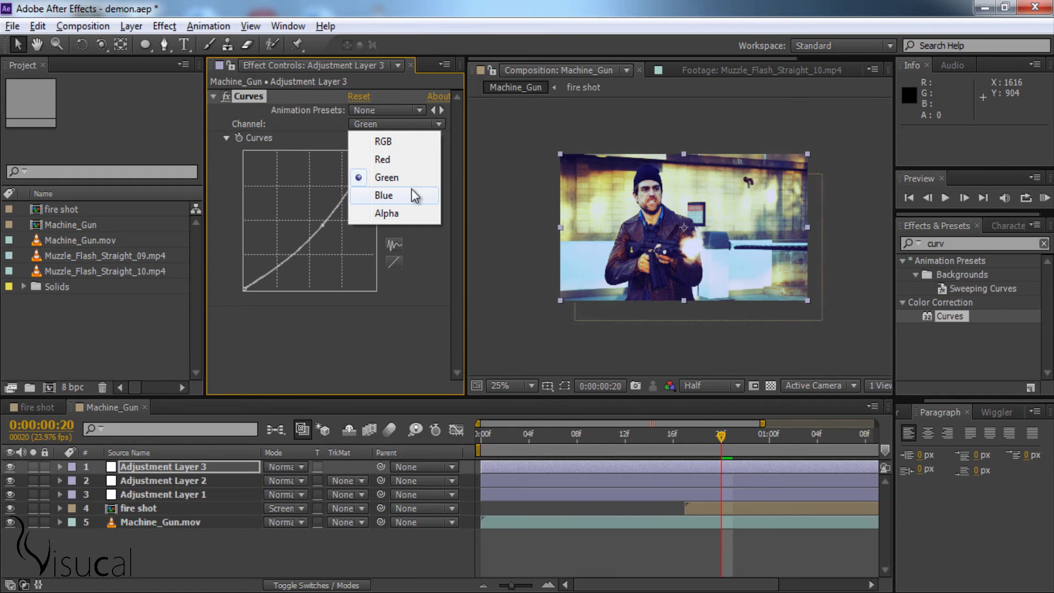
left_click(384, 196)
left_click_drag(311, 222, 304, 210)
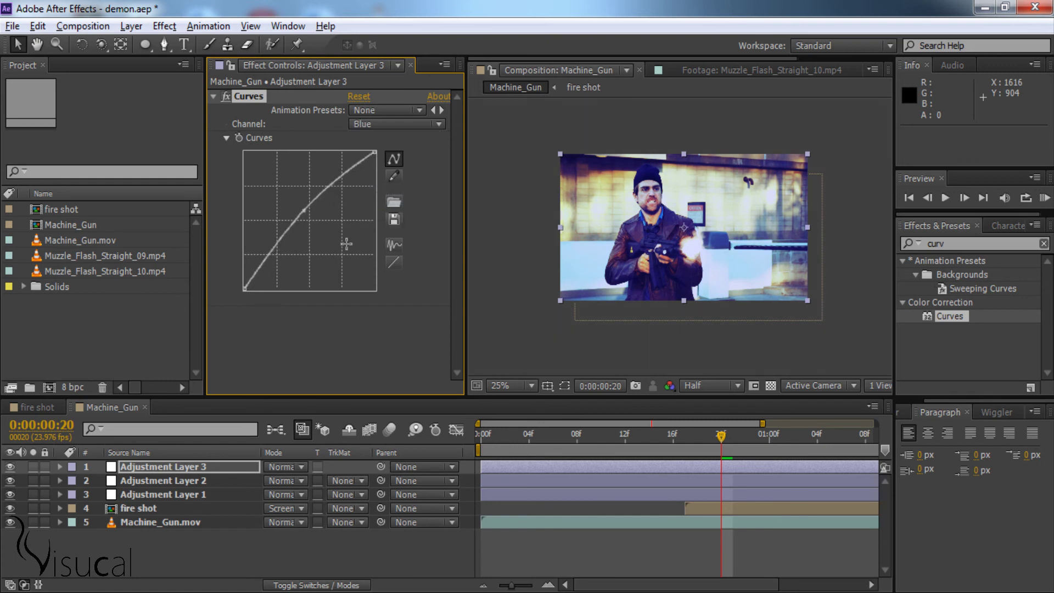
Give Adjustment Layer 3 a full-layer elliptical mask set to Subtract, feathered to 147 px
double_click(147, 47)
key("v")
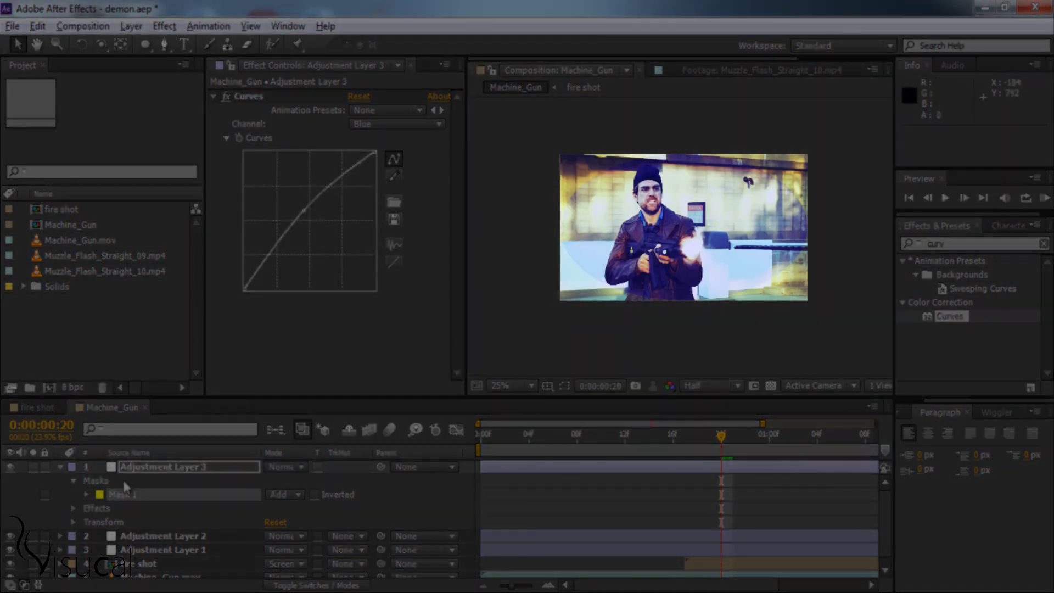
left_click(59, 467)
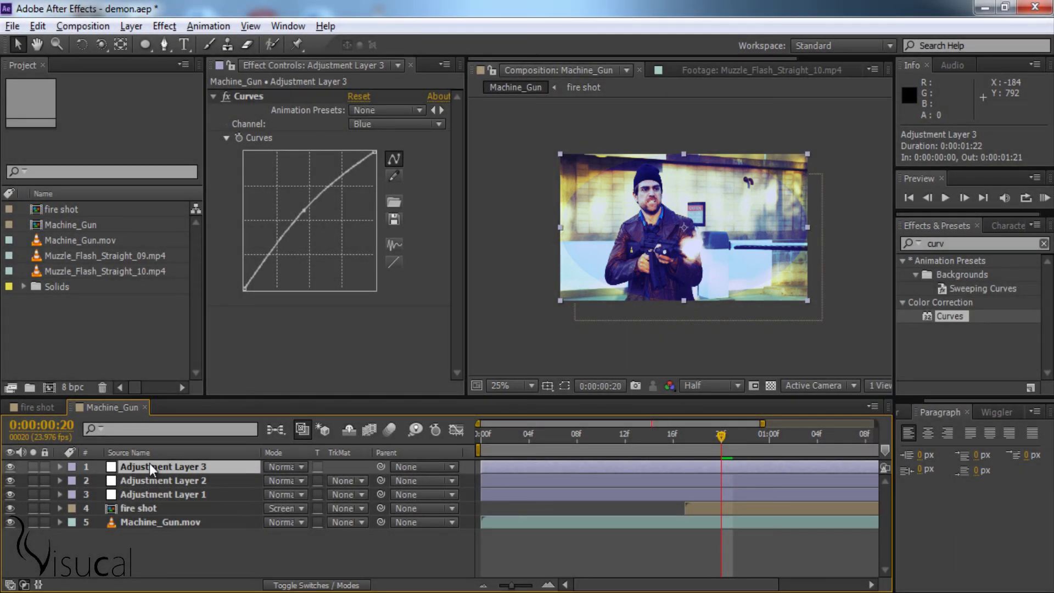
key("f")
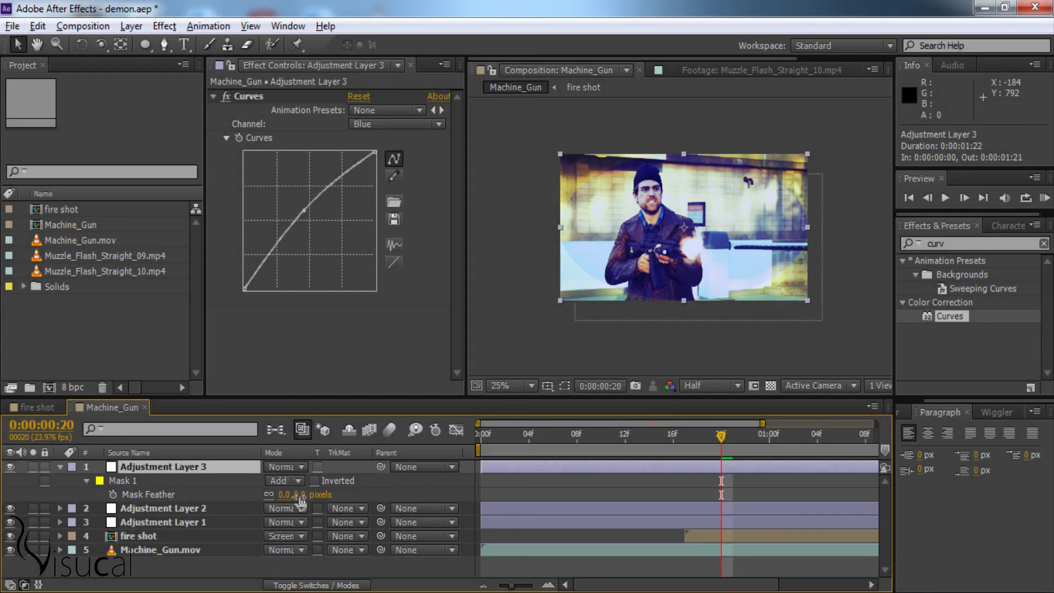
left_click(294, 482)
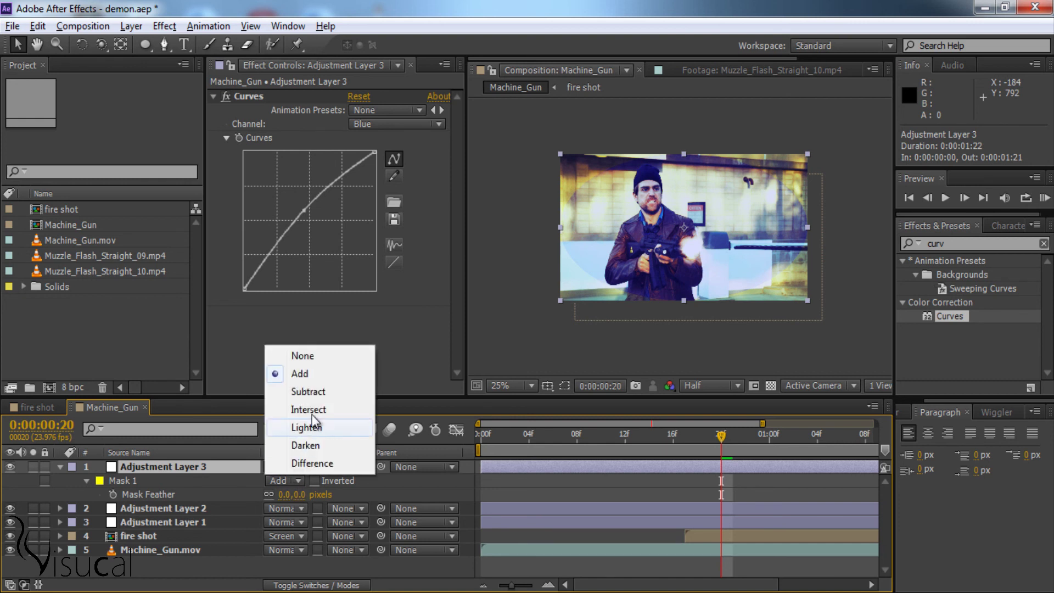
left_click(308, 396)
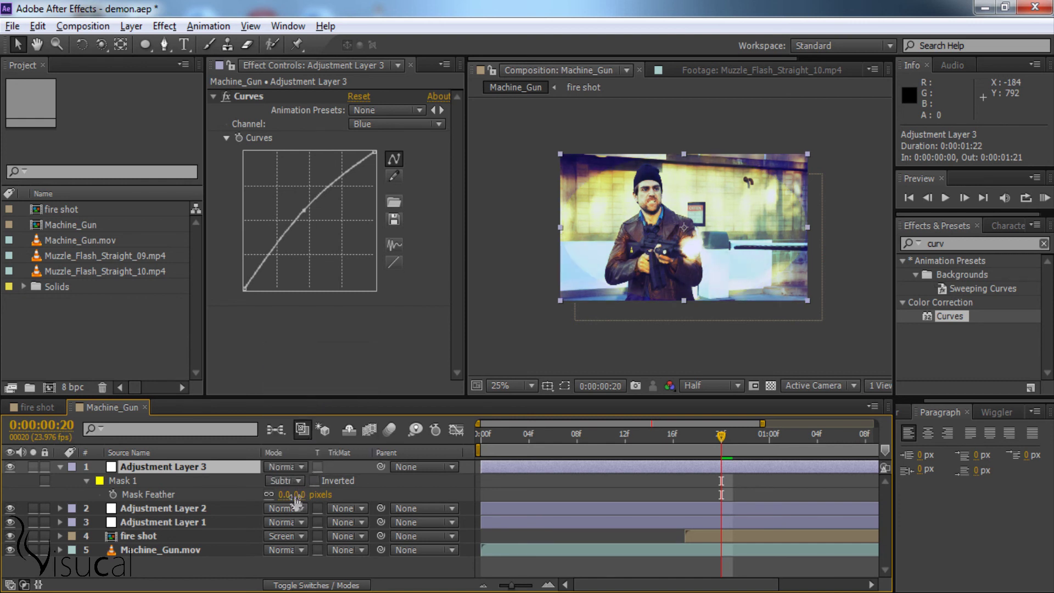
left_click_drag(296, 497, 402, 483)
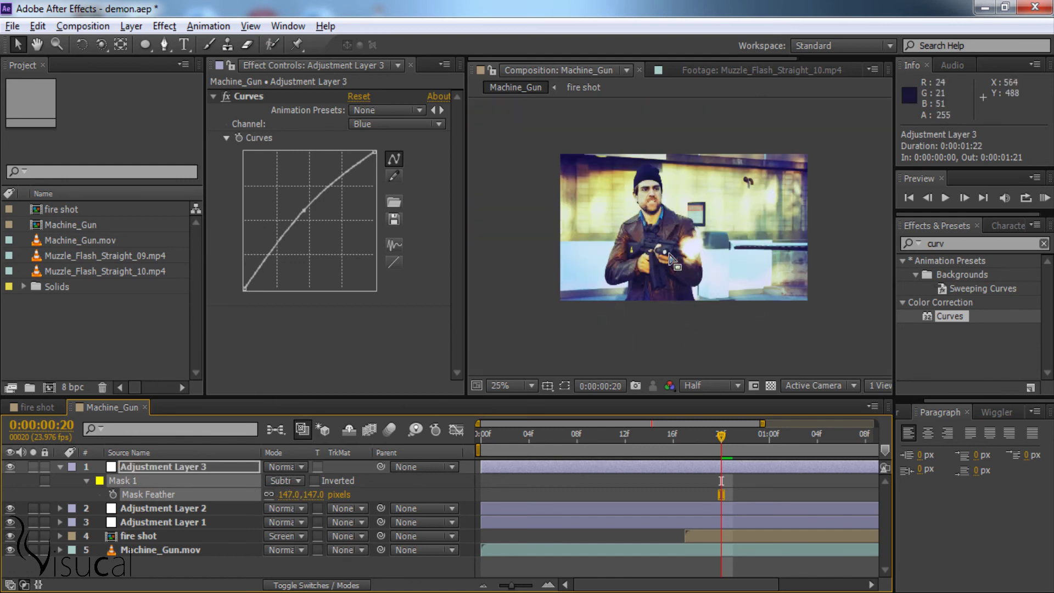
Move the playhead near the start and zoom the timeline out to the full duration
key("Page_Up")
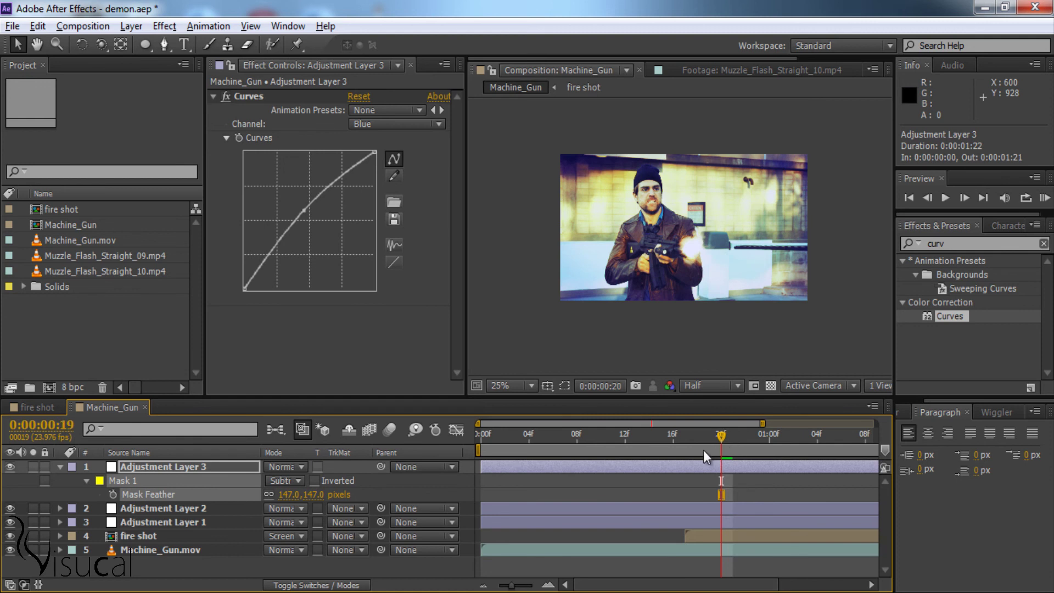
left_click_drag(703, 452, 553, 447)
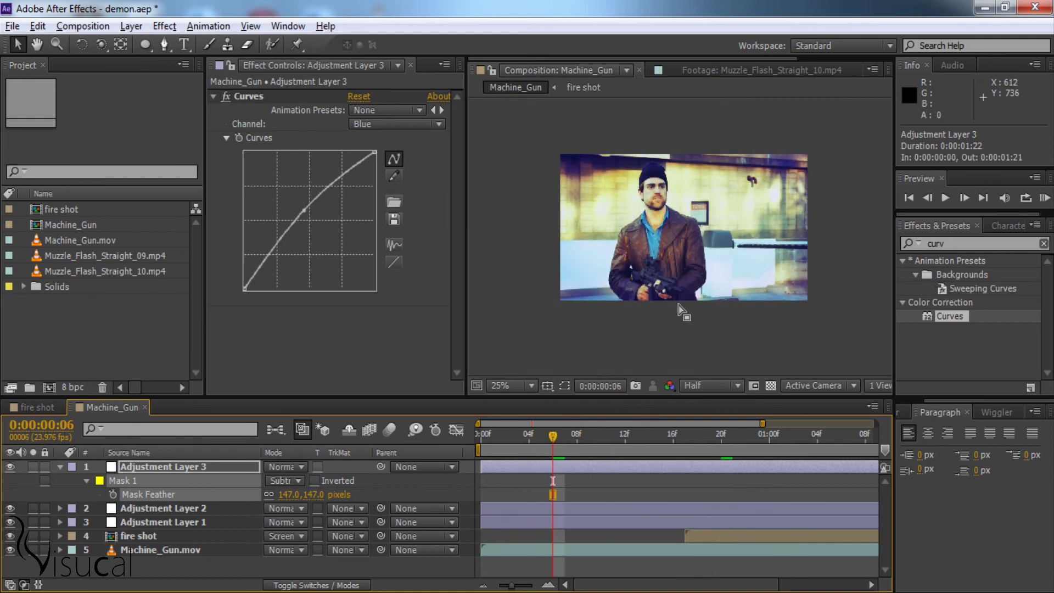
scroll(680, 311, "down", 1)
scroll(673, 312, "up", 1)
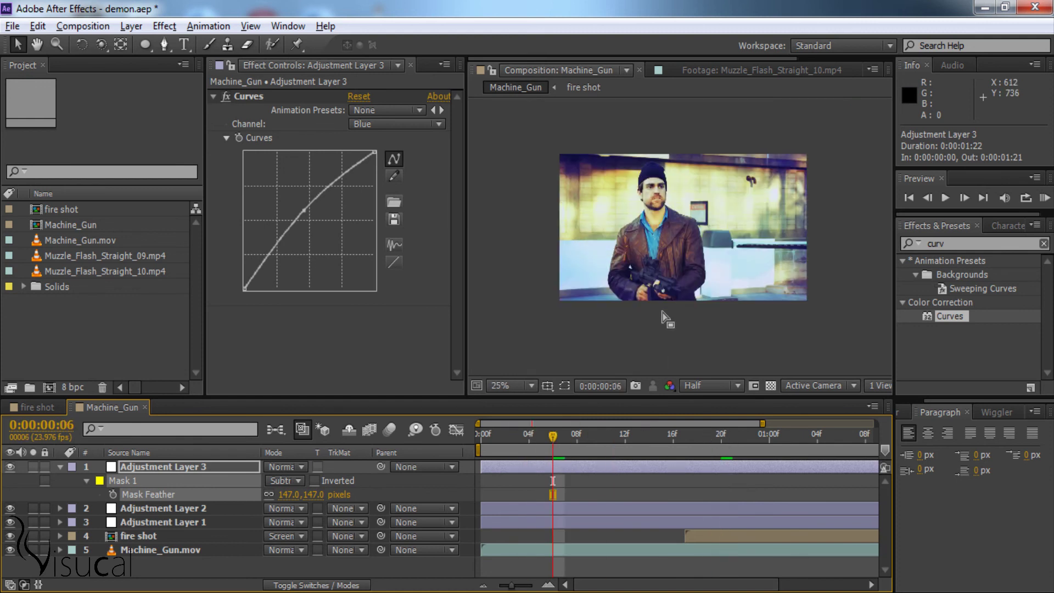
left_click(60, 467)
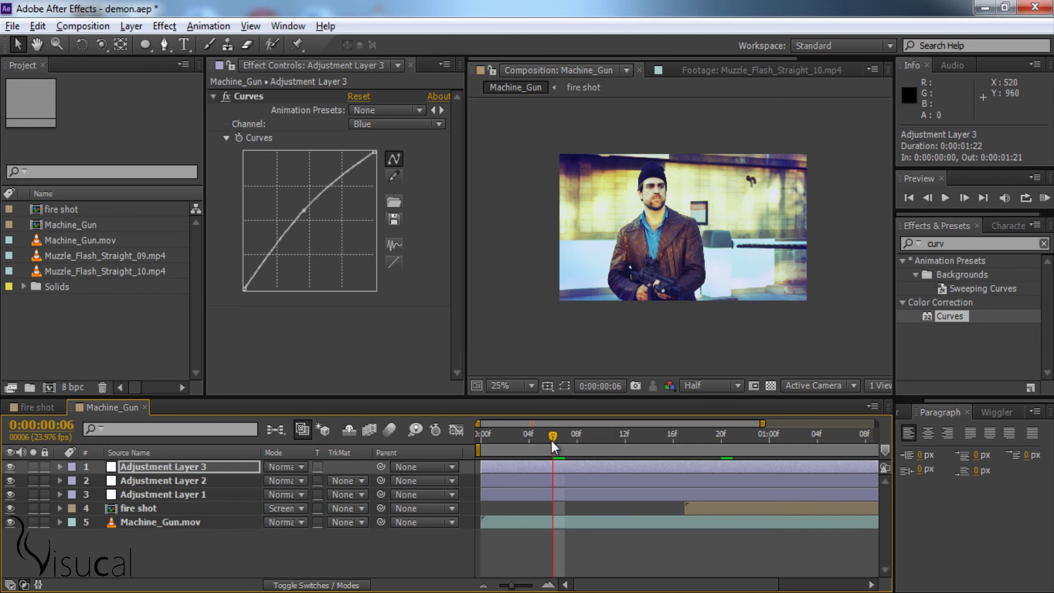
left_click_drag(551, 440, 505, 437)
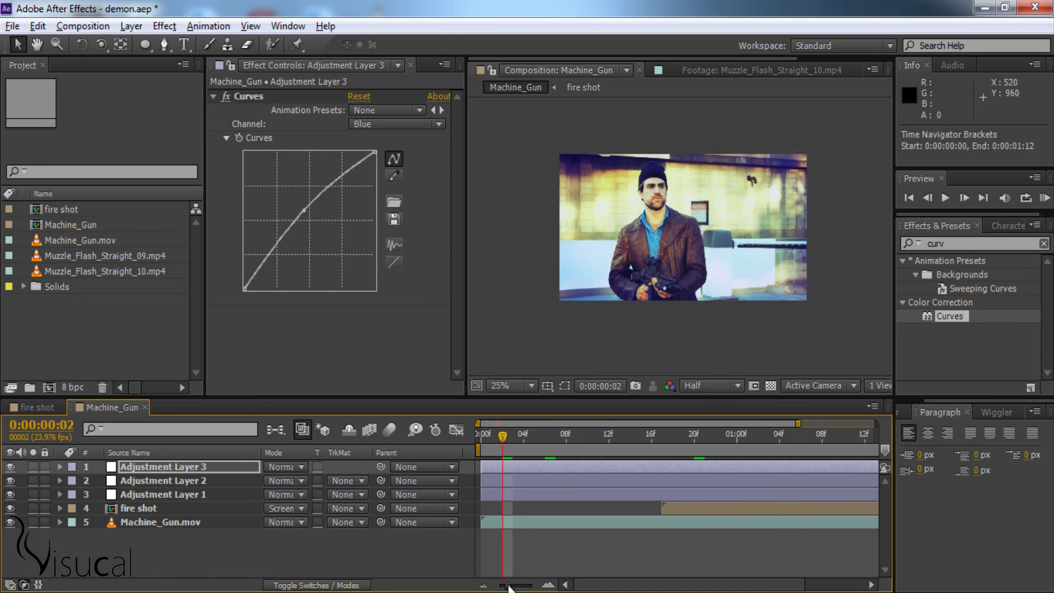
left_click_drag(509, 585, 498, 586)
left_click_drag(501, 436, 691, 425)
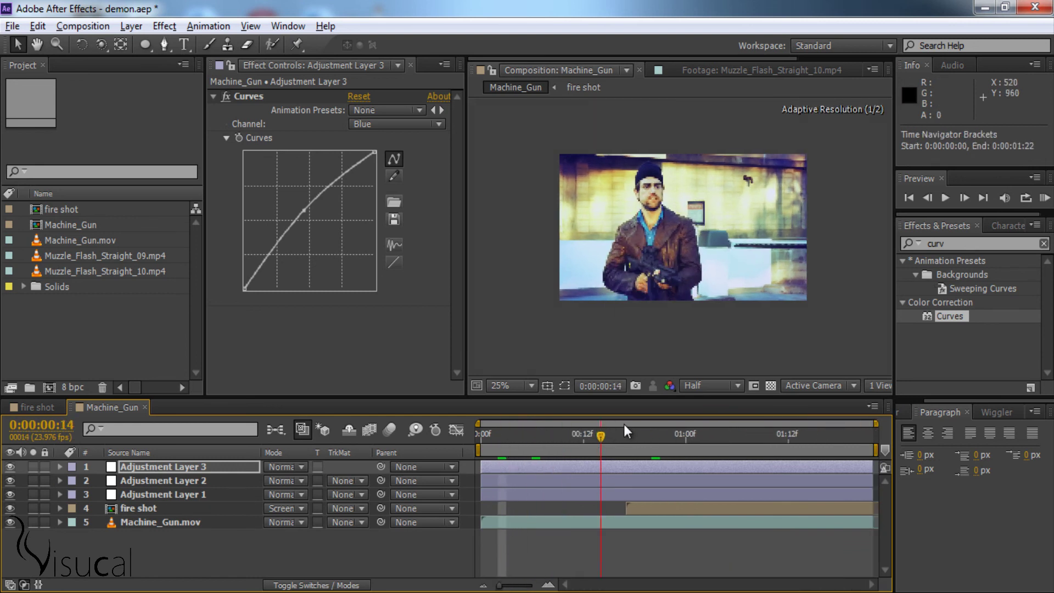
Play the shot back in a maximized viewer, then restore the normal layout
key("grave")
key("space")
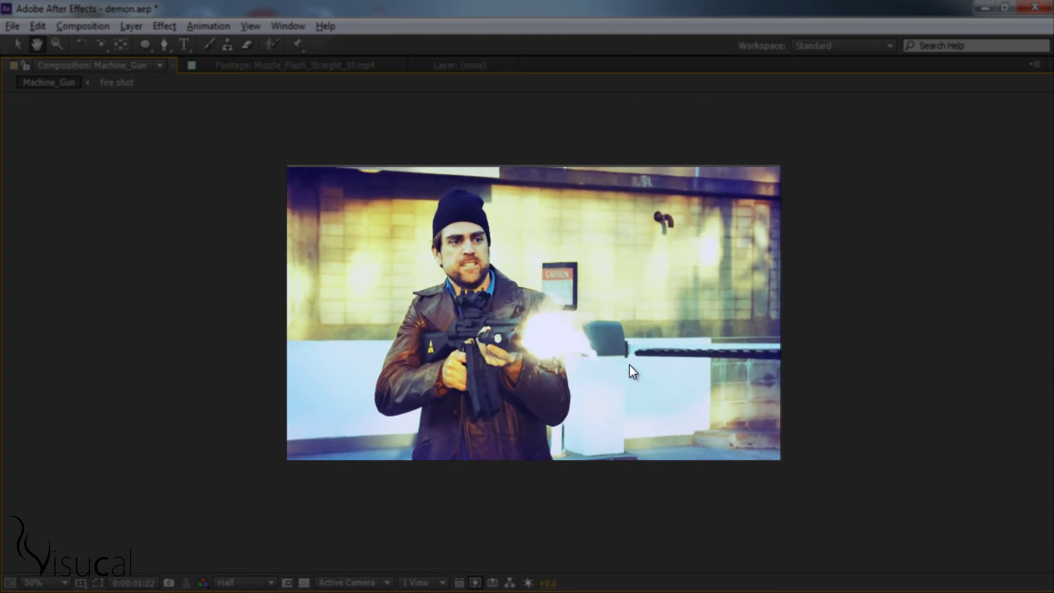
key("space")
key("grave")
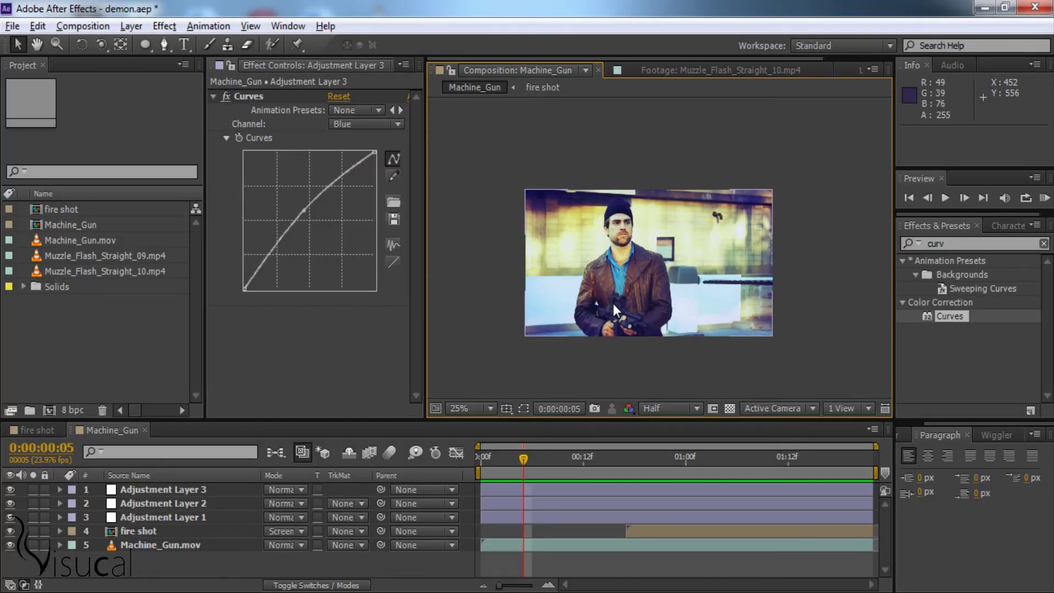